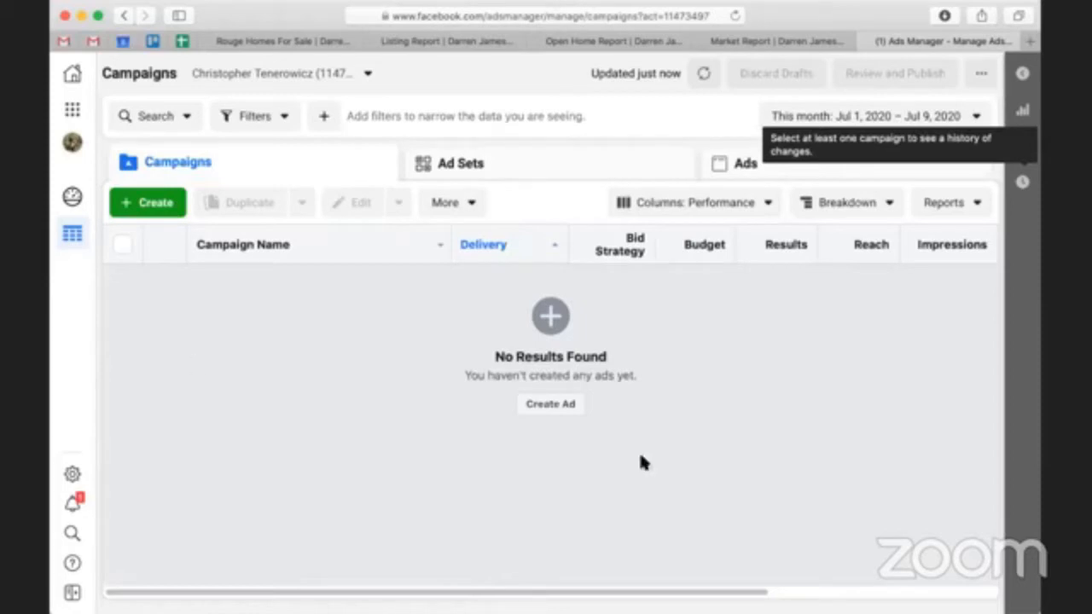
left_click(1003, 292)
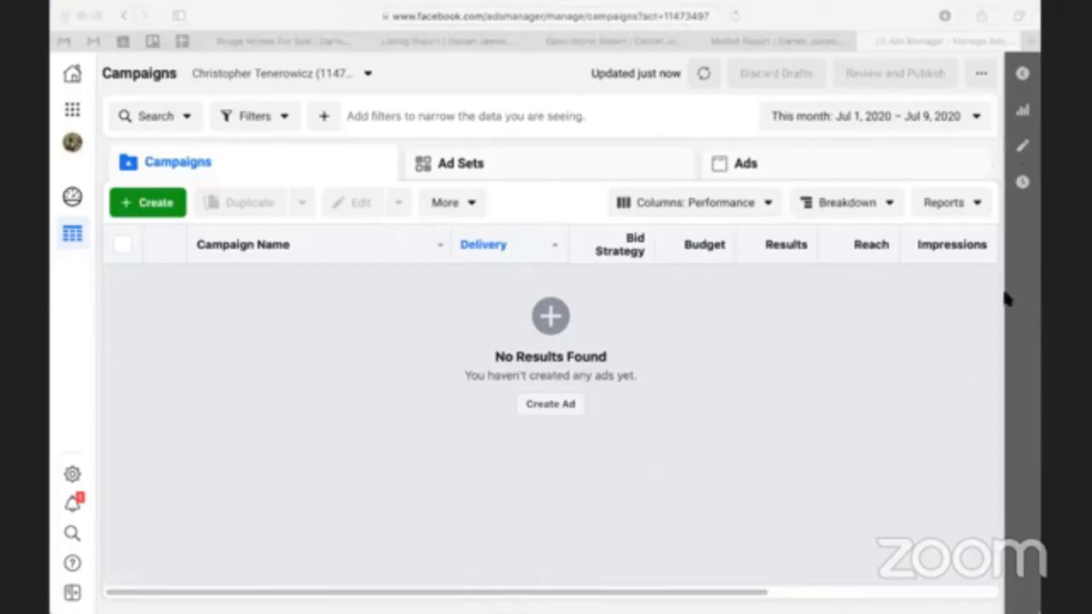
left_click(54, 295)
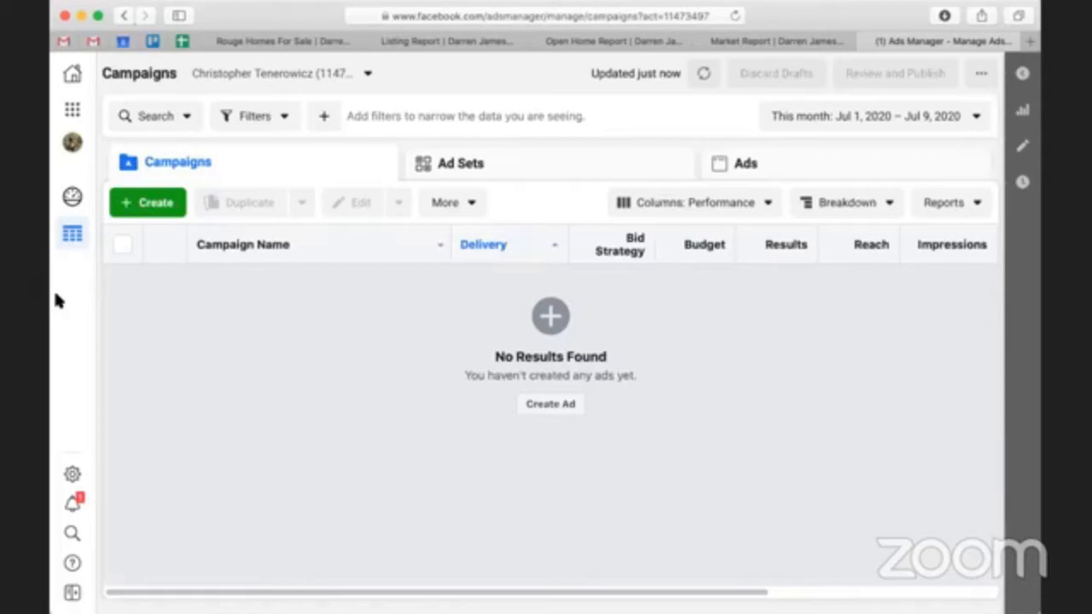
Step: Look through the Baton Rouge homes-for-sale page and the listing, open home and market report pages
left_click(285, 39)
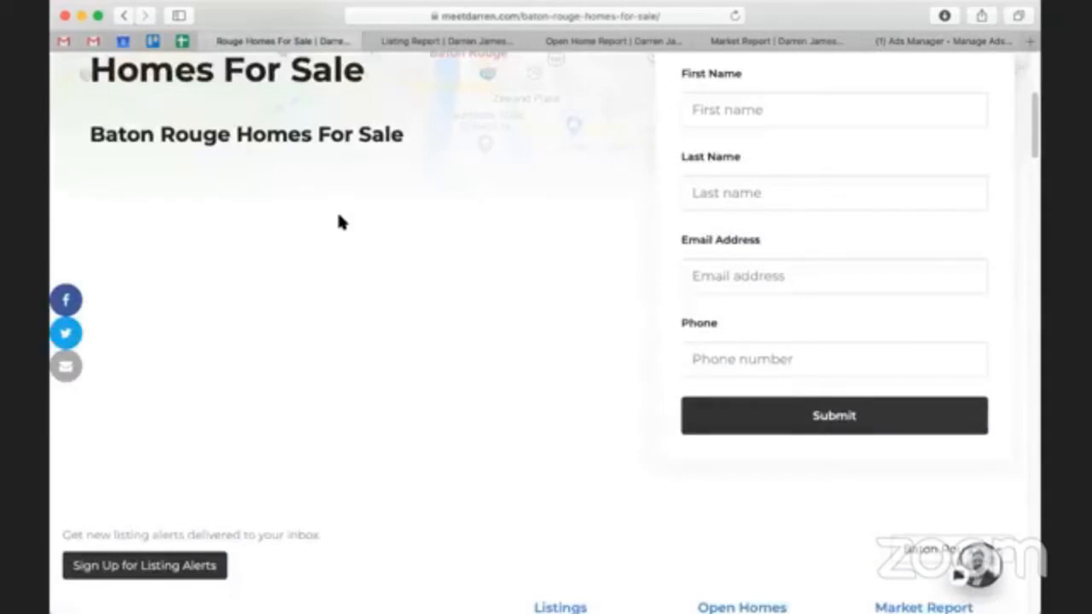
scroll(339, 222, "down", 3)
scroll(338, 221, "down", 5)
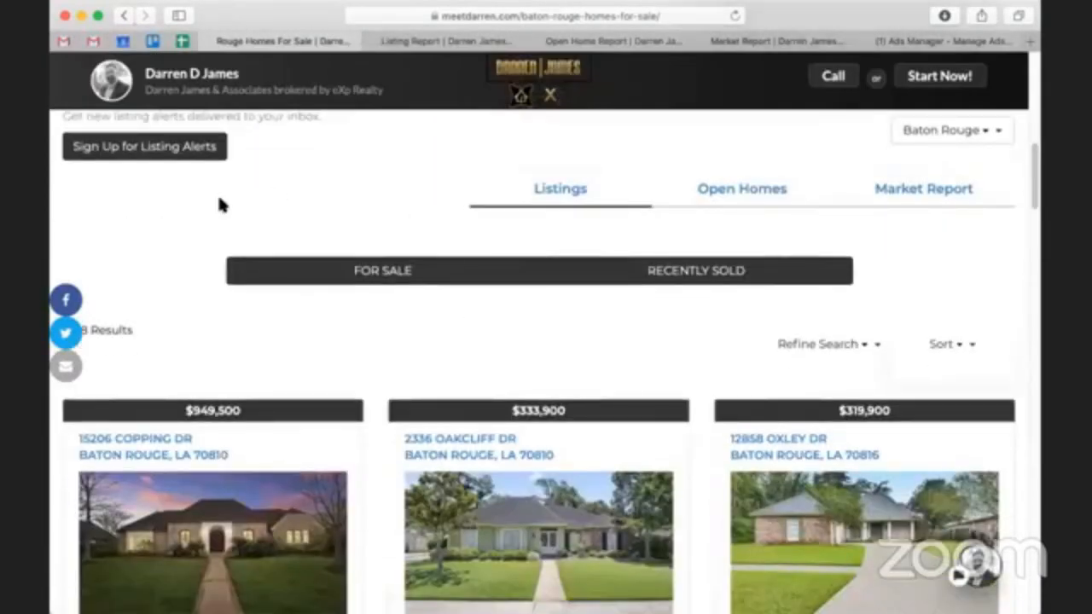
scroll(909, 276, "up", 1)
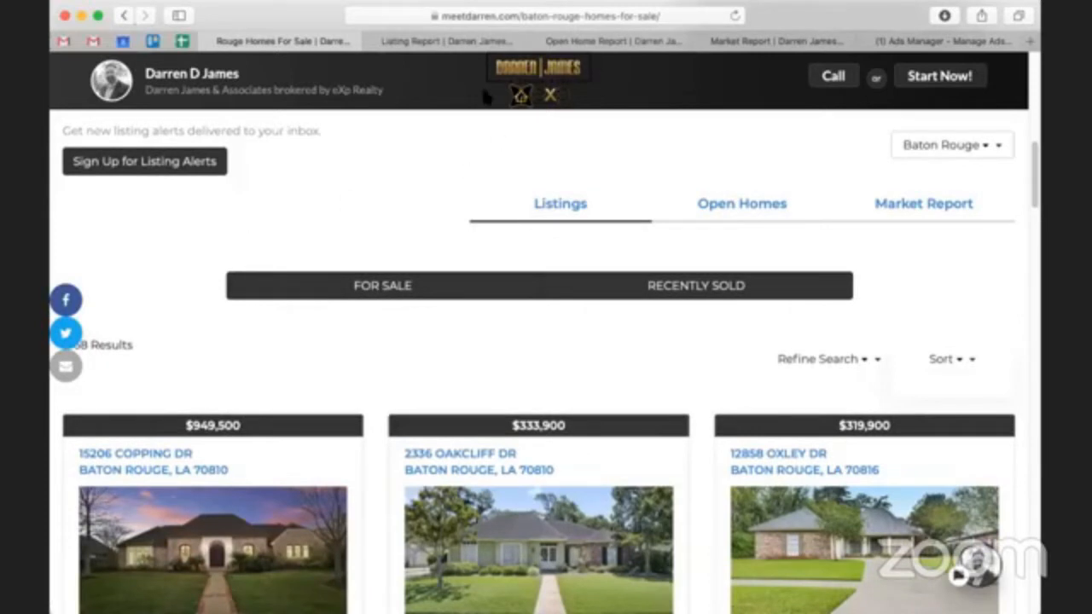
left_click(418, 44)
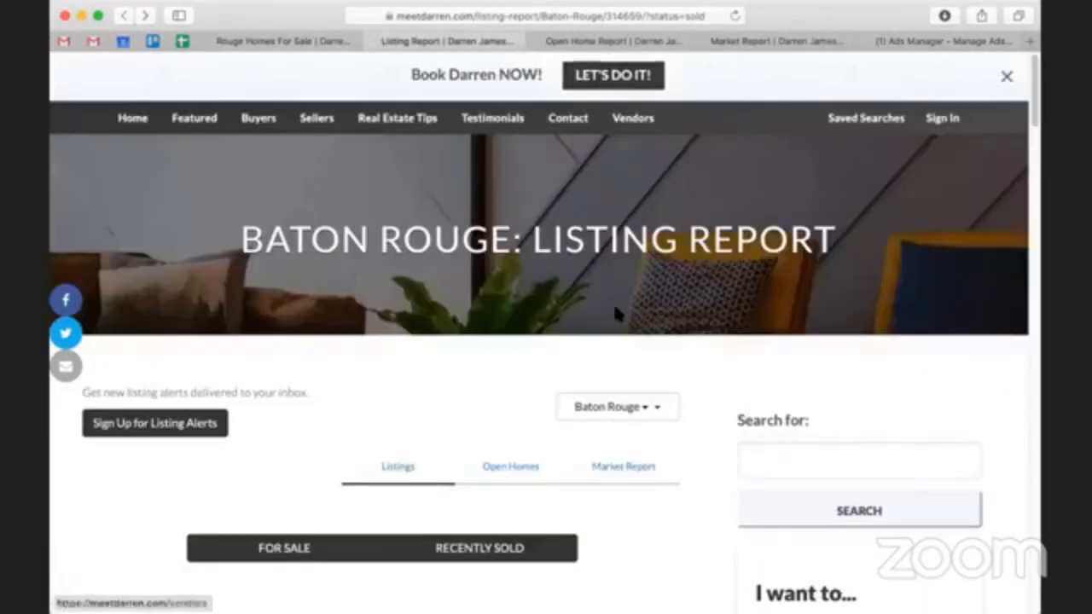
scroll(610, 60, "down", 3)
left_click(621, 42)
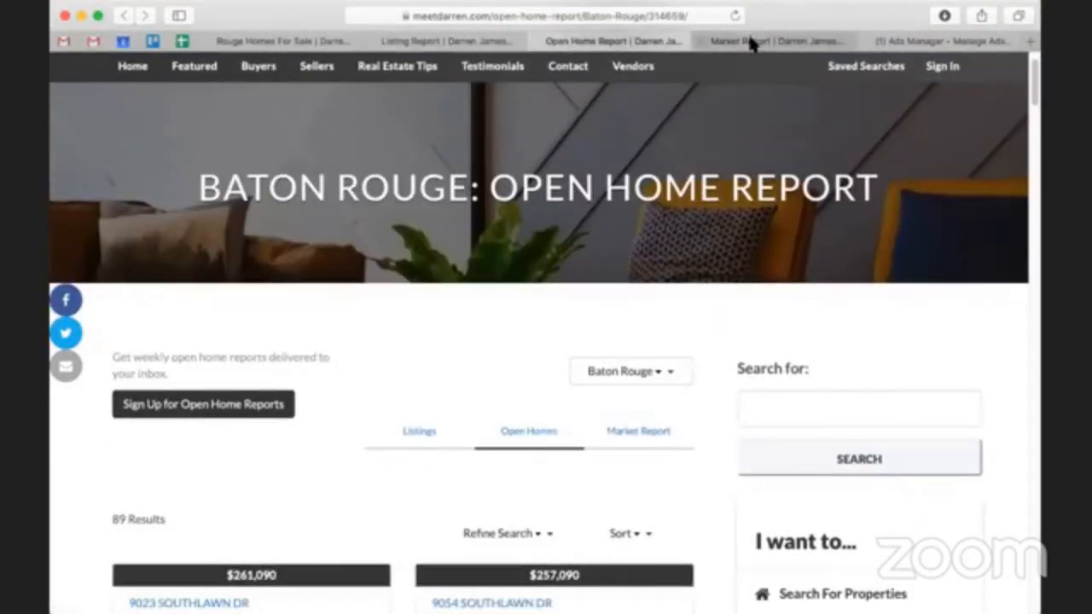
left_click(750, 41)
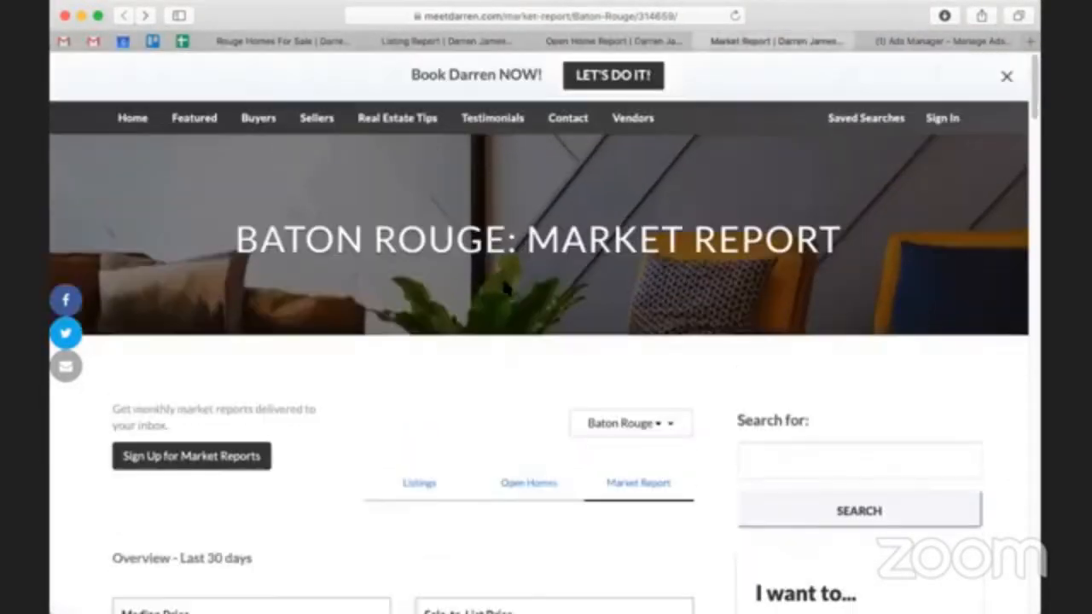
scroll(499, 292, "down", 1)
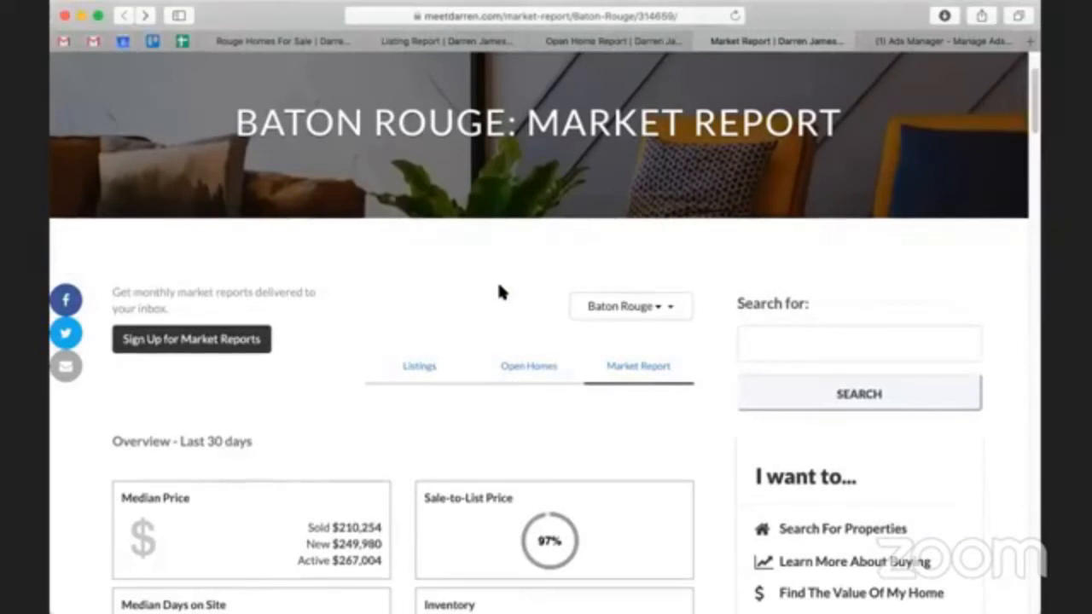
Step: Switch back to Ads Manager and start a new campaign with the Traffic objective, dismissing the saved draft
left_click(910, 43)
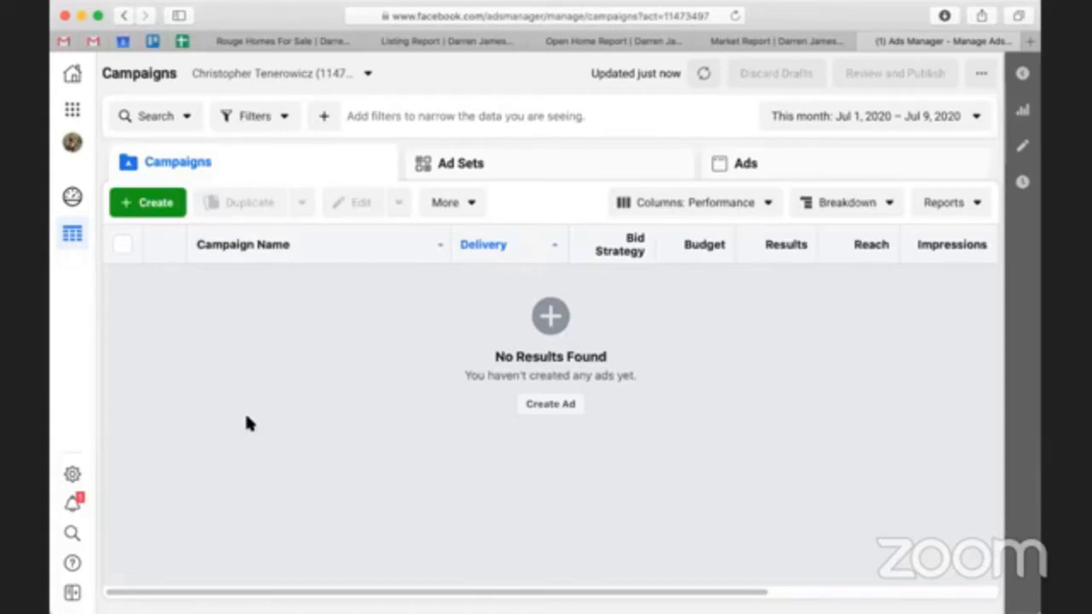
left_click(1036, 357)
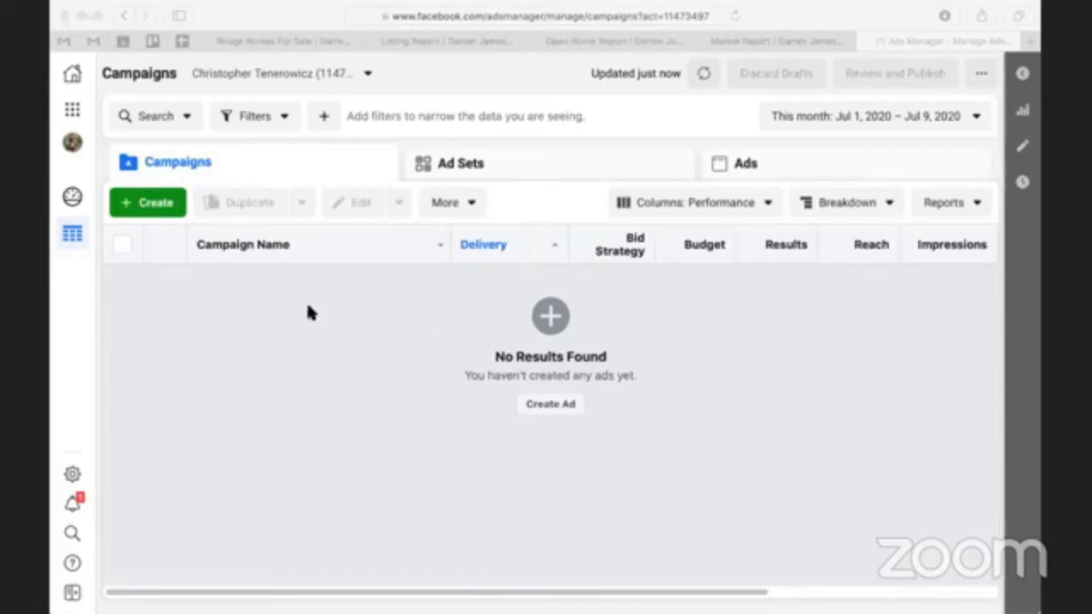
left_click(52, 295)
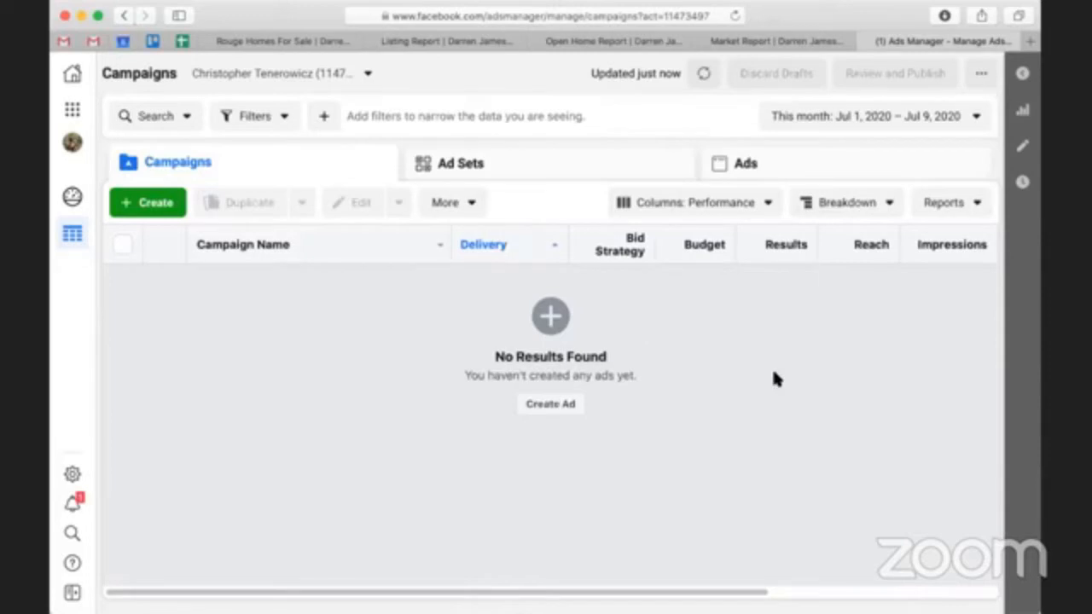
left_click(546, 405)
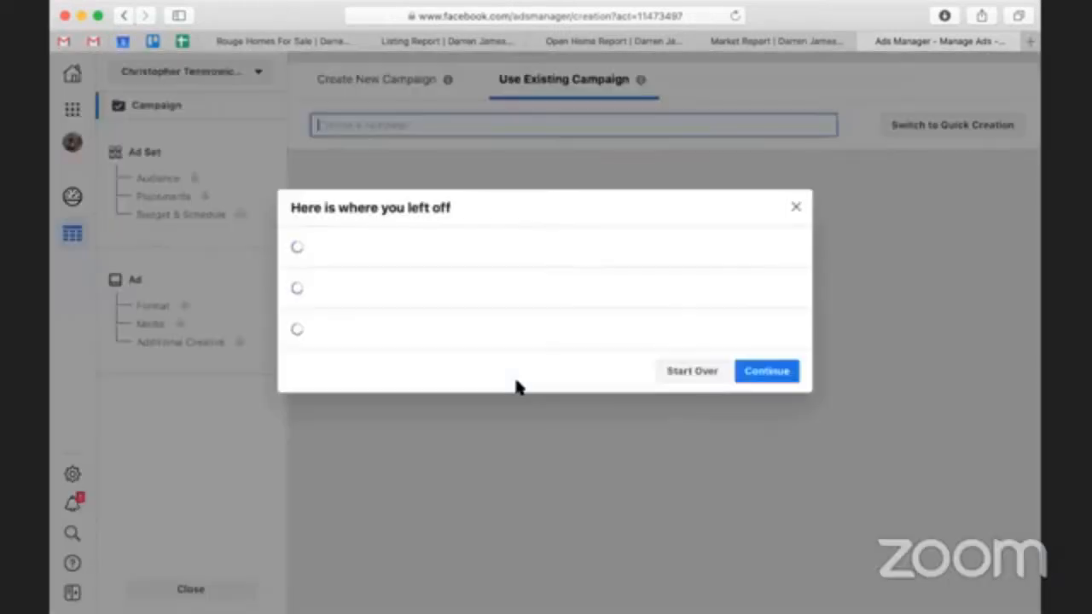
left_click(796, 205)
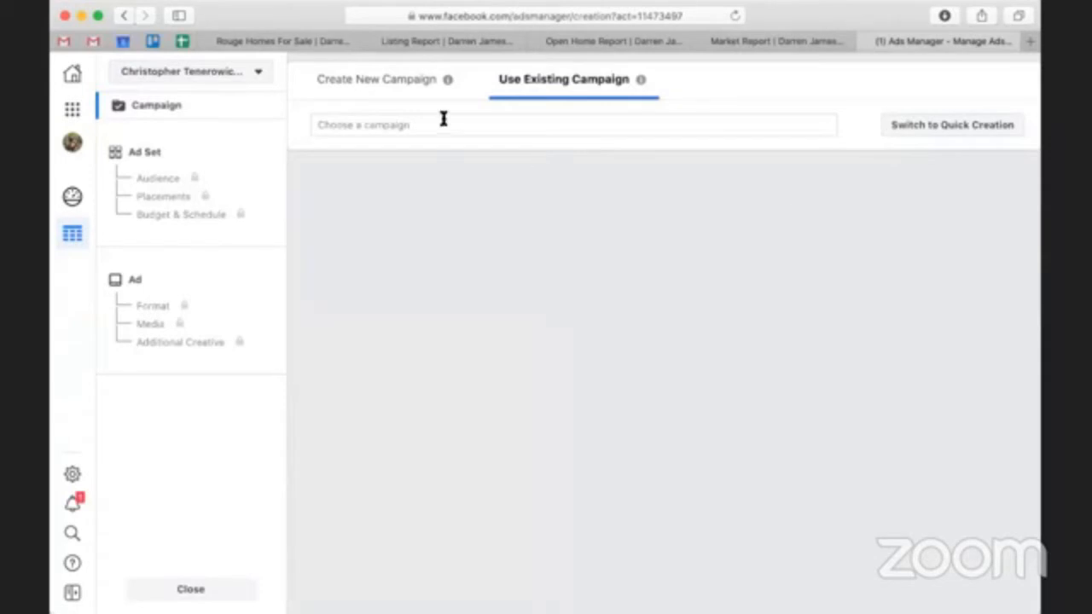
left_click(383, 84)
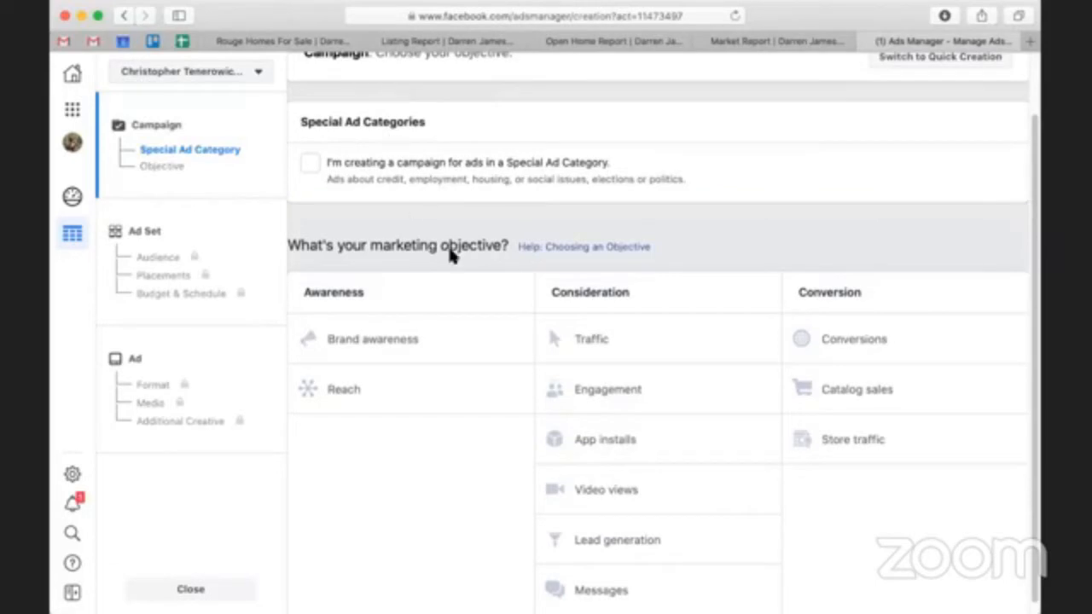
scroll(456, 256, "down", 1)
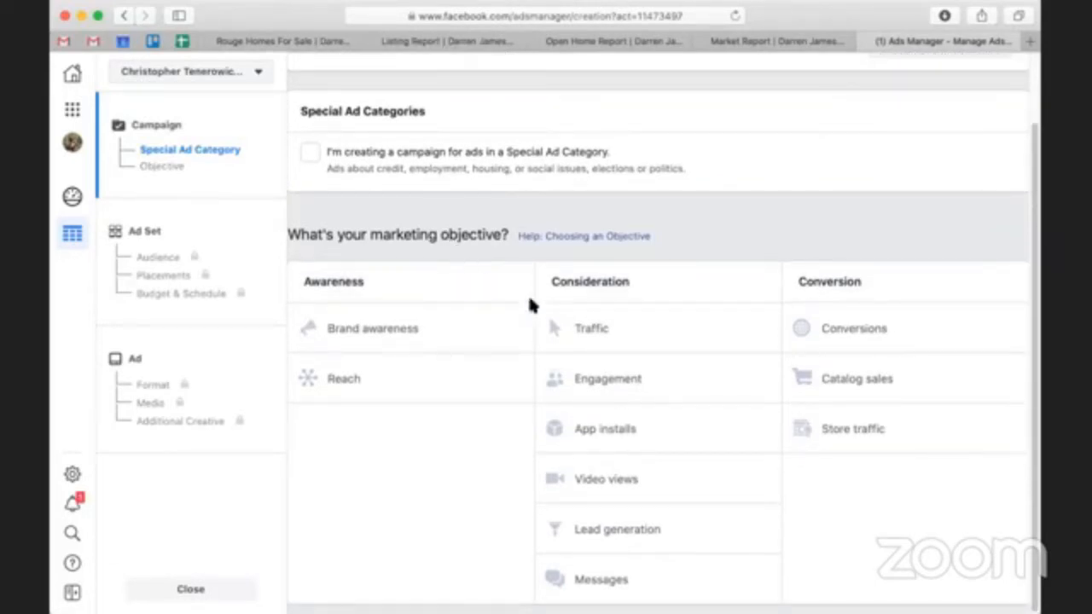
left_click(598, 334)
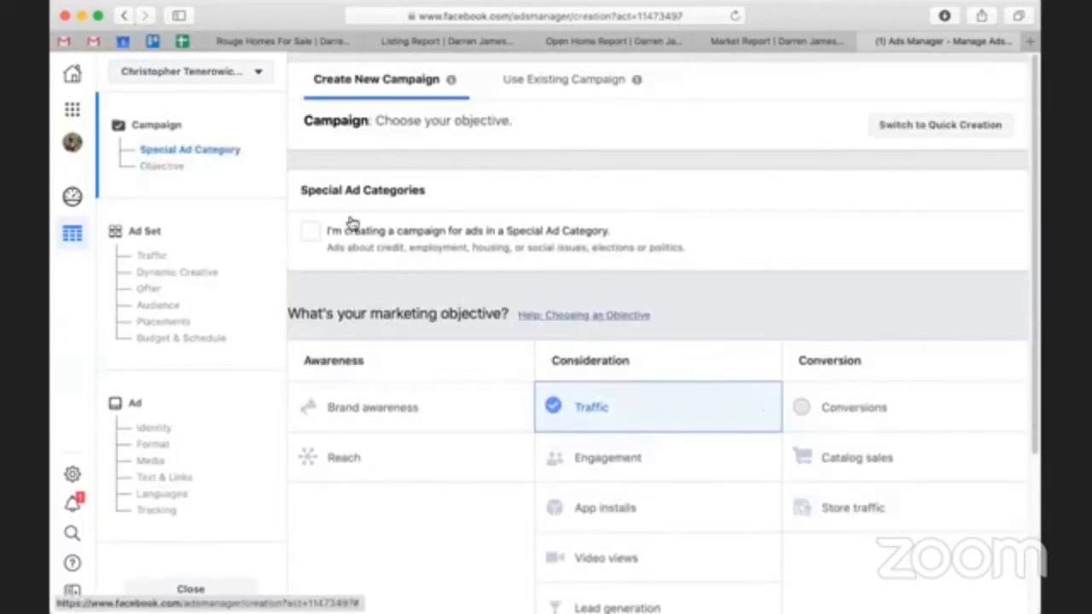
Step: Declare the campaign as a Special Ad Category campaign in the Housing category
scroll(329, 179, "up", 6)
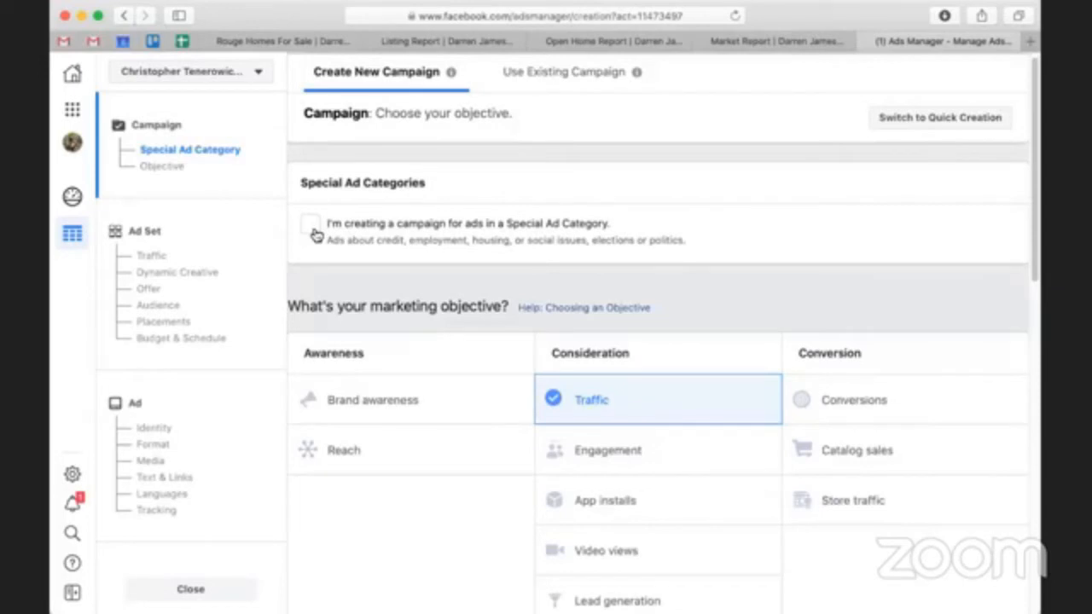
left_click(312, 228)
left_click(433, 268)
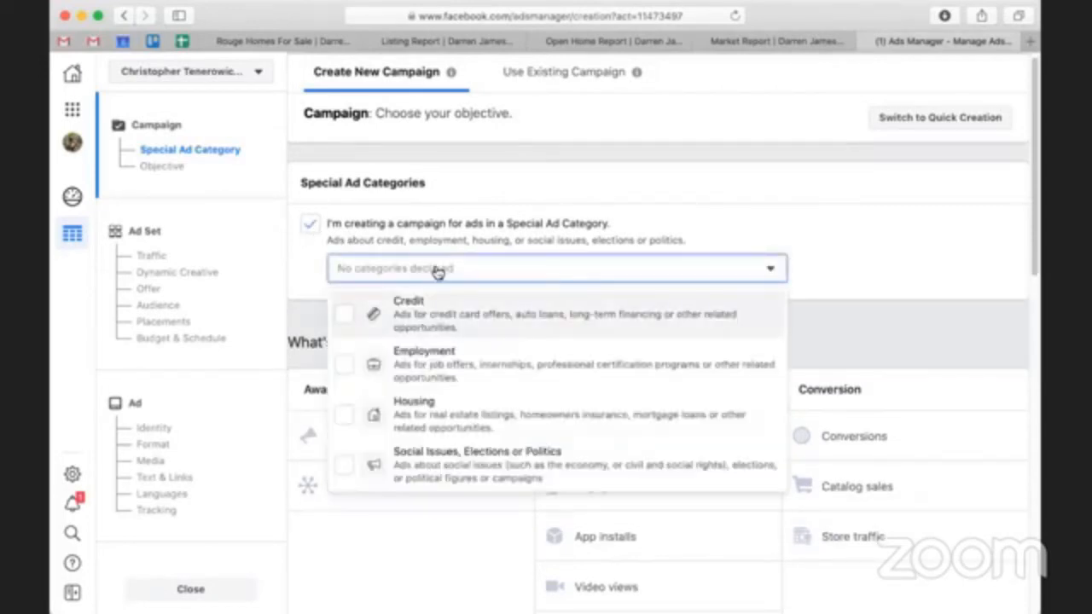
left_click(341, 417)
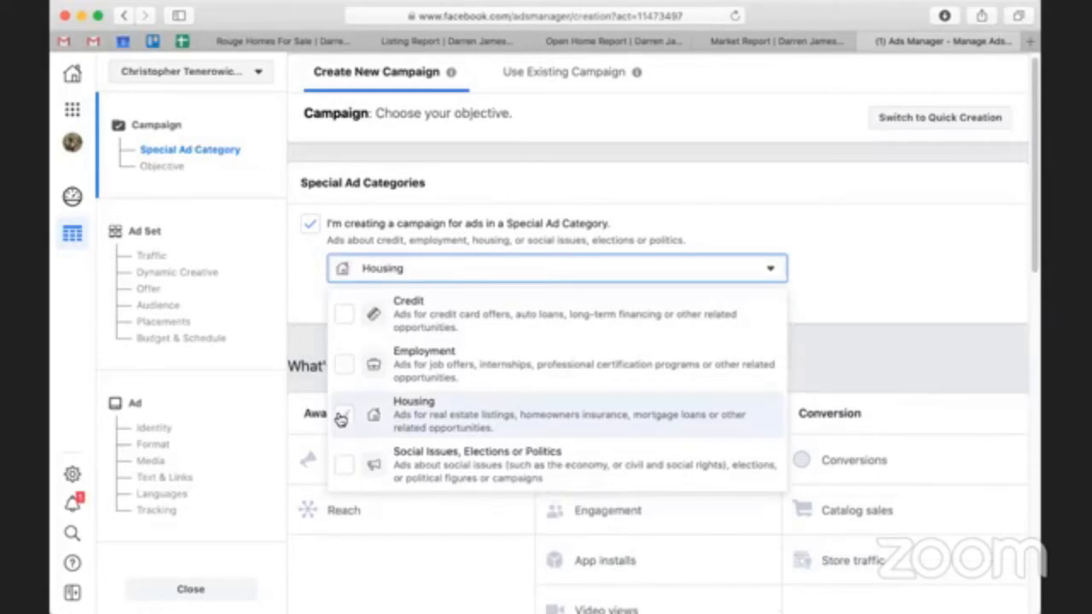
left_click(895, 270)
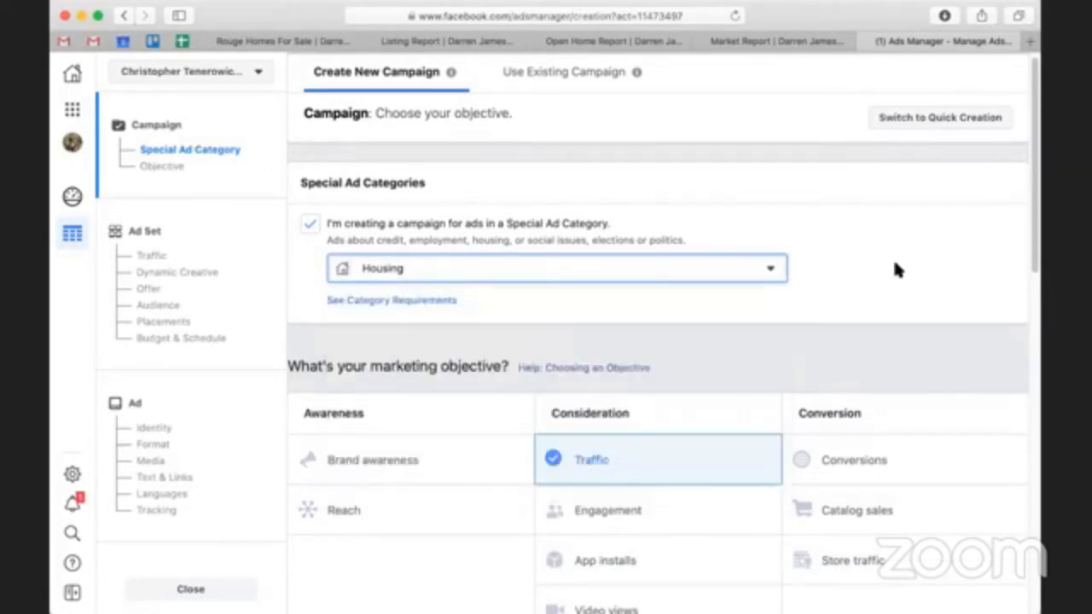
Step: Name the campaign "Carousel Test"
scroll(895, 267, "down", 1)
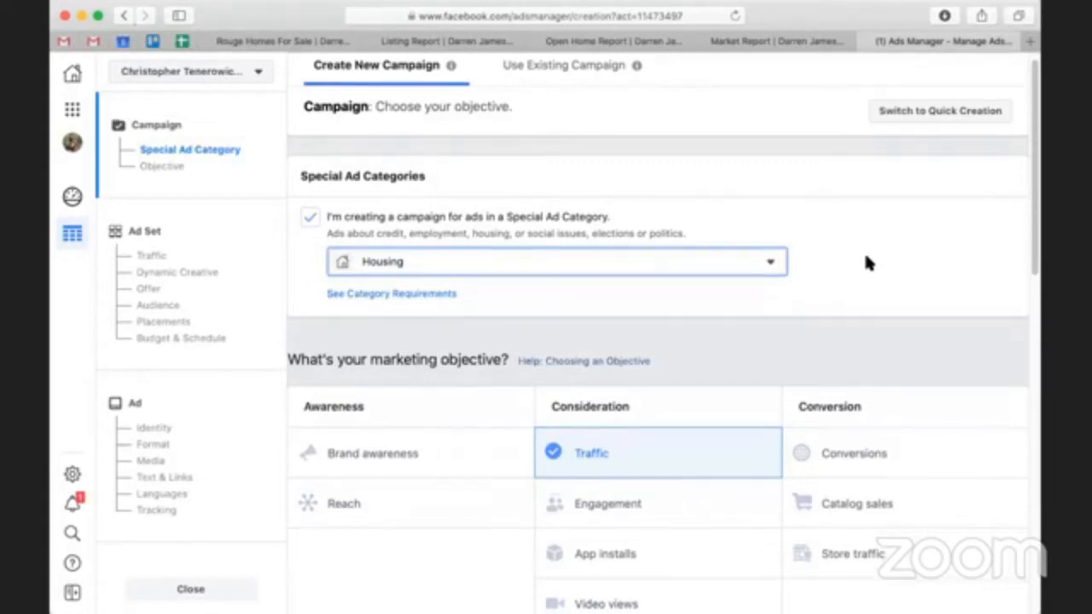
scroll(865, 258, "down", 5)
scroll(702, 227, "down", 2)
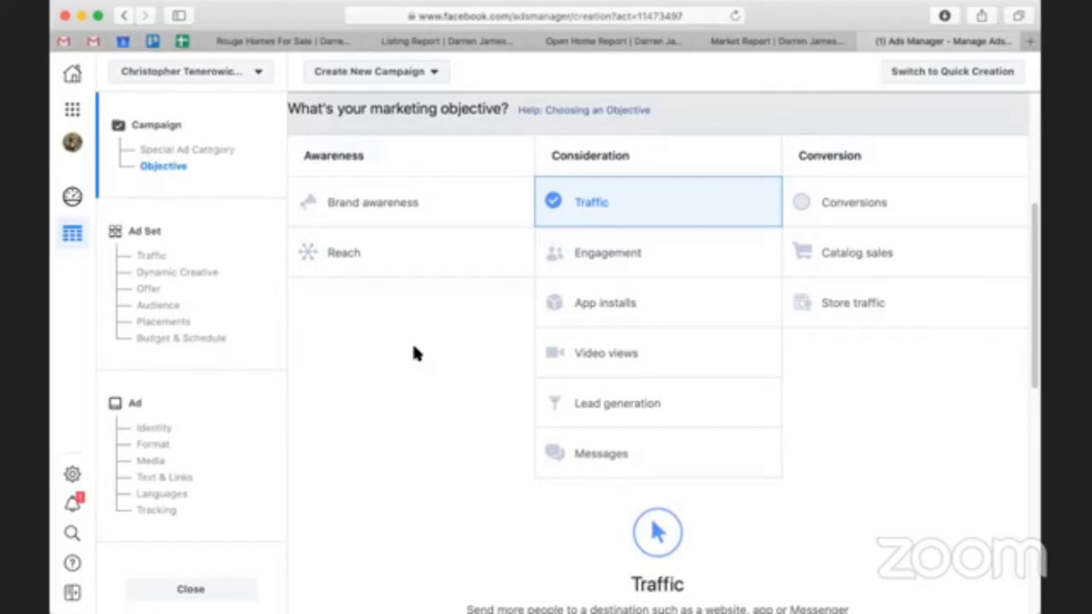
scroll(414, 353, "down", 5)
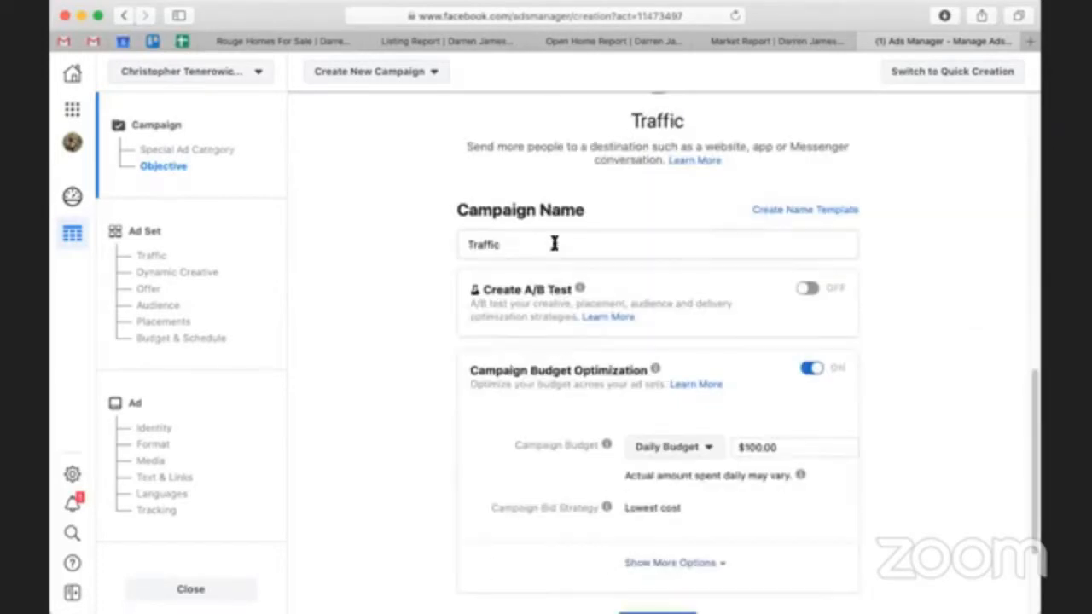
left_click(554, 244)
type("Car")
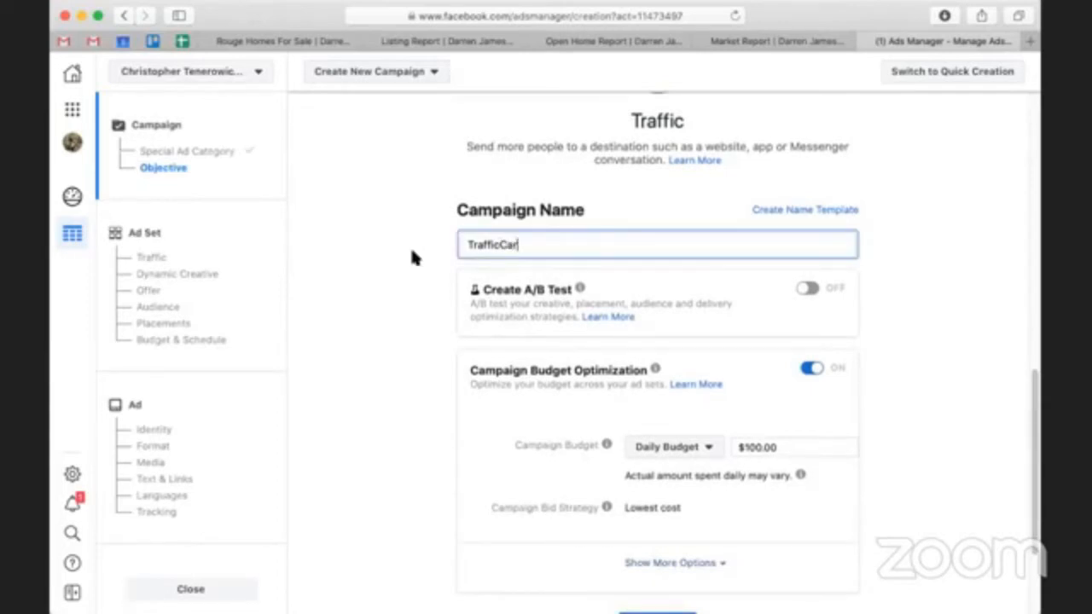
type("ousel")
left_click_drag(503, 245, 387, 244)
key("BackSpace")
type("Test")
left_click(969, 243)
Step: Change the campaign budget to a Lifetime Budget of $200
scroll(721, 307, "down", 3)
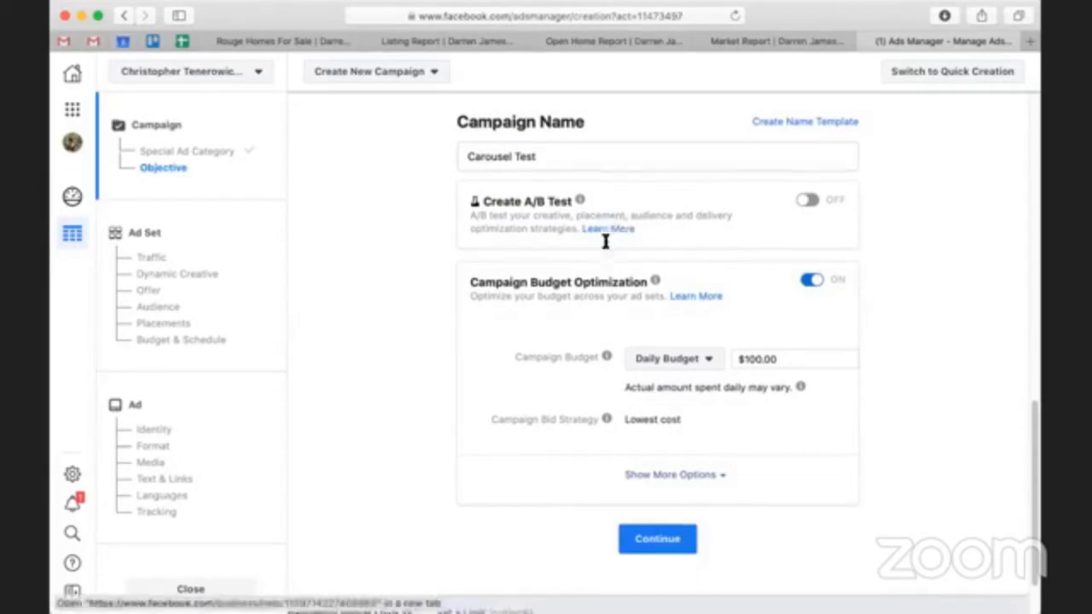
scroll(783, 312, "down", 1)
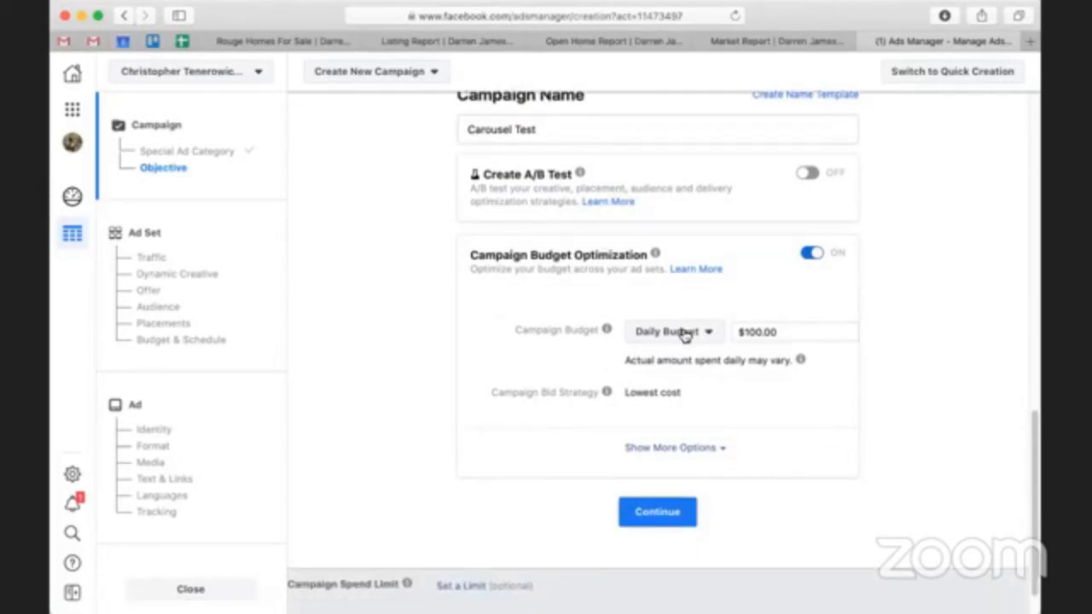
scroll(890, 314, "down", 1)
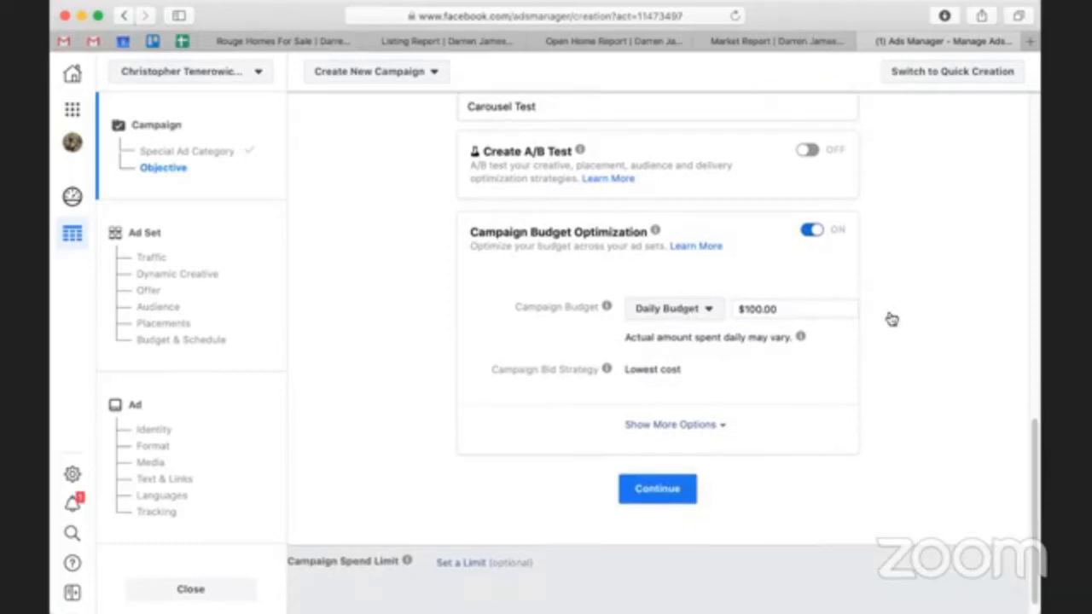
left_click(658, 310)
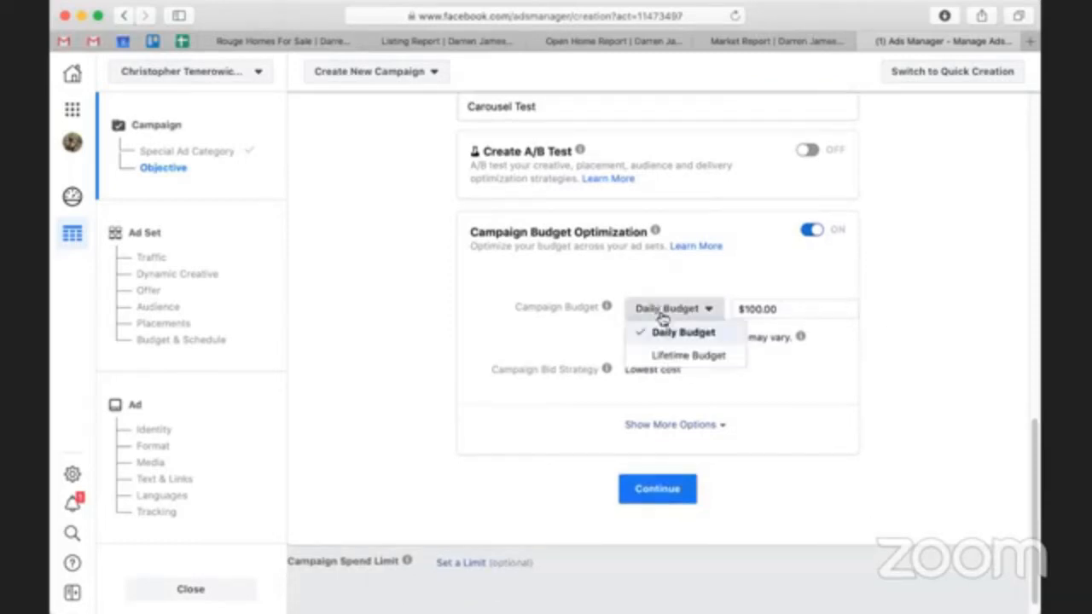
left_click(671, 356)
left_click(770, 316)
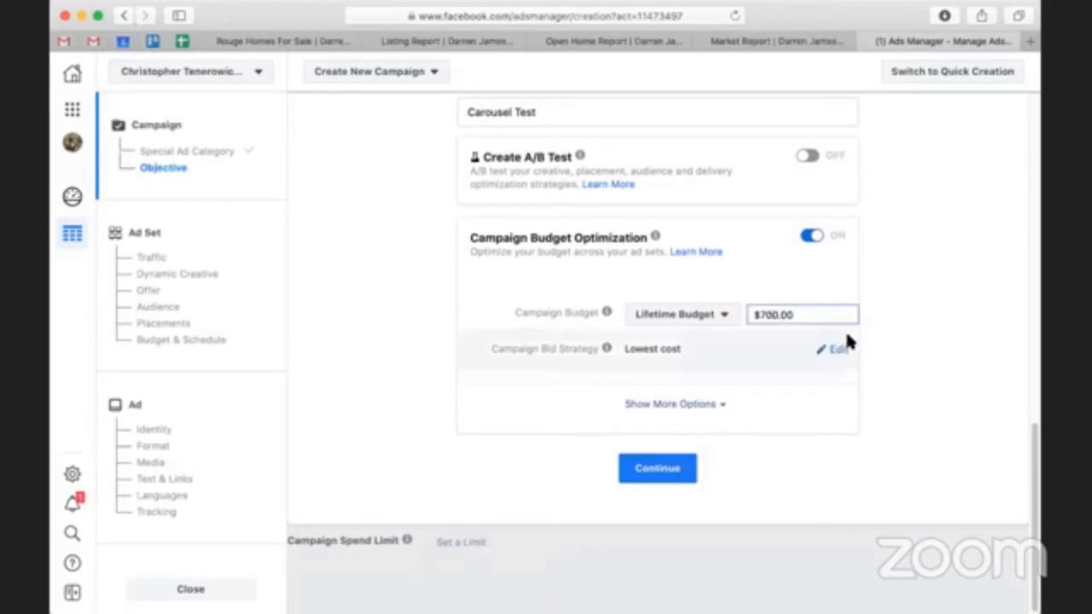
key("BackSpace")
key("BackSpace")
key("BackSpace")
key("BackSpace")
type(".")
type("200")
left_click(715, 346)
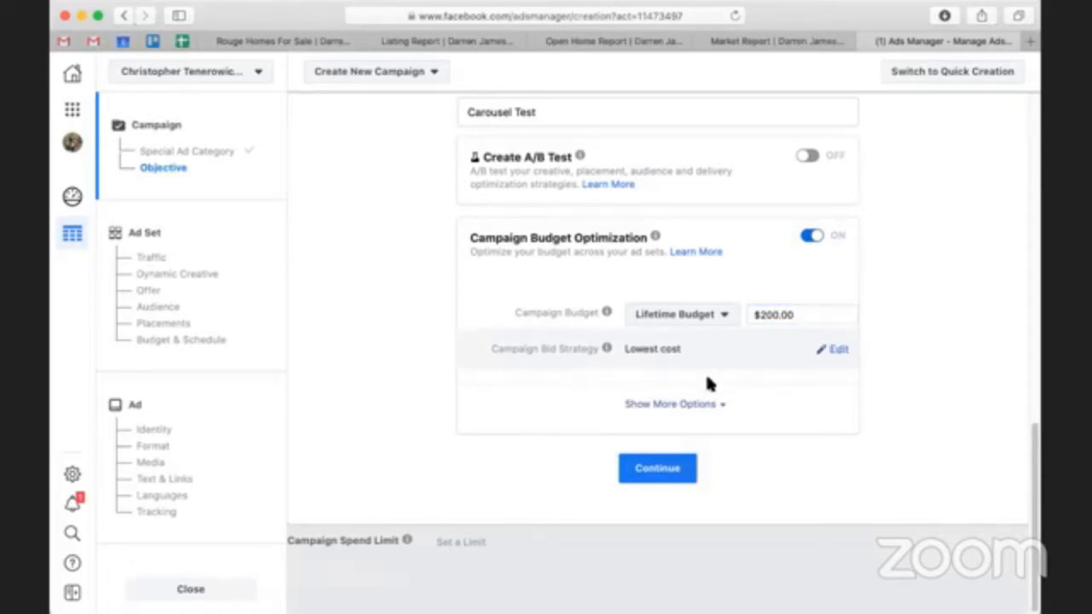
Step: Show the additional budget options and continue to the Audience section of the ad set
left_click(693, 405)
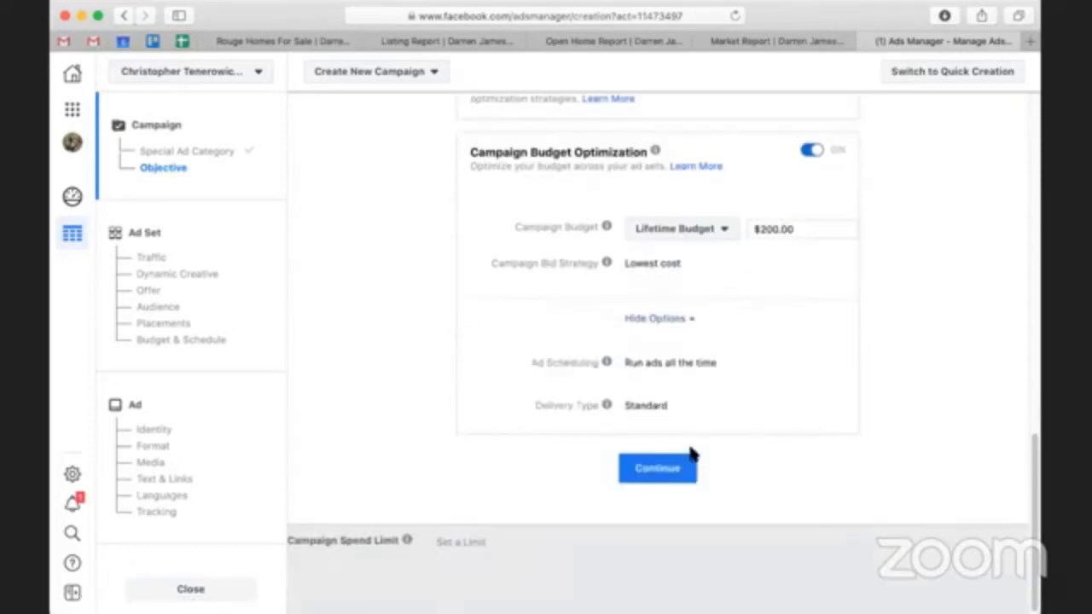
left_click(658, 468)
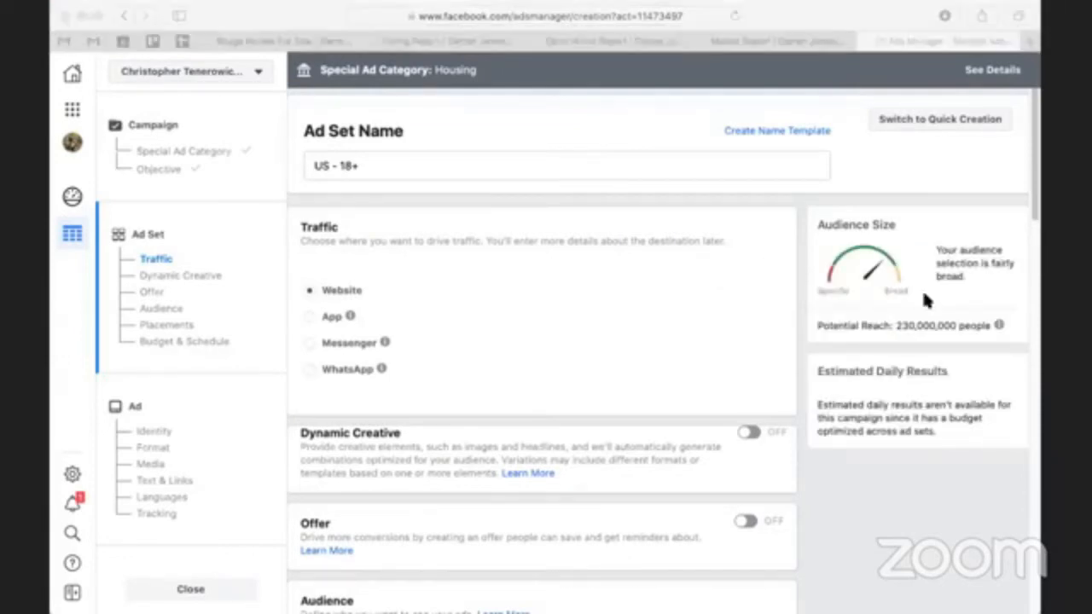
left_click(60, 356)
scroll(528, 309, "down", 5)
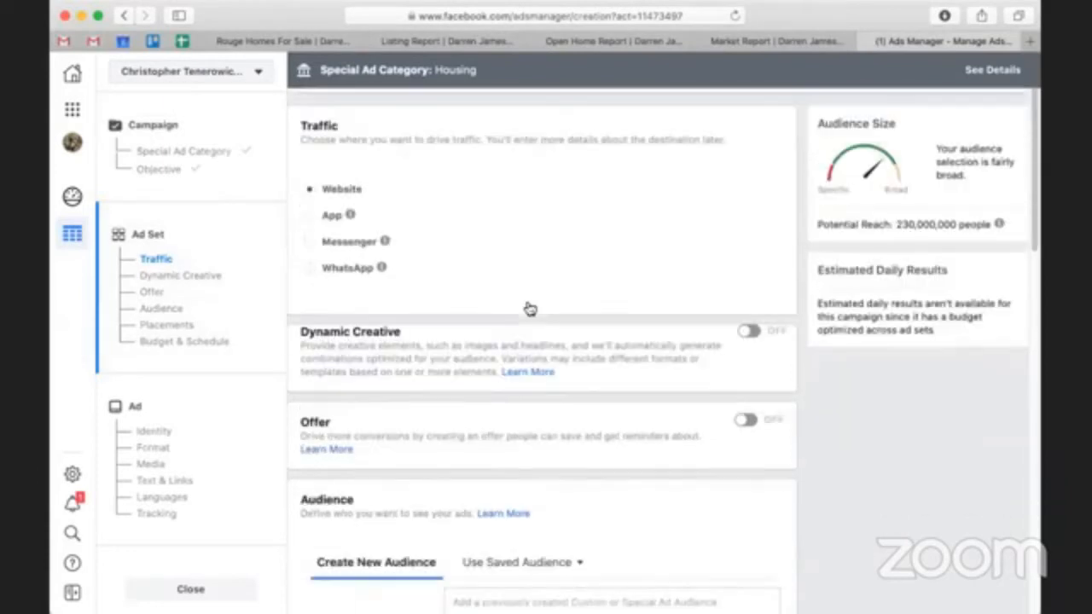
scroll(515, 275, "down", 2)
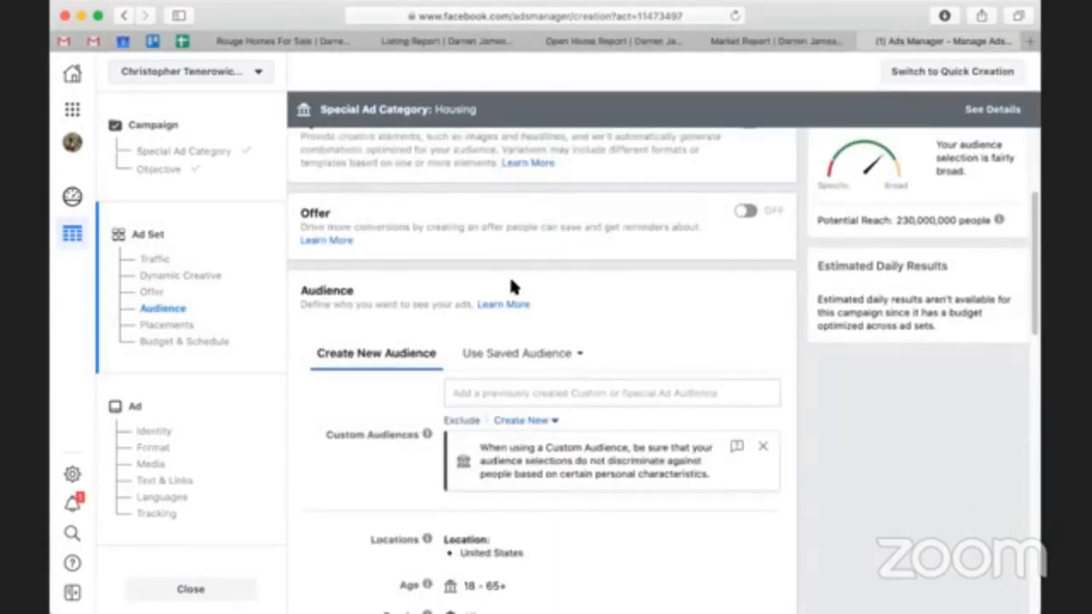
Step: Edit the audience locations and set the target location to the city of Baton Rouge, Louisiana, United States
scroll(512, 281, "down", 2)
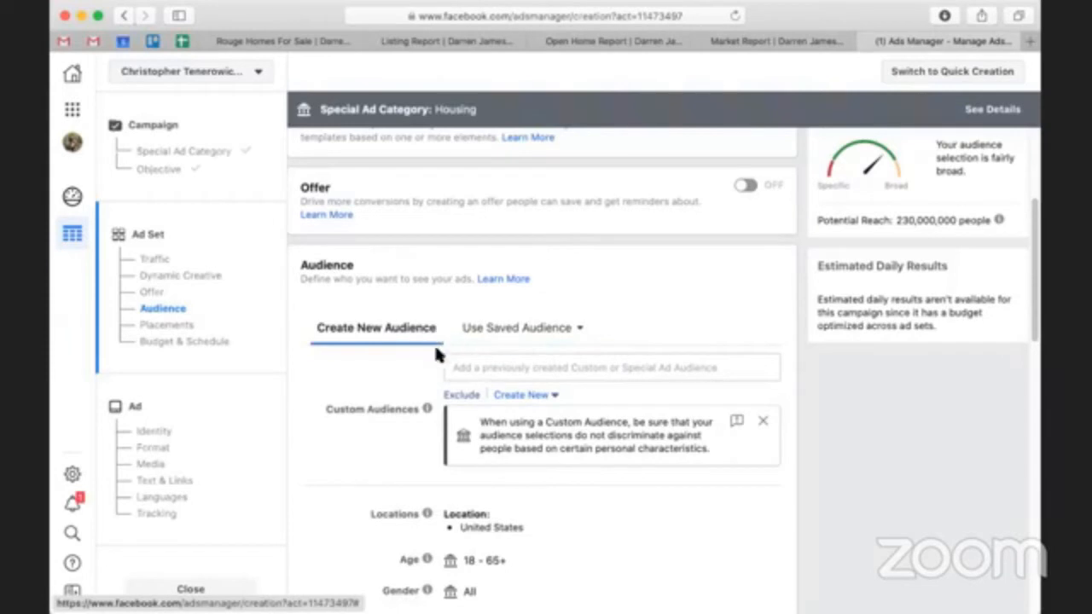
scroll(612, 378, "down", 2)
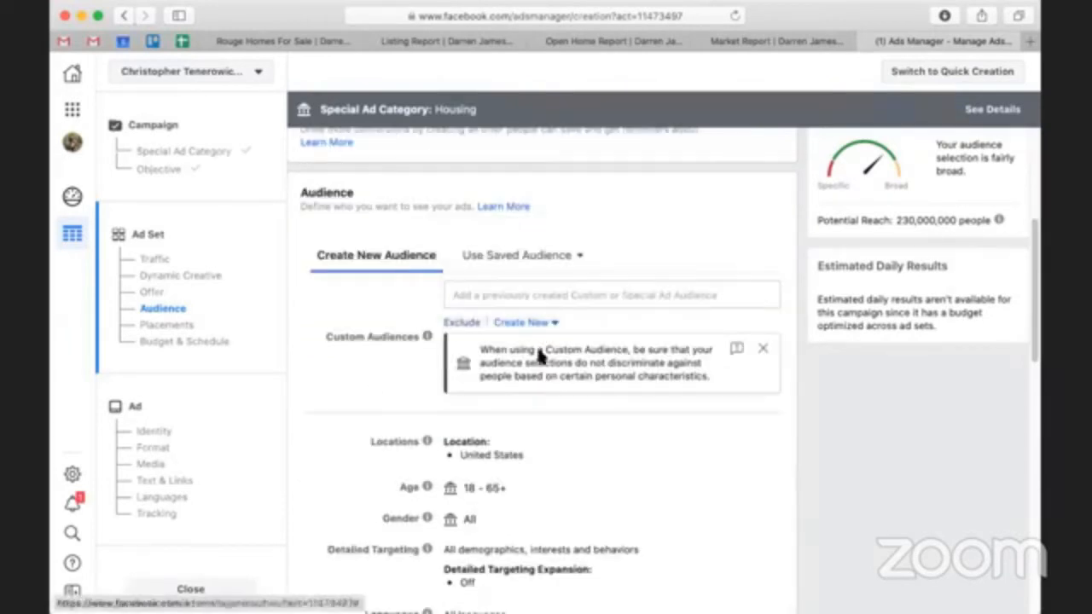
scroll(376, 372, "down", 3)
scroll(398, 317, "down", 2)
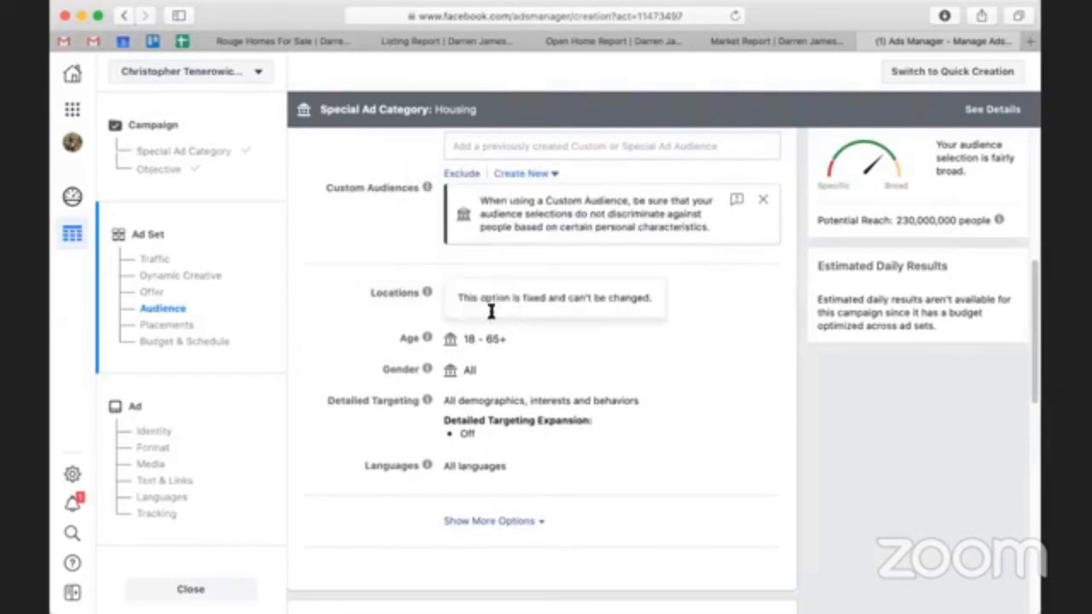
scroll(366, 375, "down", 1)
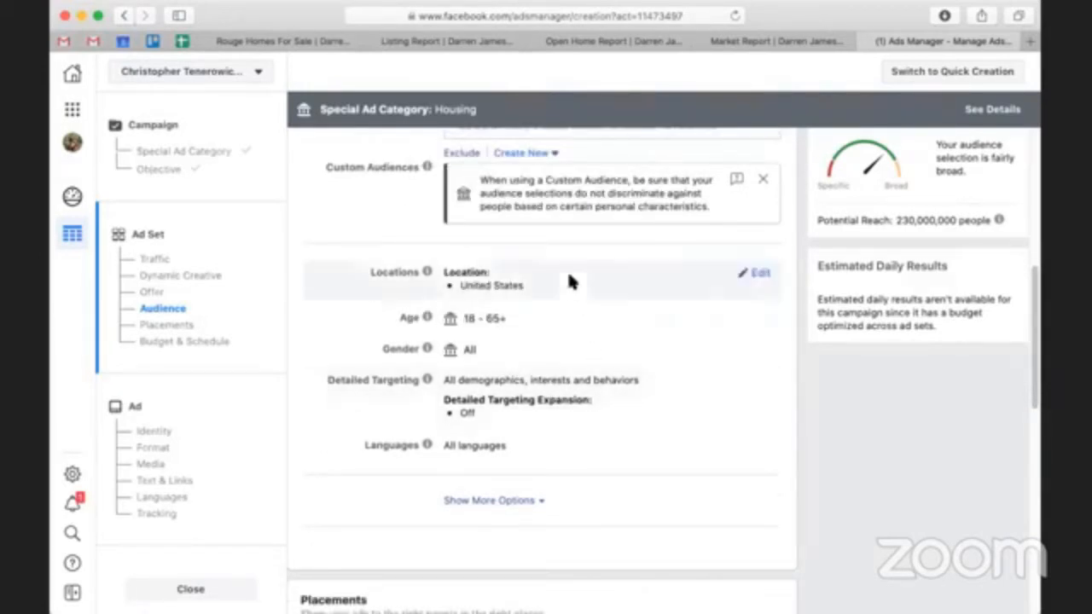
left_click(754, 274)
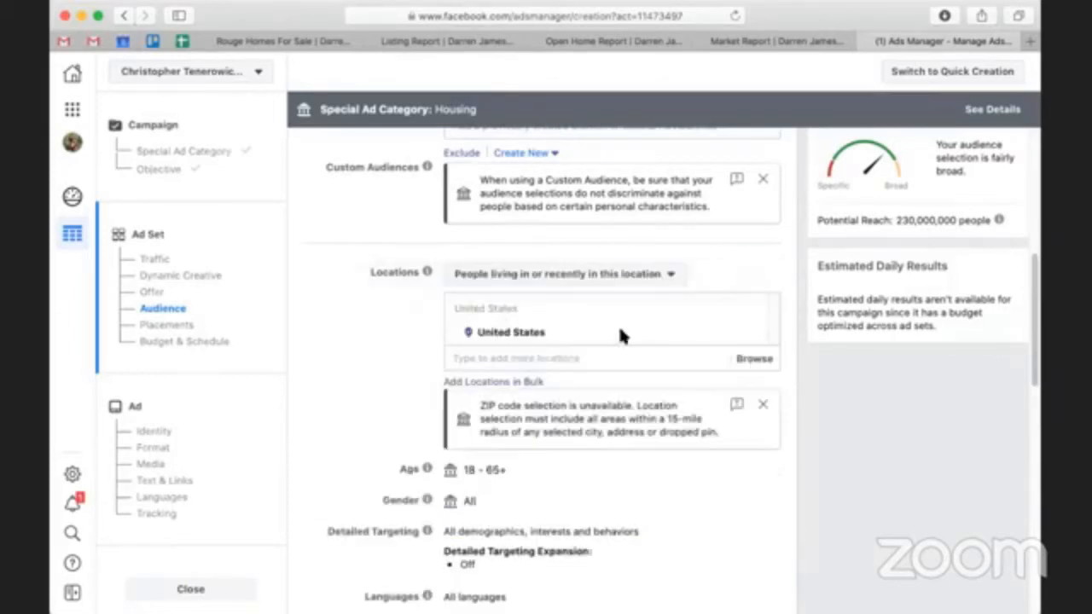
left_click(563, 357)
type("Baton R")
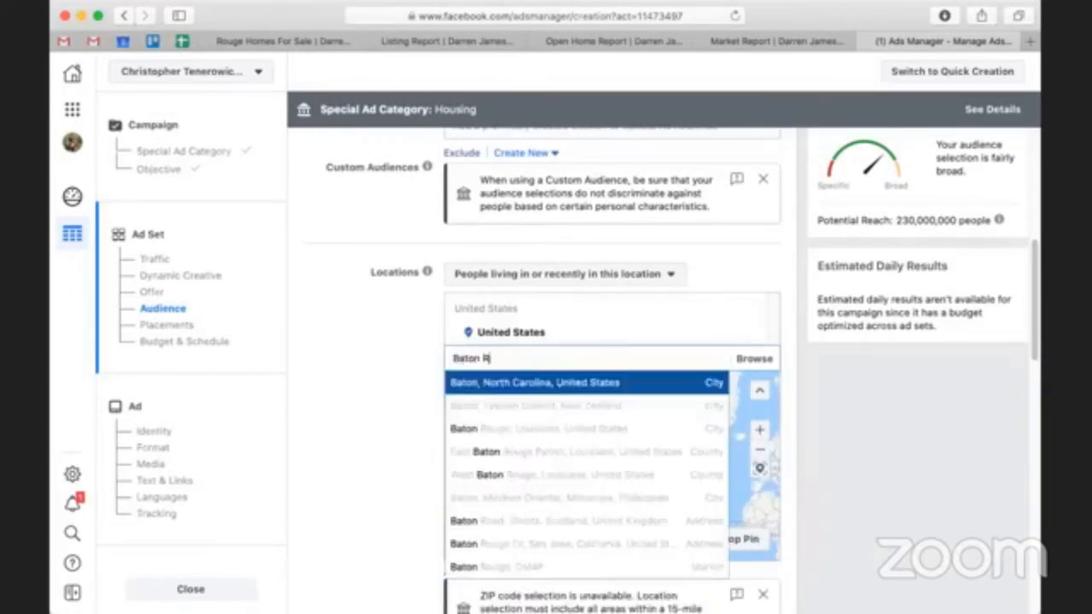
type("ouge")
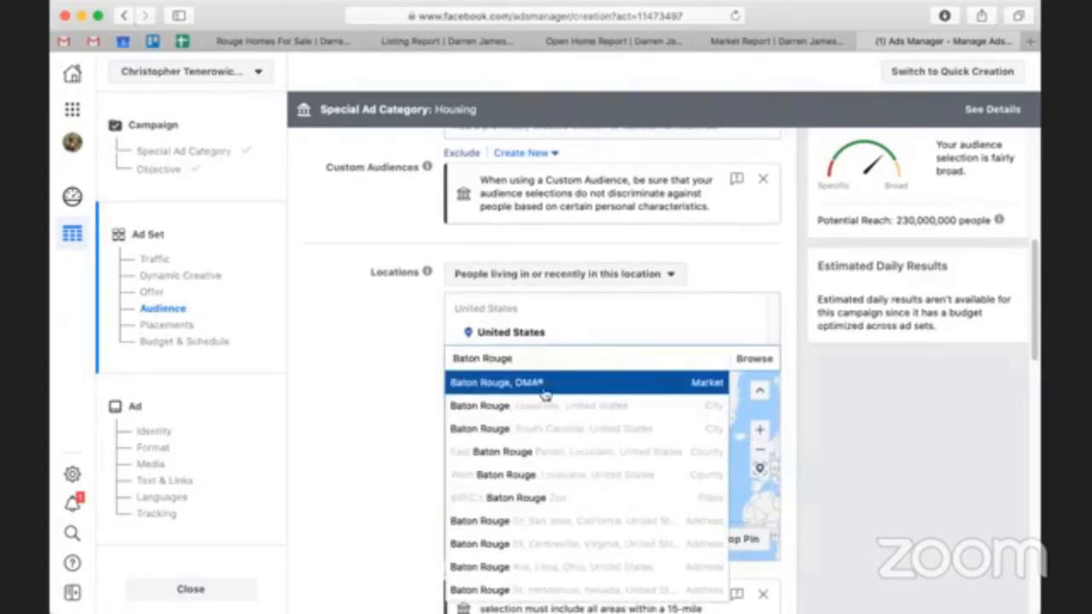
left_click(625, 404)
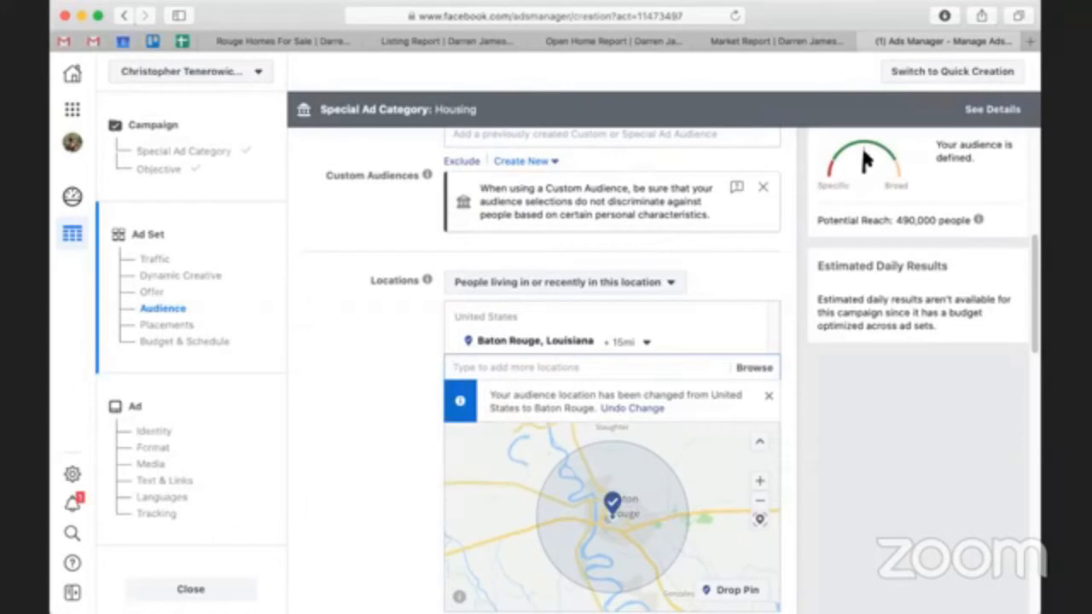
Step: Open the audience's detailed targeting for editing and search the available targeting options for "Housing"
mouse_move(966, 224)
scroll(848, 396, "down", 2)
scroll(843, 389, "down", 5)
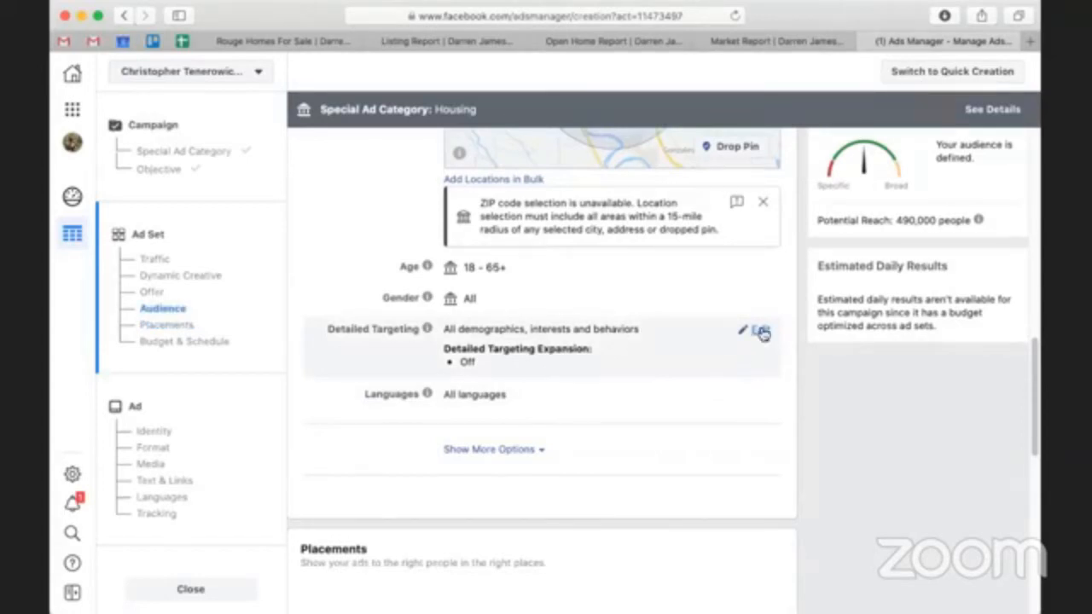
left_click(761, 331)
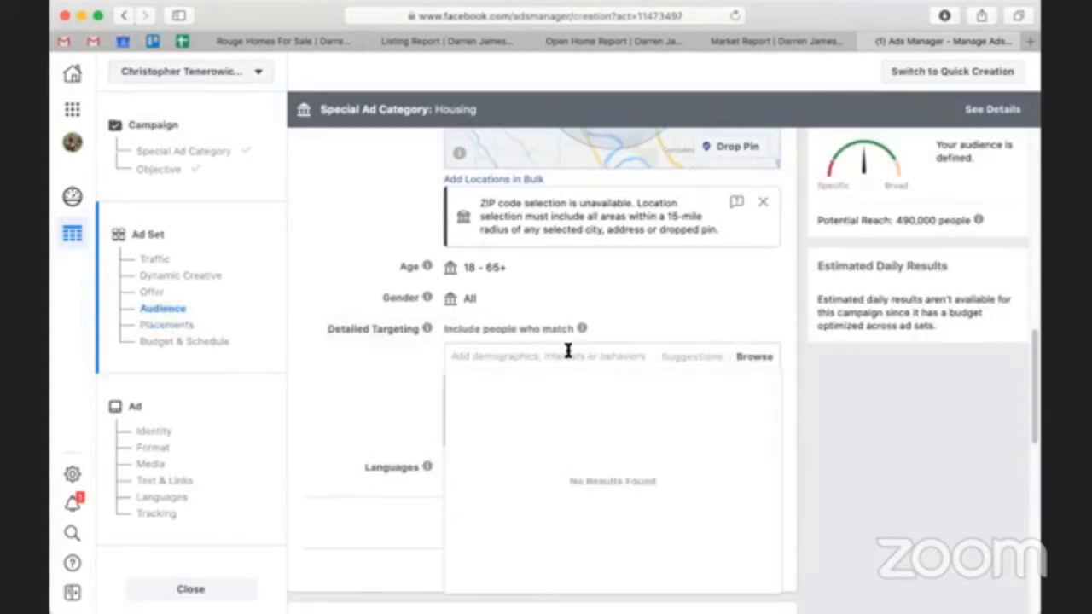
type("Housing")
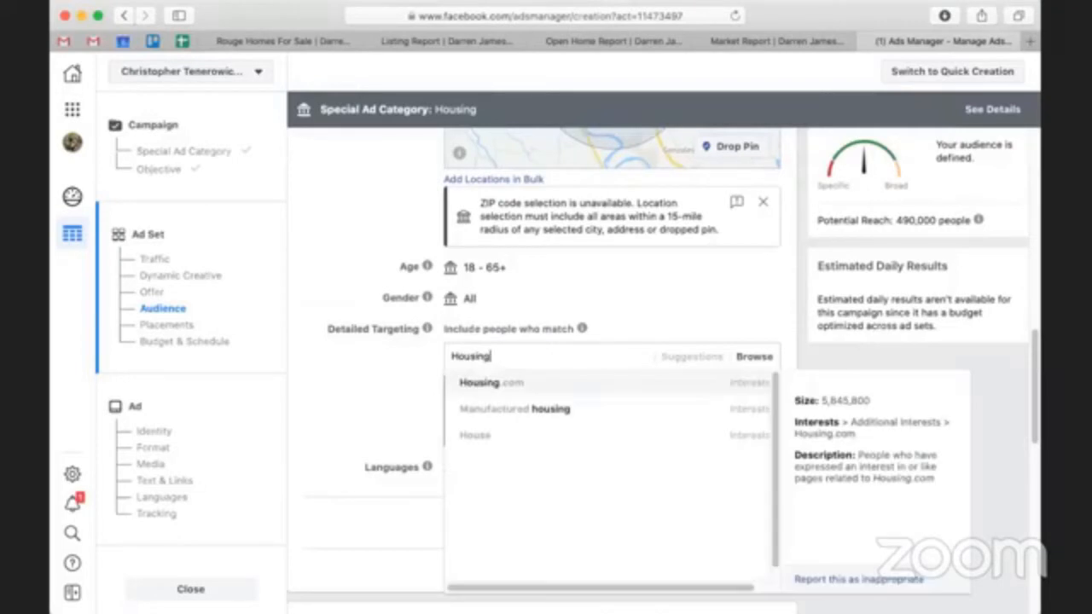
key("BackSpace")
key("BackSpace")
key("BackSpace")
key("BackSpace")
key("BackSpace")
key("BackSpace")
key("BackSpace")
type("Z")
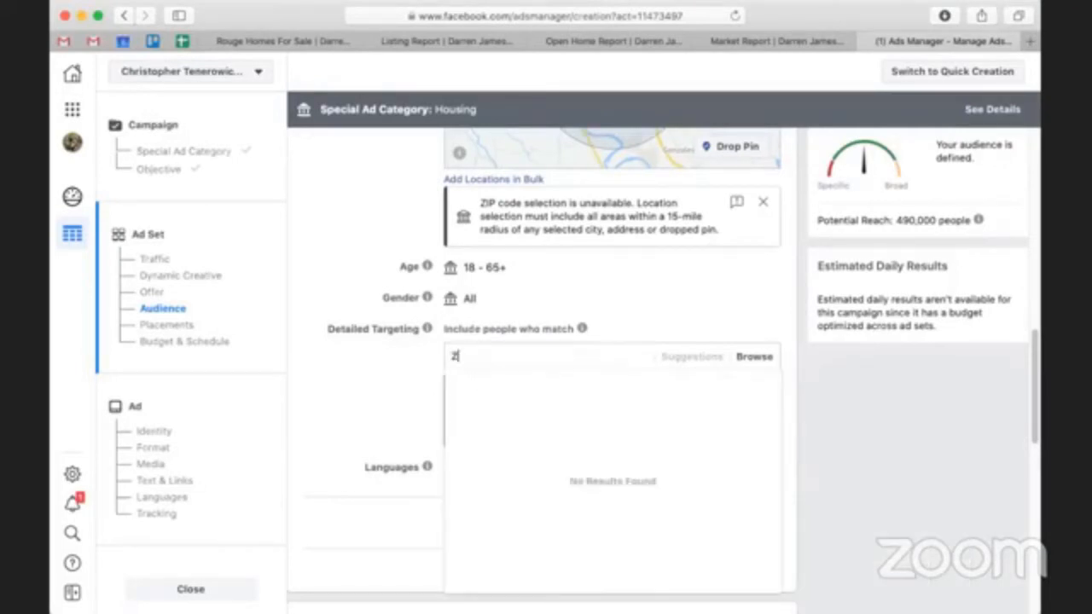
type("i")
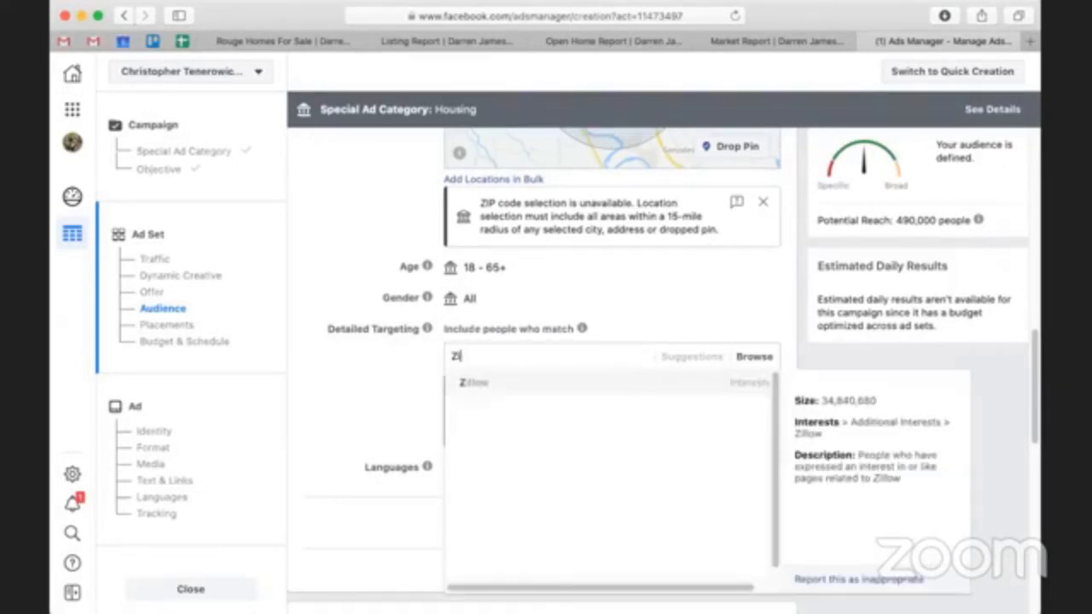
type("llo")
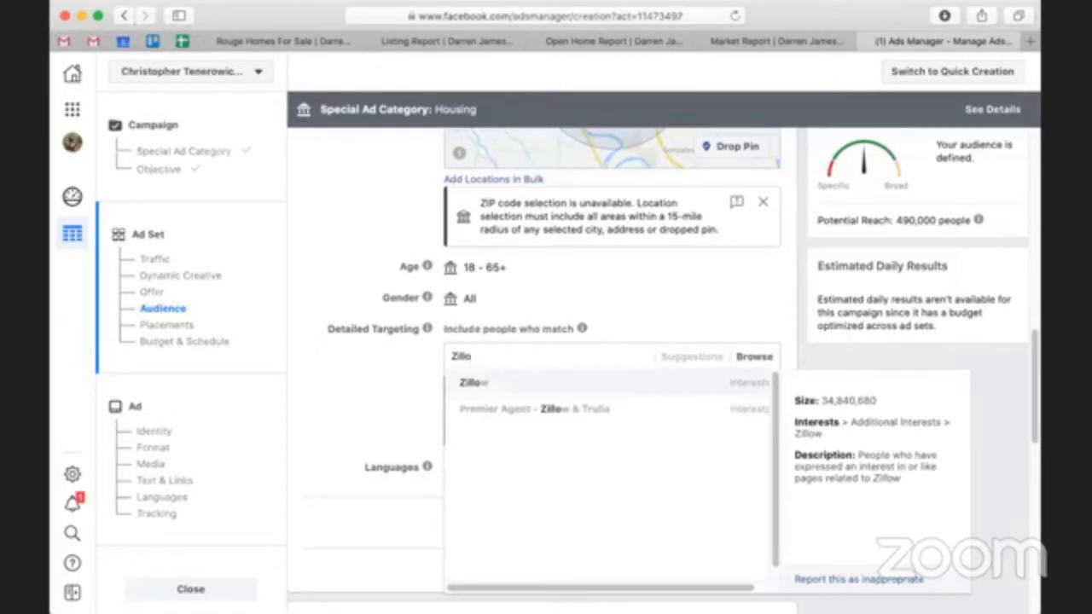
key("BackSpace")
key("BackSpace")
key("BackSpace")
key("BackSpace")
key("BackSpace")
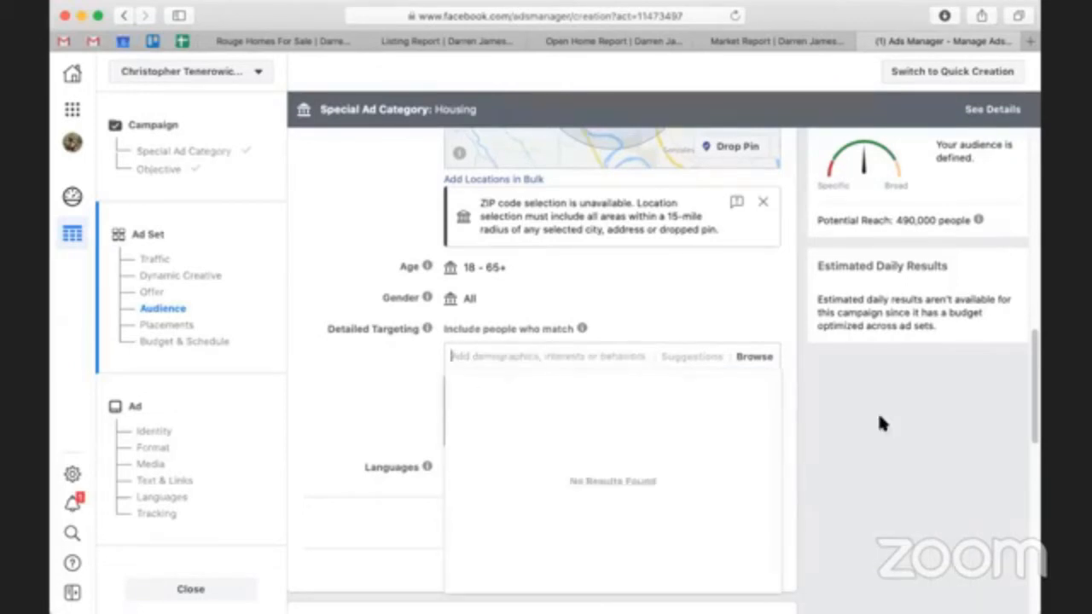
left_click(870, 406)
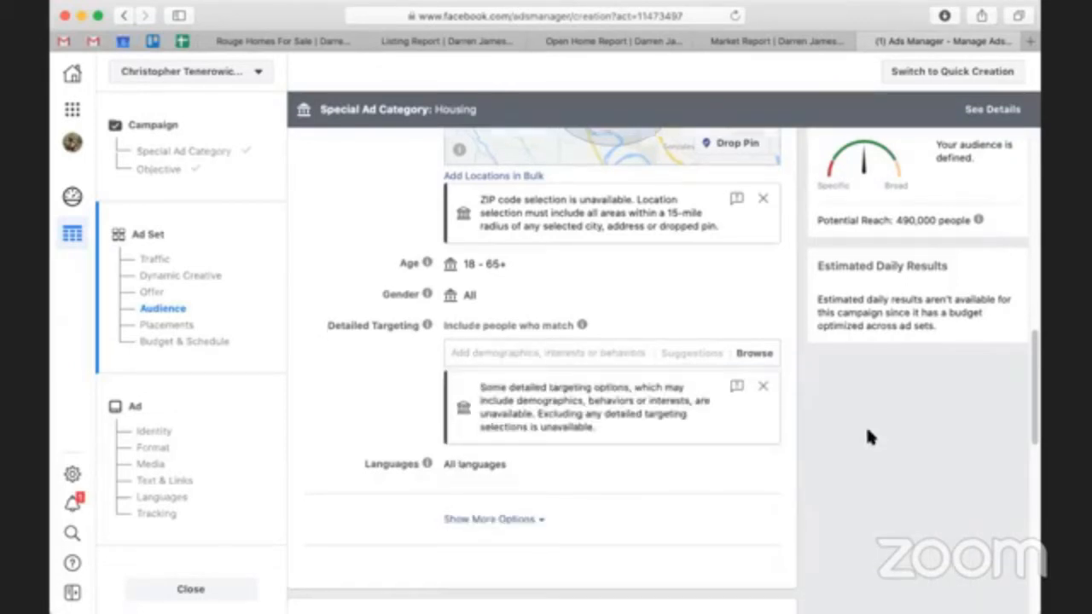
scroll(810, 434, "down", 5)
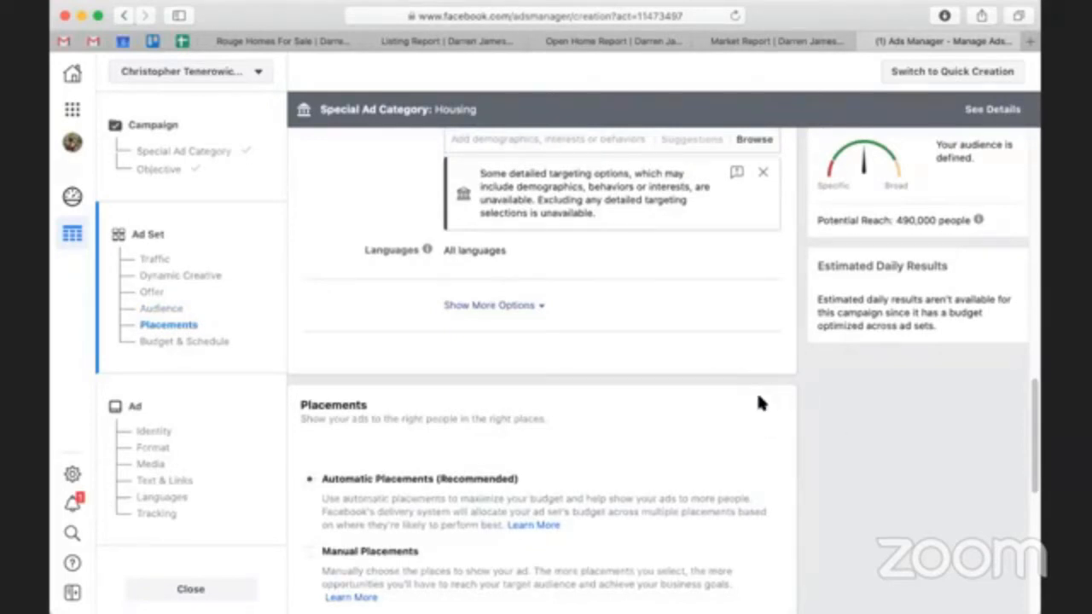
scroll(759, 403, "down", 1)
Step: Find "Zillow" in the detailed targeting and add it as an interest to include
scroll(760, 402, "up", 6)
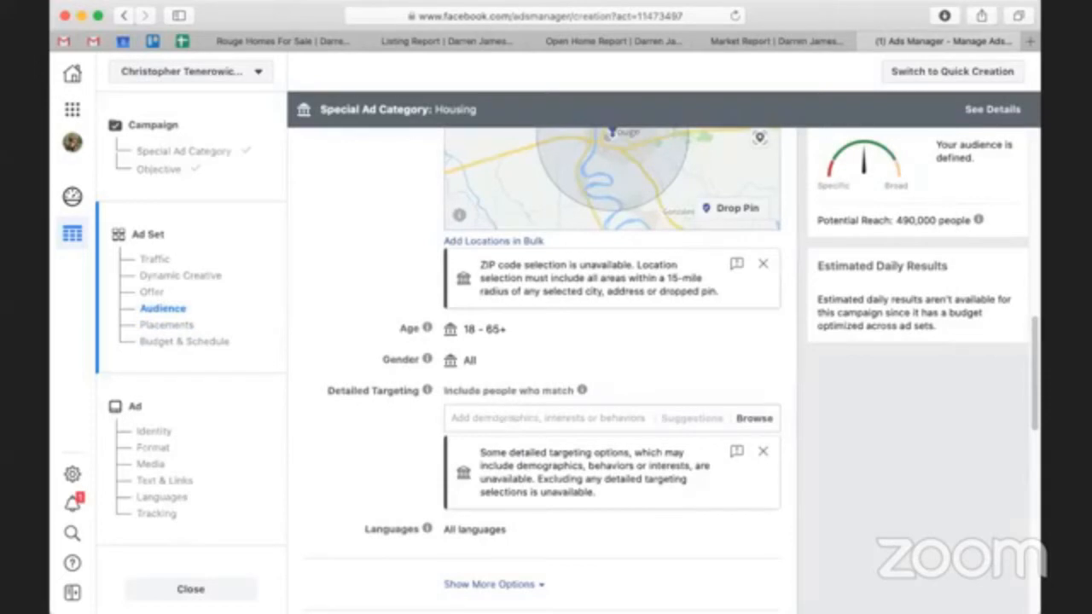
left_click(504, 414)
type("Zillow")
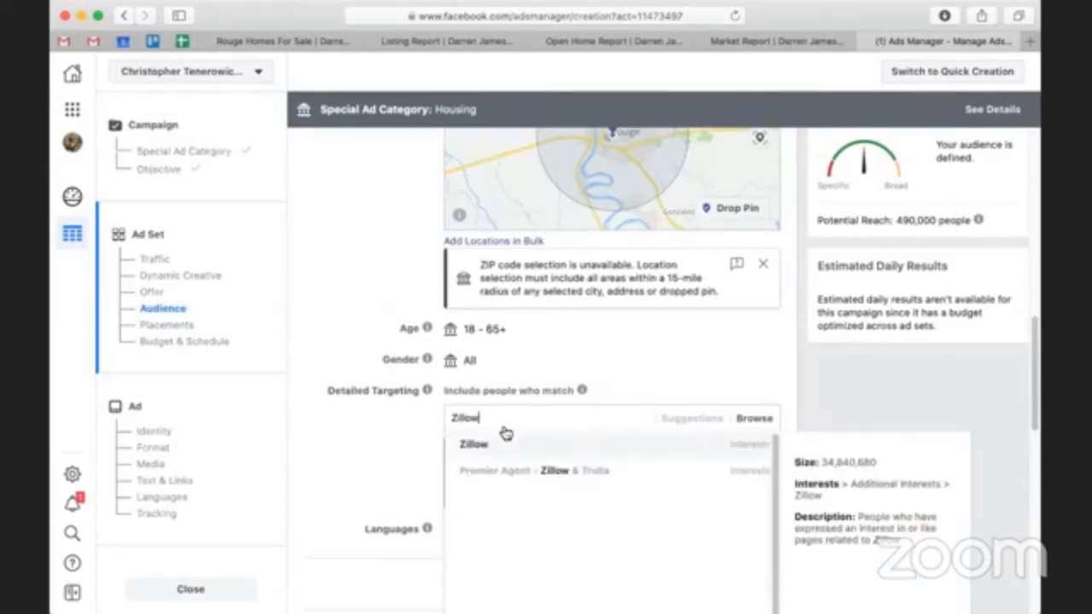
left_click(504, 442)
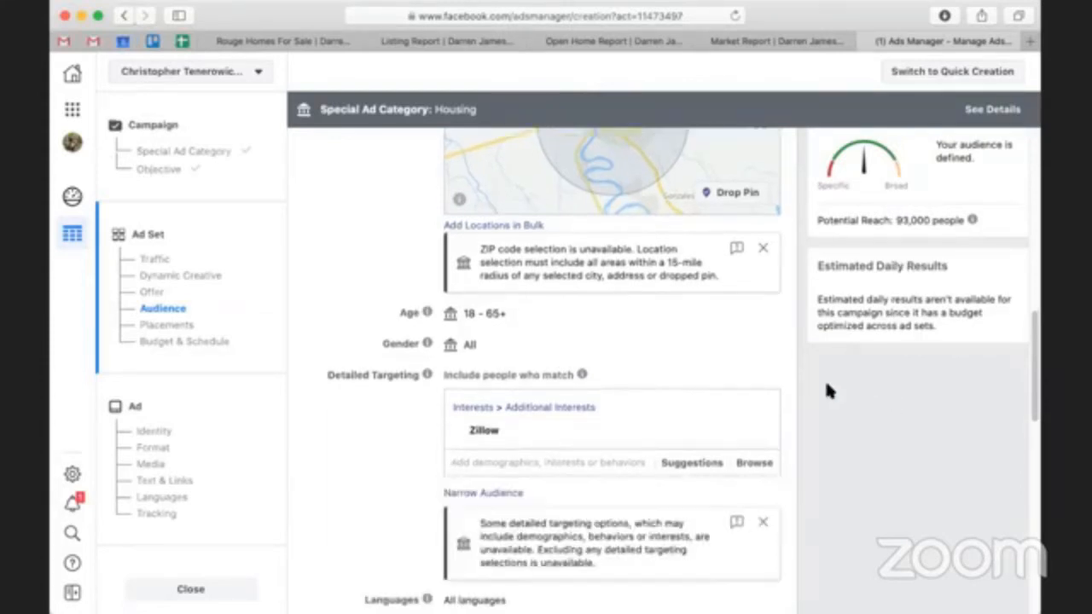
Step: Switch the Optimization for Ad Delivery to Landing Page Views and back to Link Clicks
scroll(824, 391, "down", 5)
scroll(825, 390, "down", 5)
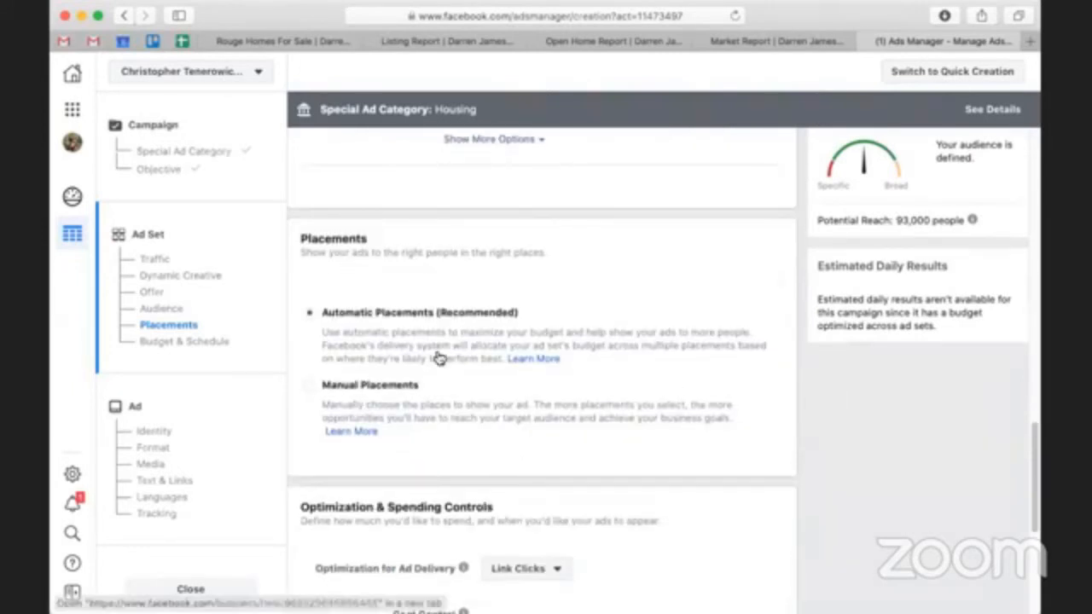
scroll(435, 350, "down", 5)
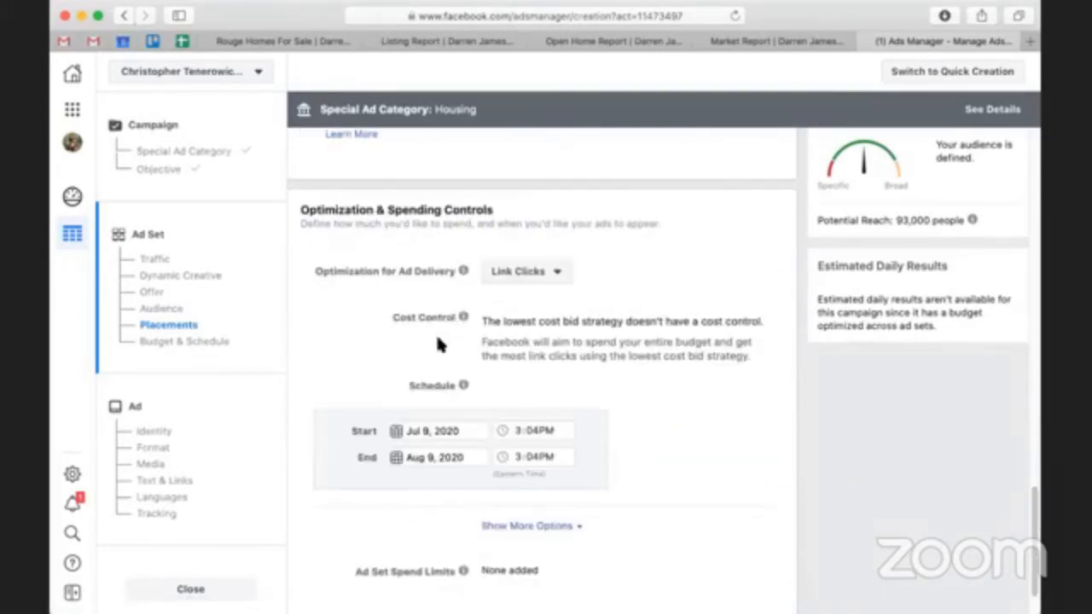
mouse_move(463, 317)
left_click(511, 270)
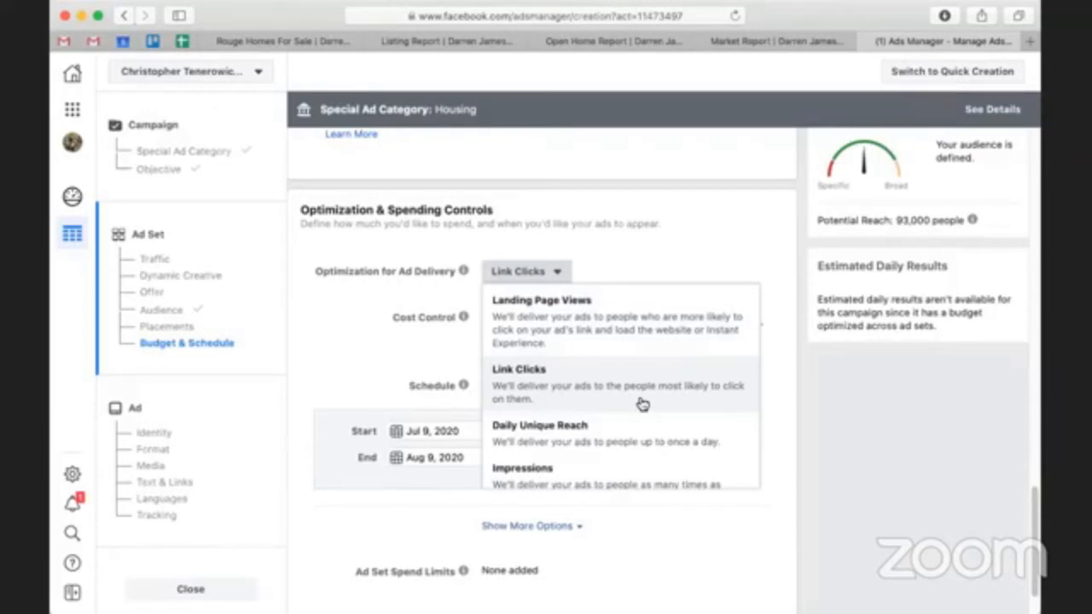
left_click(532, 292)
left_click(530, 273)
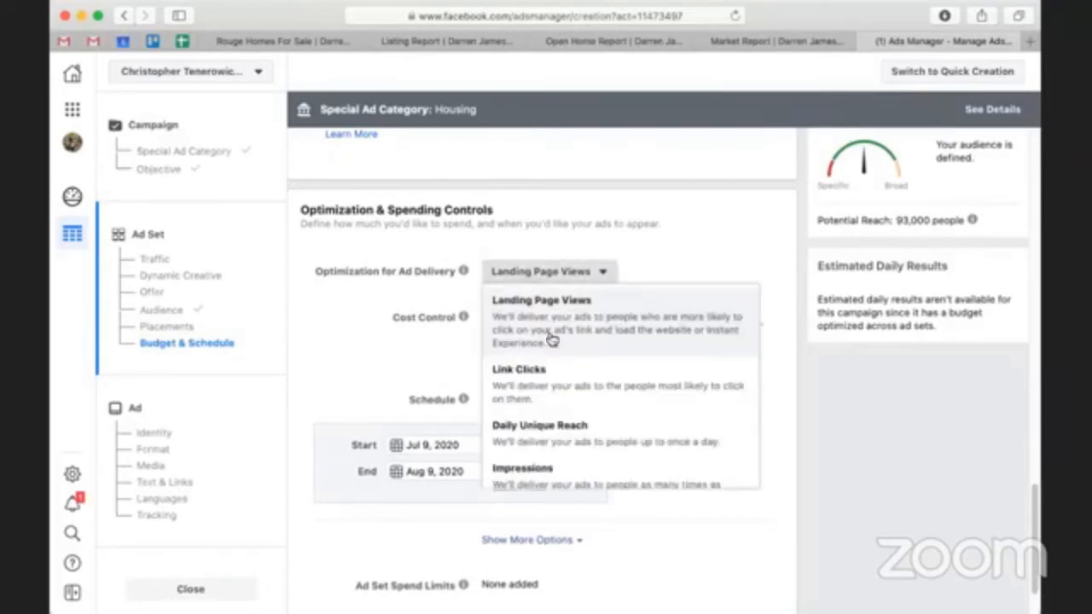
left_click(559, 378)
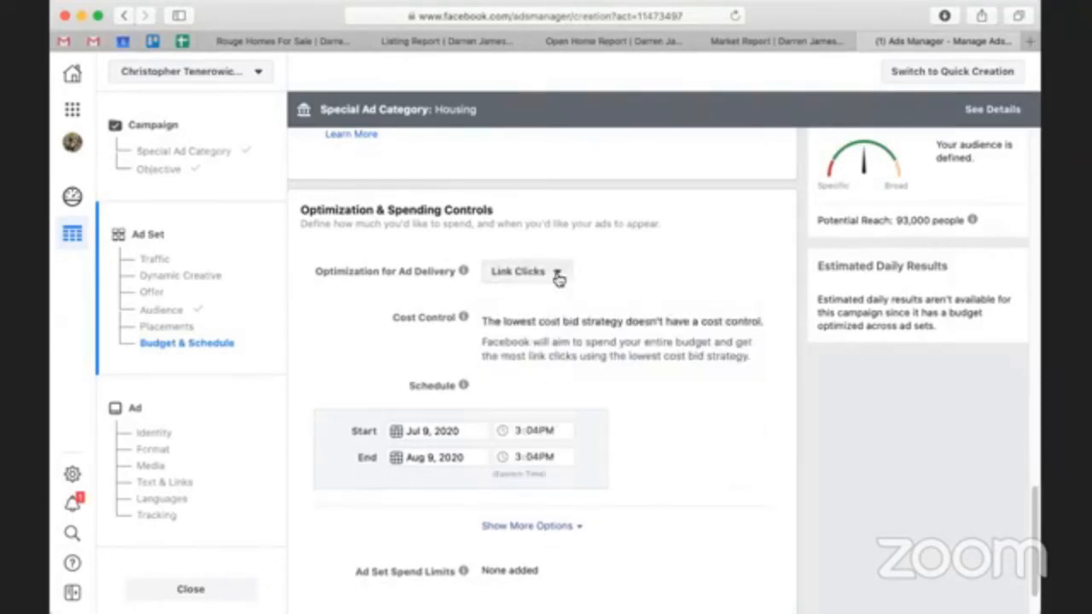
Step: Review the ad delivery optimization choices from Landing Page Views to Impressions and keep Link Clicks
left_click(554, 273)
scroll(631, 435, "down", 1)
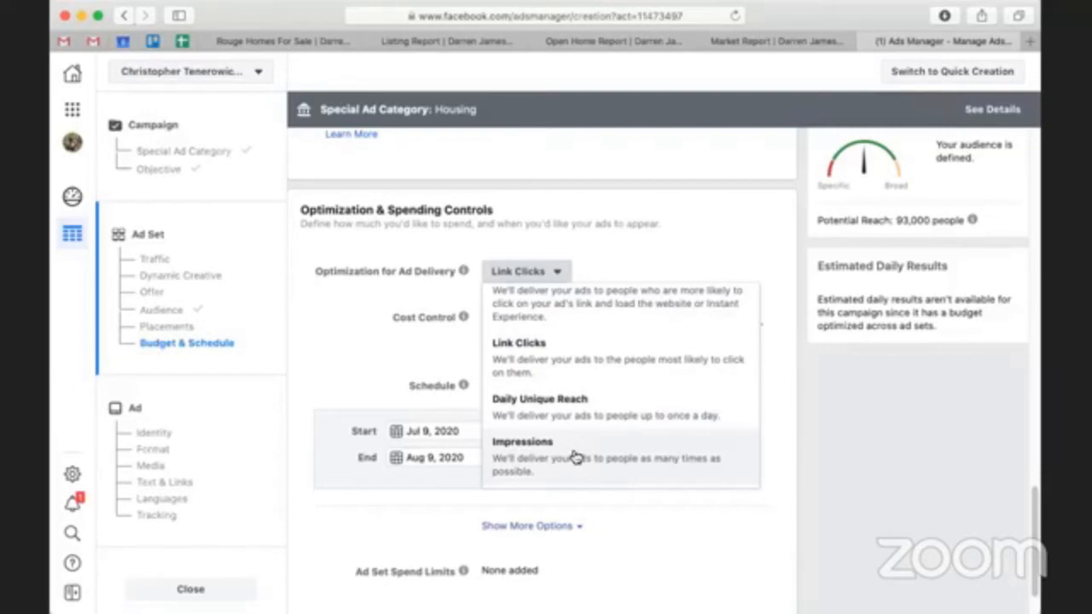
scroll(574, 457, "up", 1)
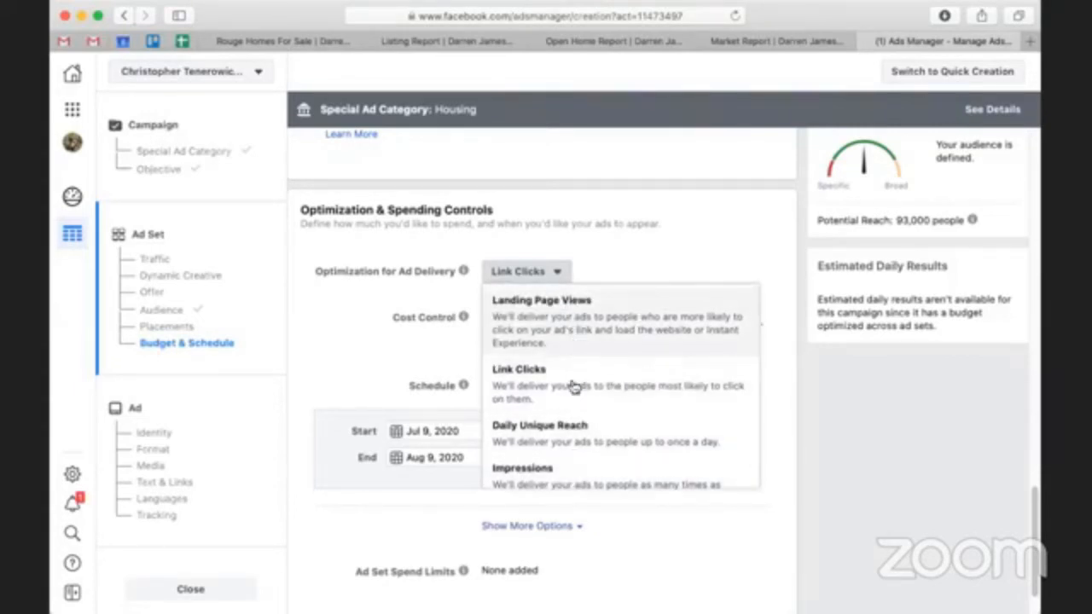
left_click(576, 398)
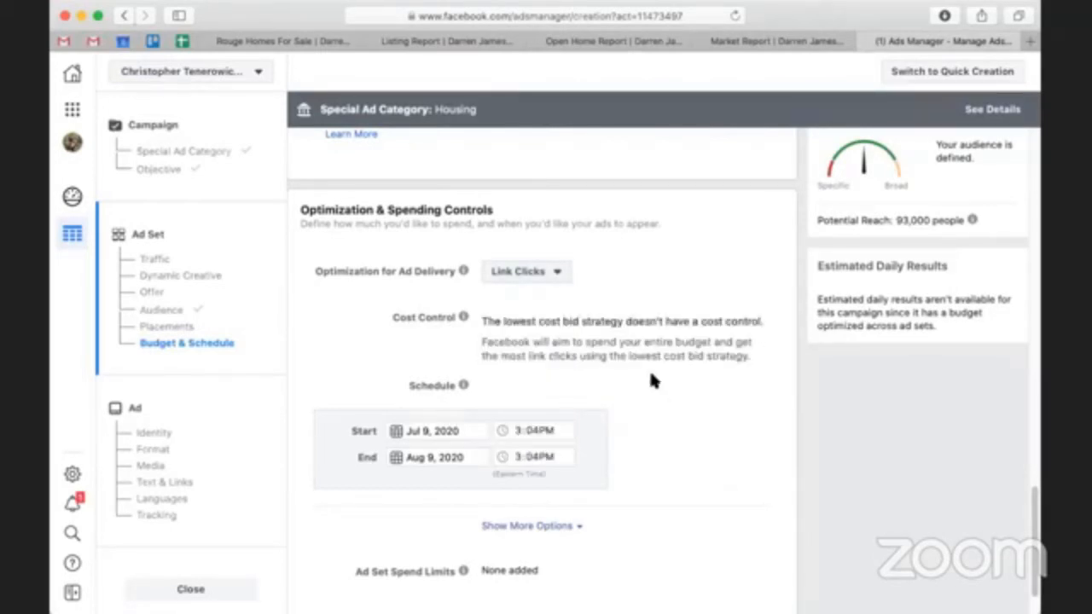
Step: Set the end date of the ad set schedule to July 12, 2020
scroll(651, 381, "down", 2)
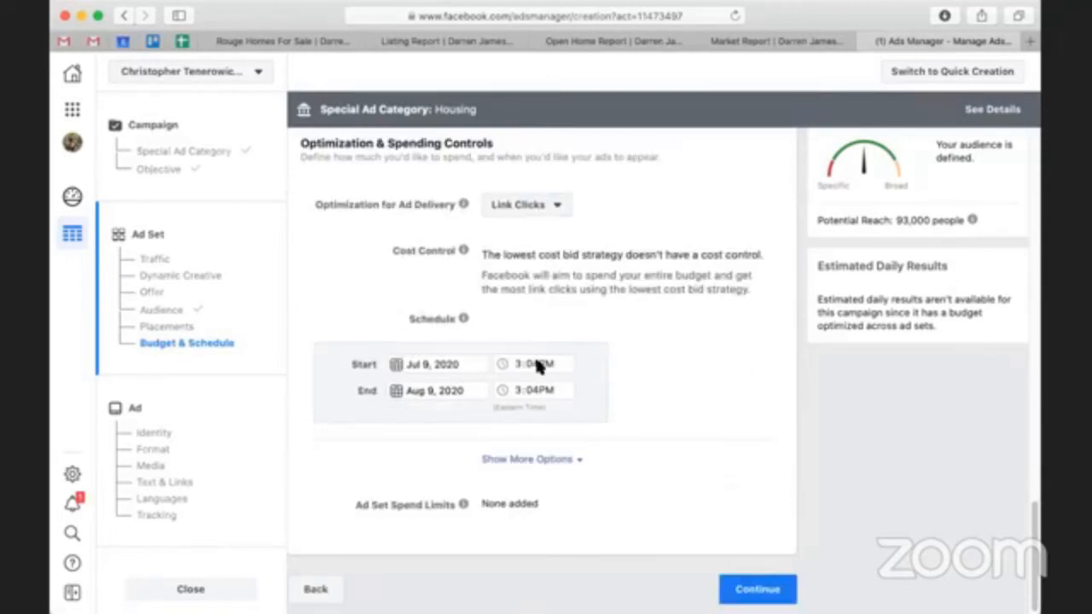
left_click(433, 388)
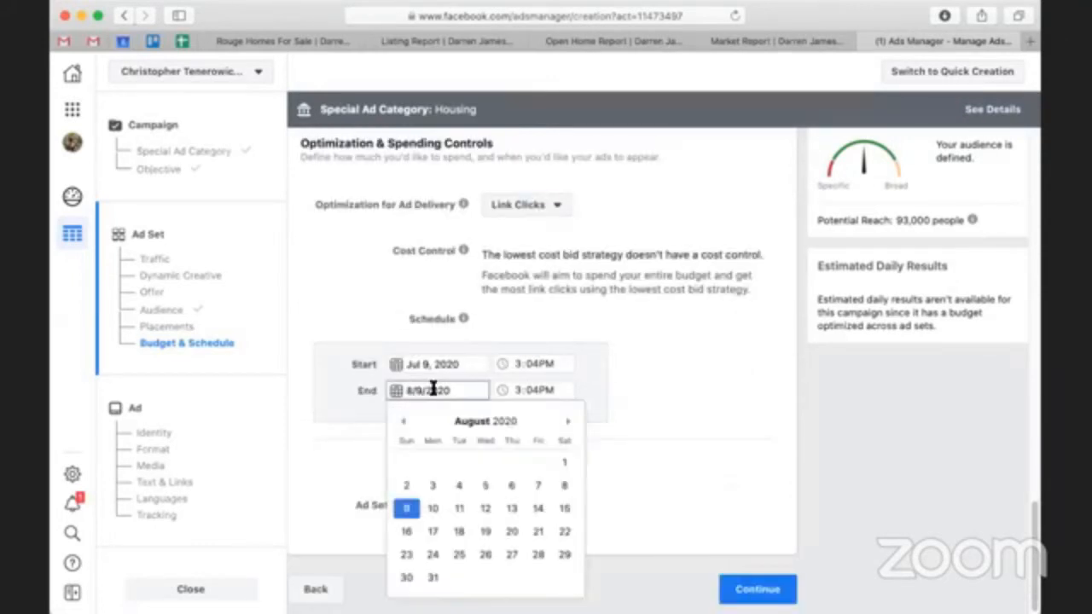
left_click(407, 422)
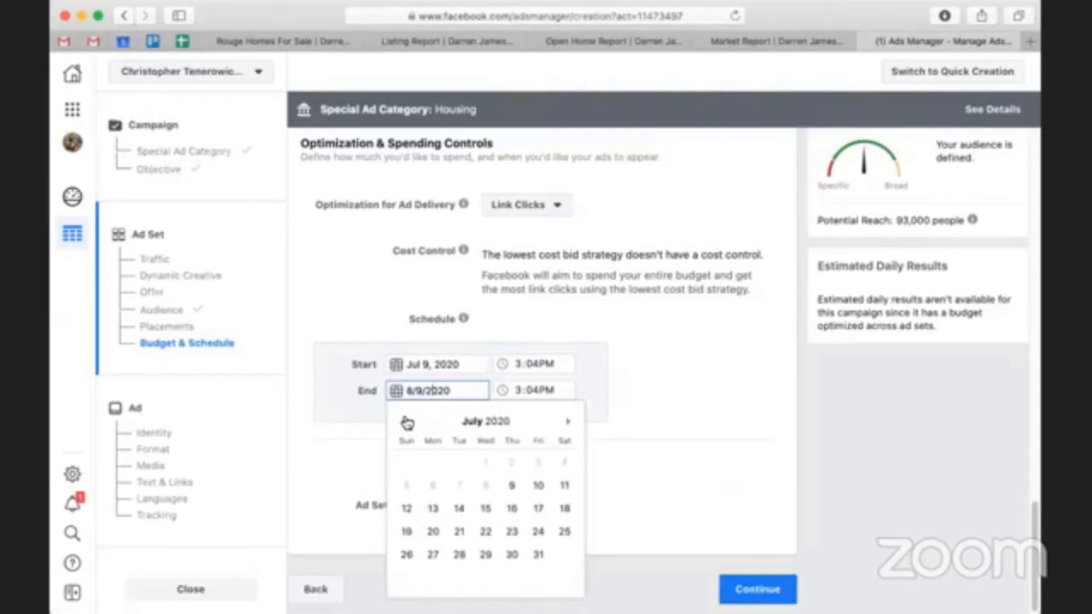
left_click(410, 507)
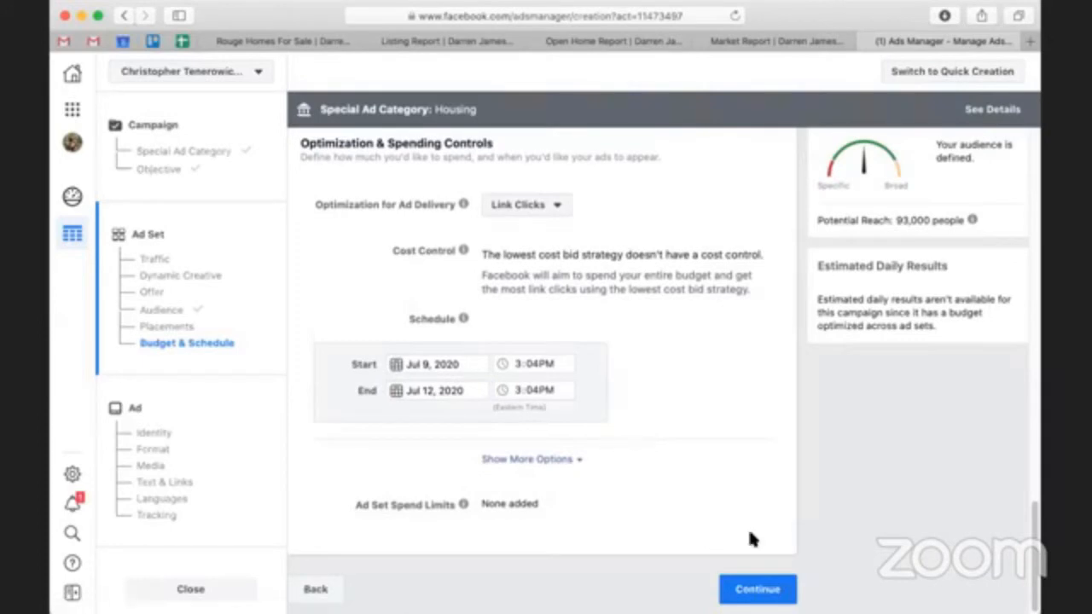
Step: Check the explanation of the ad set spend limits and continue to the ad's Identity and Format settings
mouse_move(462, 506)
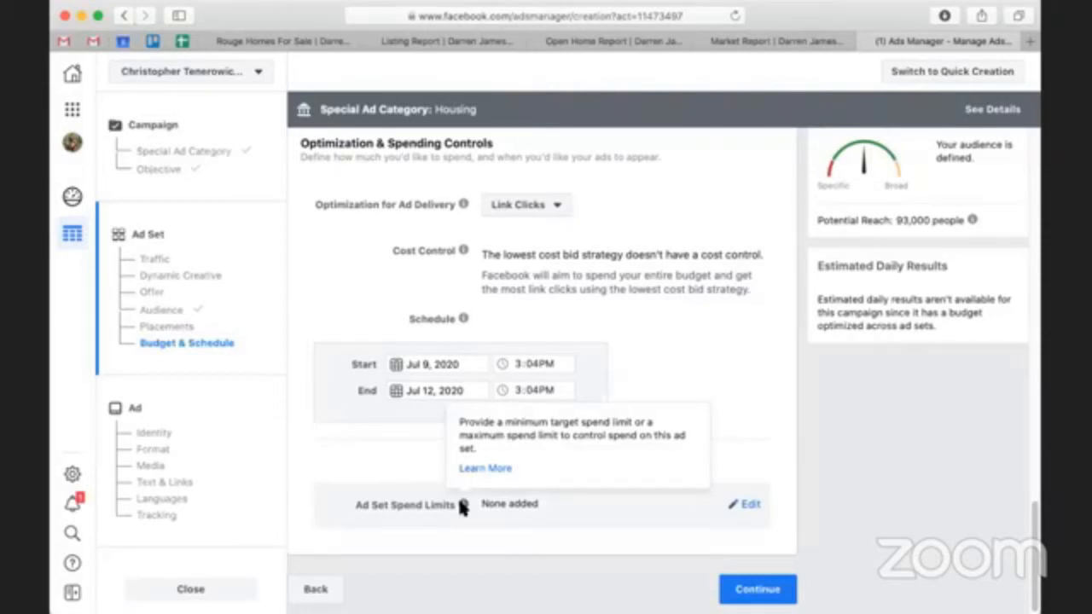
left_click(756, 588)
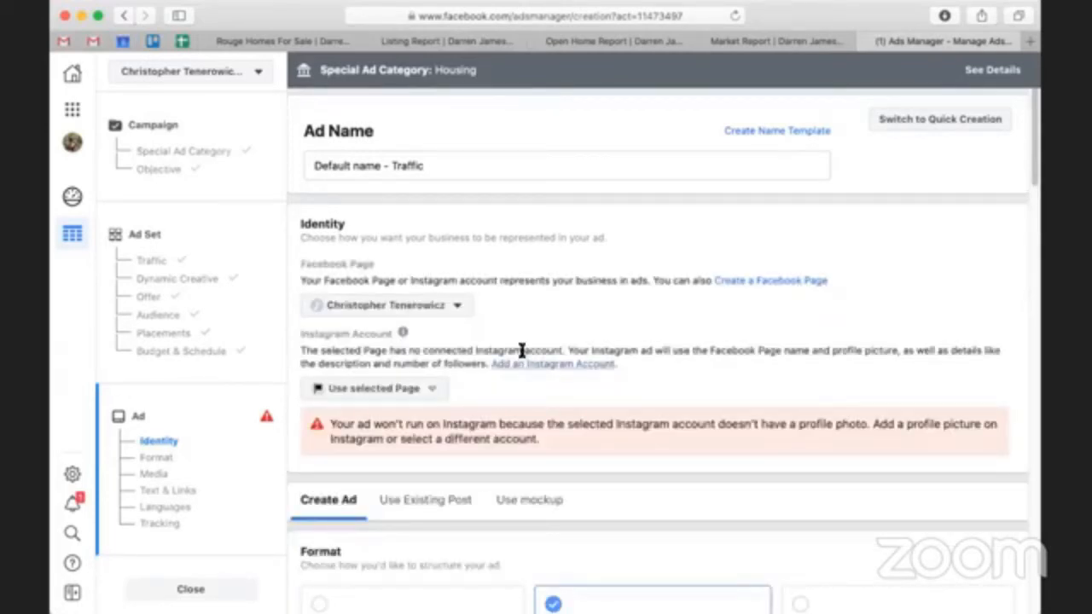
scroll(522, 349, "down", 1)
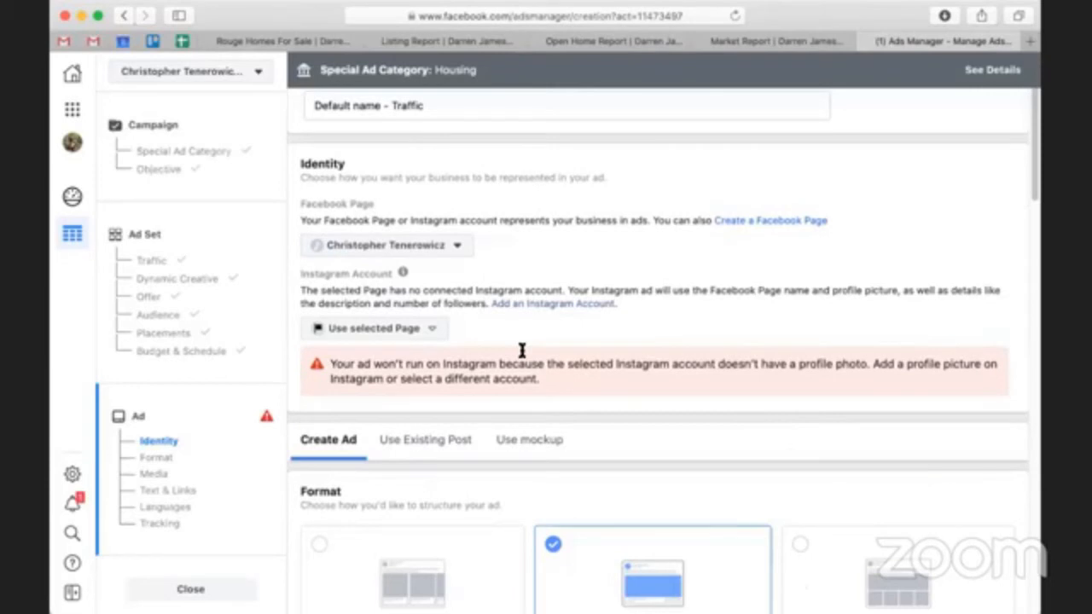
Step: Select Carousel as the ad format
scroll(522, 350, "down", 1)
scroll(522, 349, "down", 1)
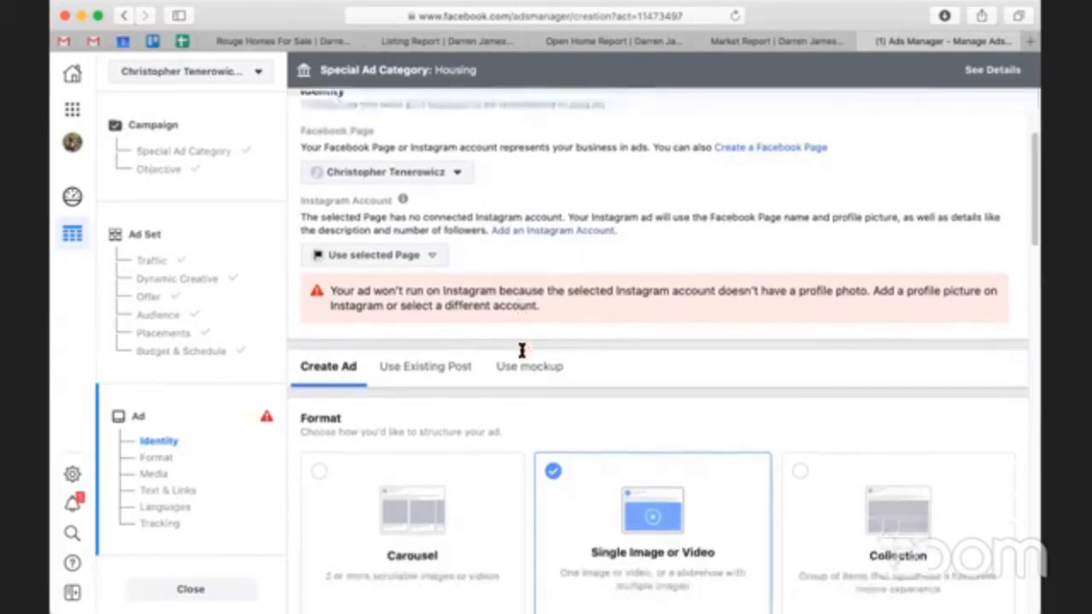
scroll(522, 350, "down", 1)
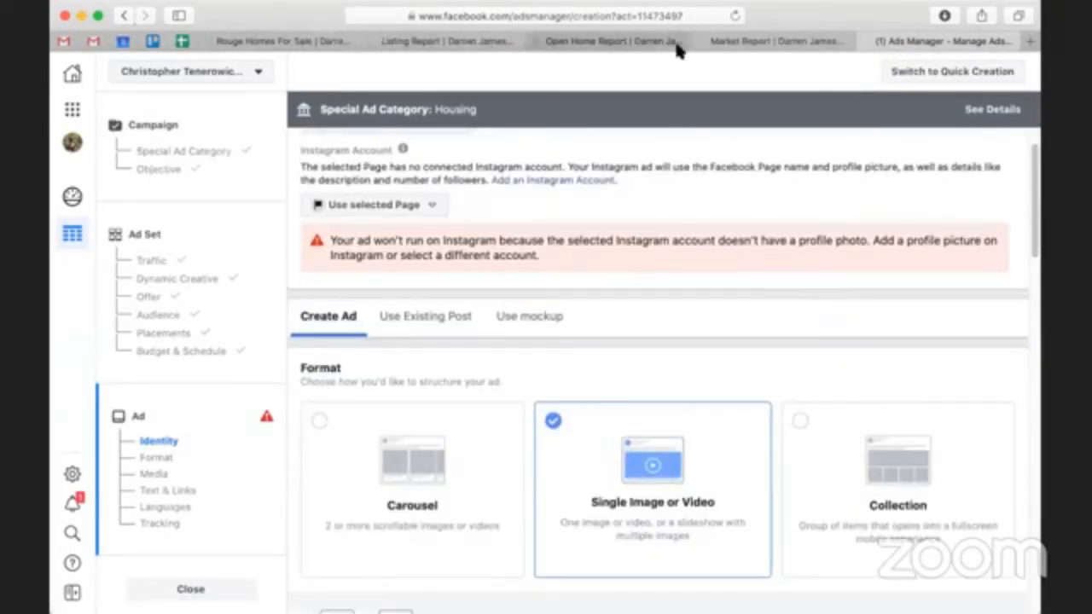
scroll(741, 316, "down", 2)
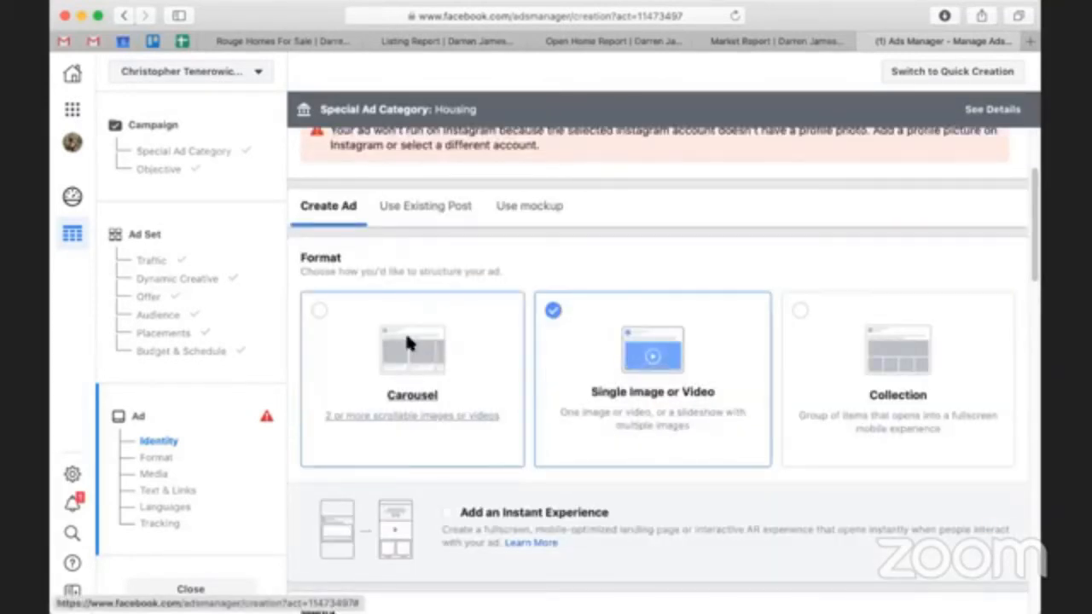
left_click(318, 312)
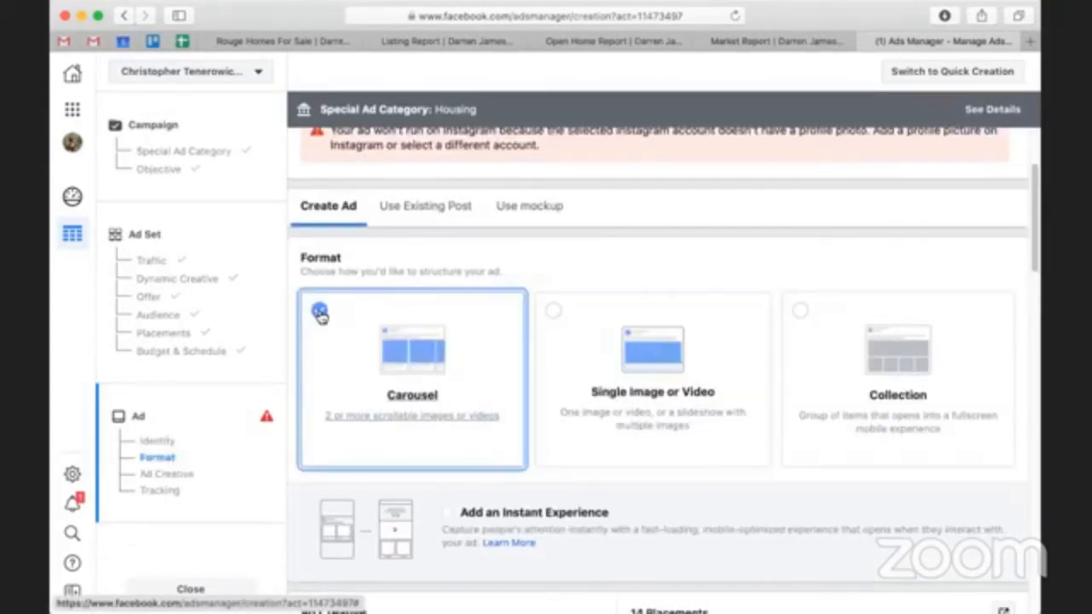
Step: Add a fourth card to the carousel in the Ad Creative section
scroll(319, 314, "down", 2)
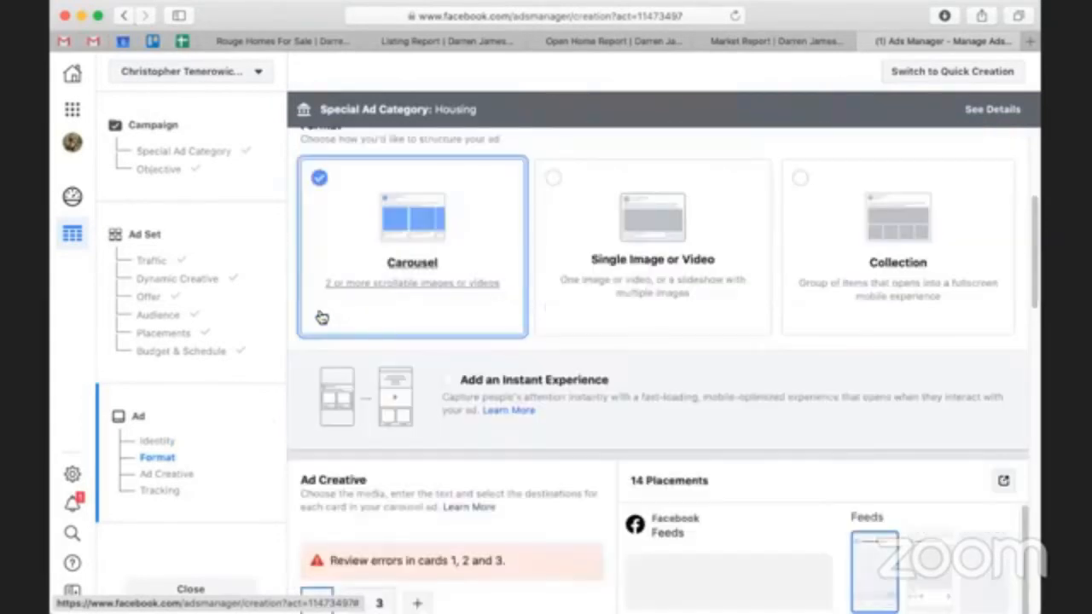
scroll(317, 315, "down", 2)
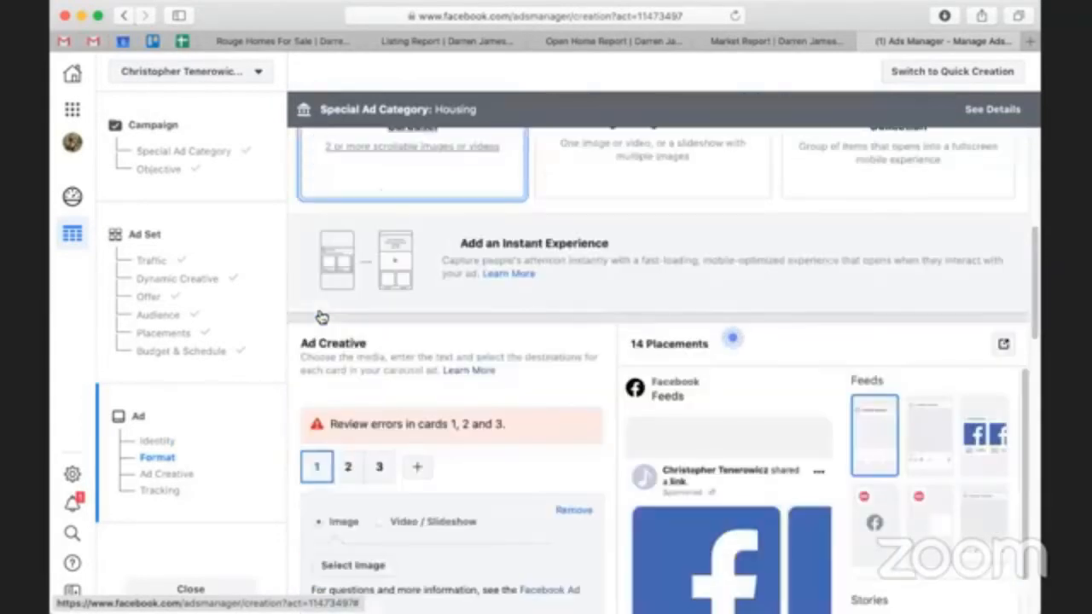
scroll(316, 315, "down", 2)
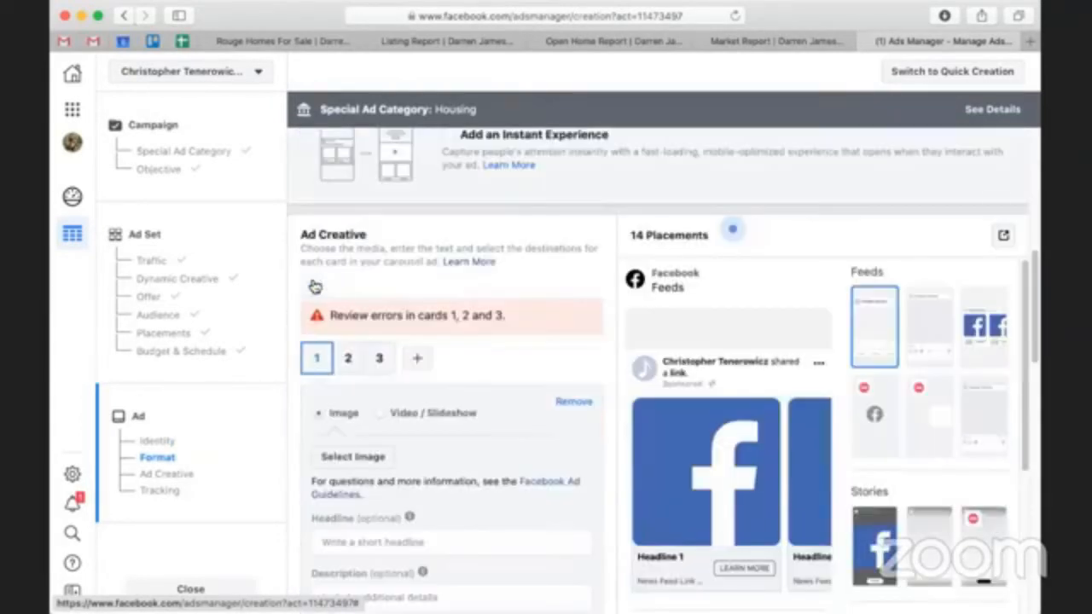
left_click(426, 367)
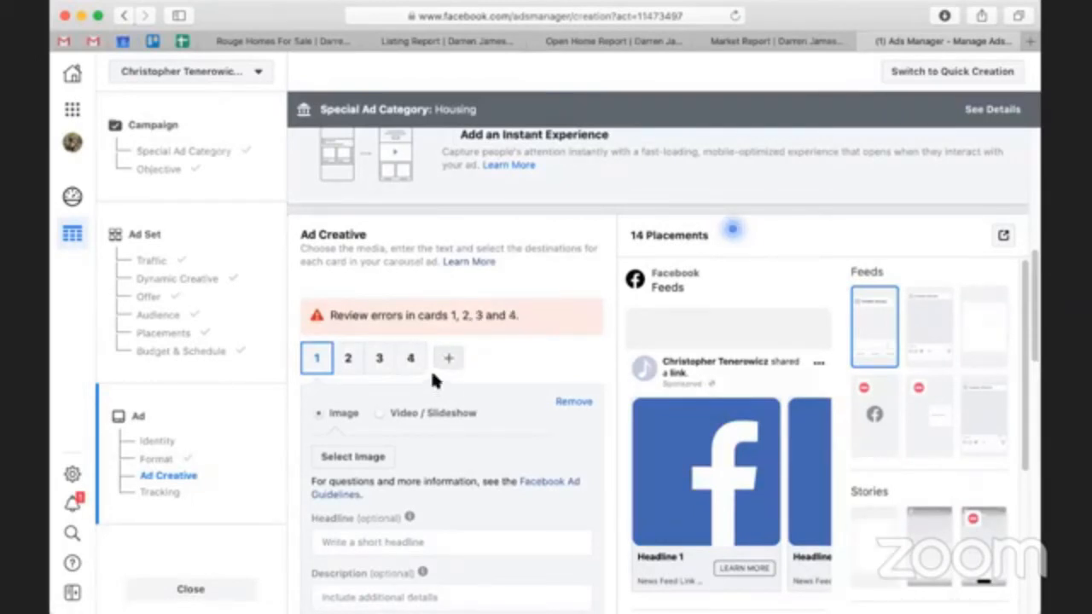
Step: Review the Baton Rouge homes-for-sale, recently sold, open home and market report pages, and return to the ad creation page
scroll(431, 372, "down", 1)
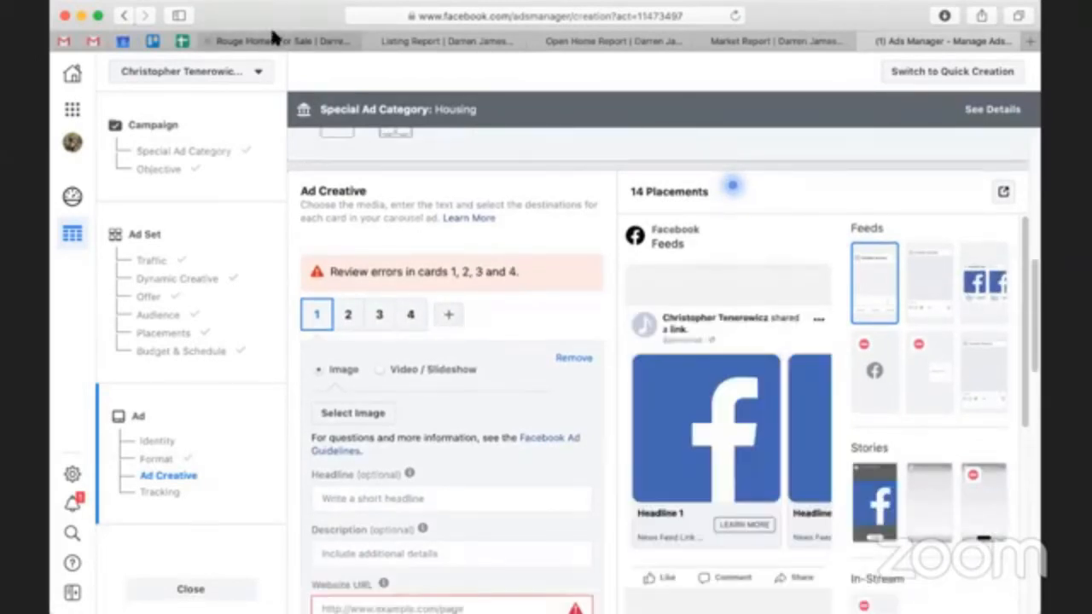
left_click(304, 44)
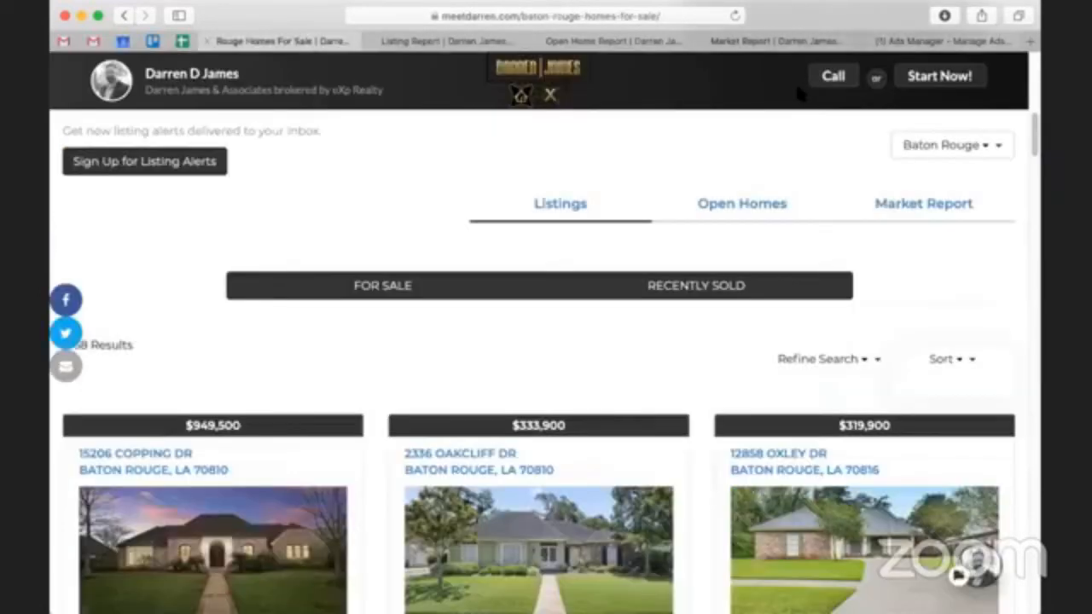
left_click(442, 42)
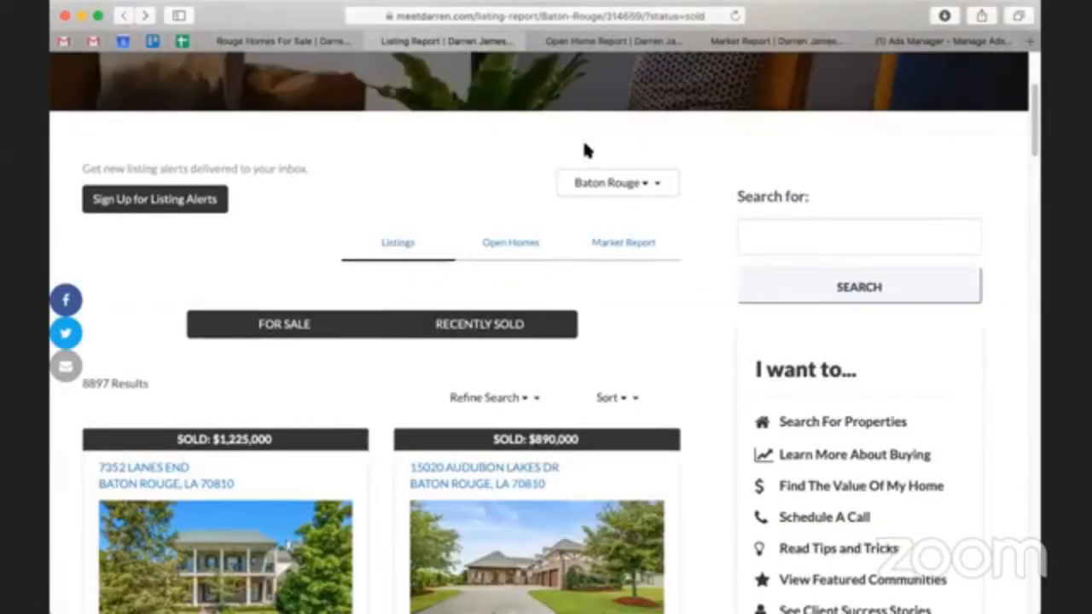
left_click(629, 43)
scroll(558, 205, "down", 3)
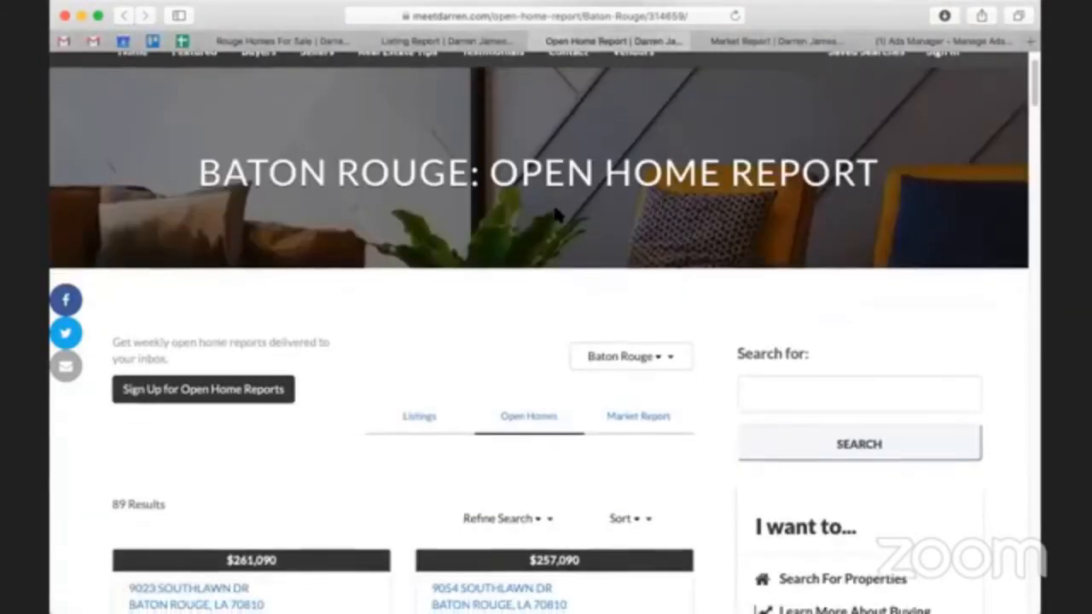
left_click(741, 50)
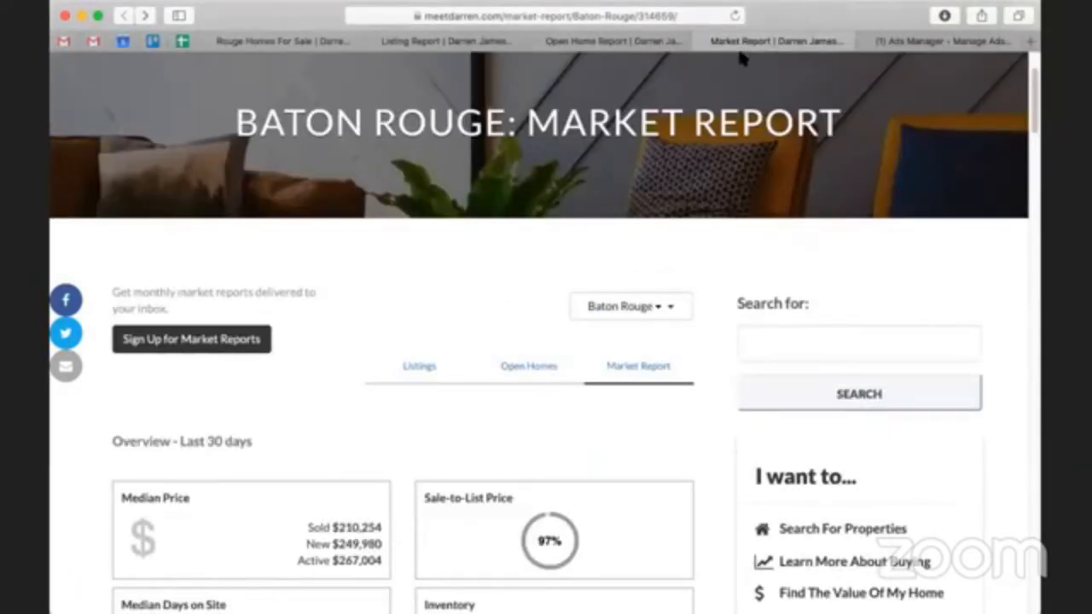
left_click(966, 45)
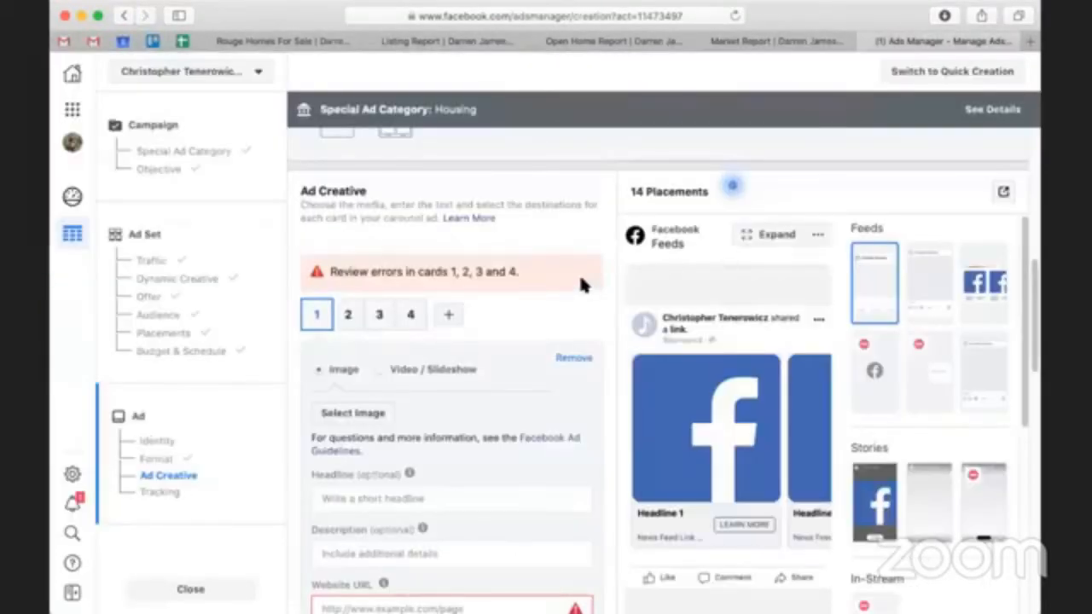
Step: Try "Check out my exclusive" as the headline of carousel card 1
scroll(539, 292, "down", 5)
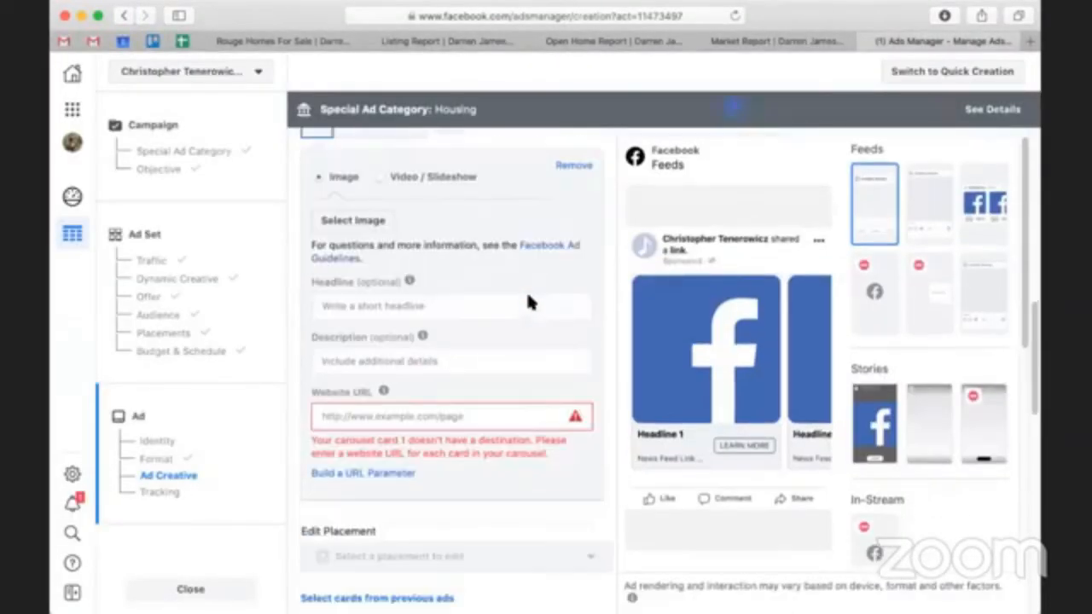
left_click(409, 305)
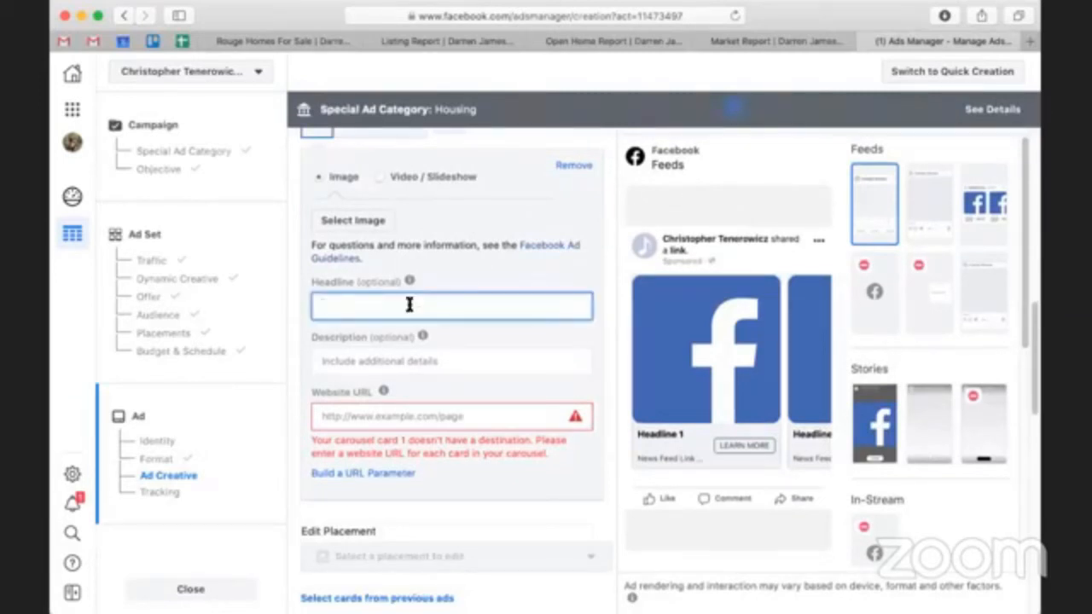
scroll(410, 304, "up", 1)
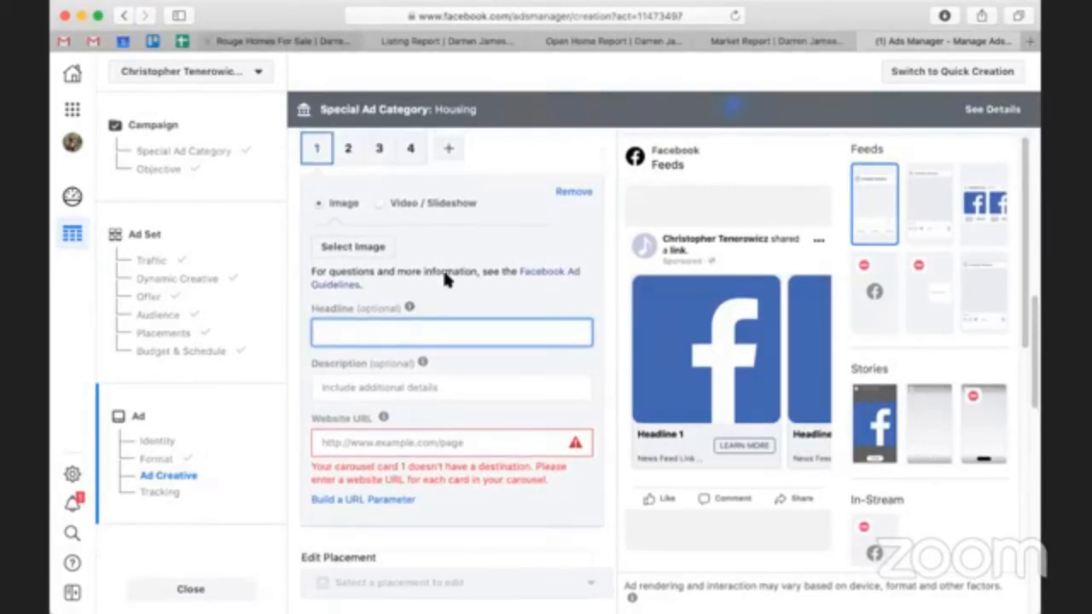
type("Rel")
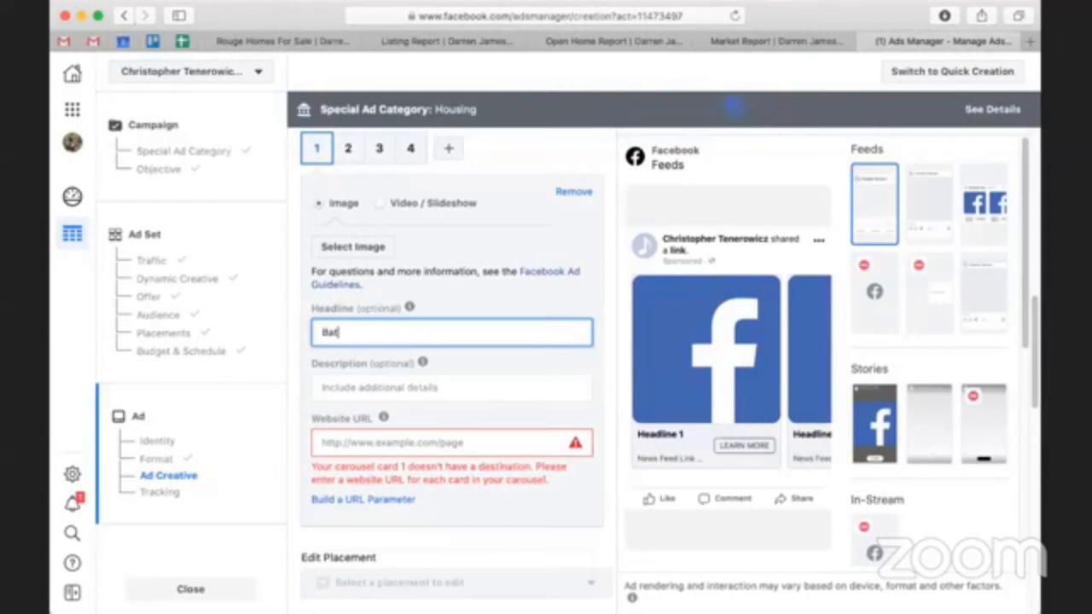
key("BackSpace")
key("BackSpace")
key("BackSpace")
type("Check out my exclusiv")
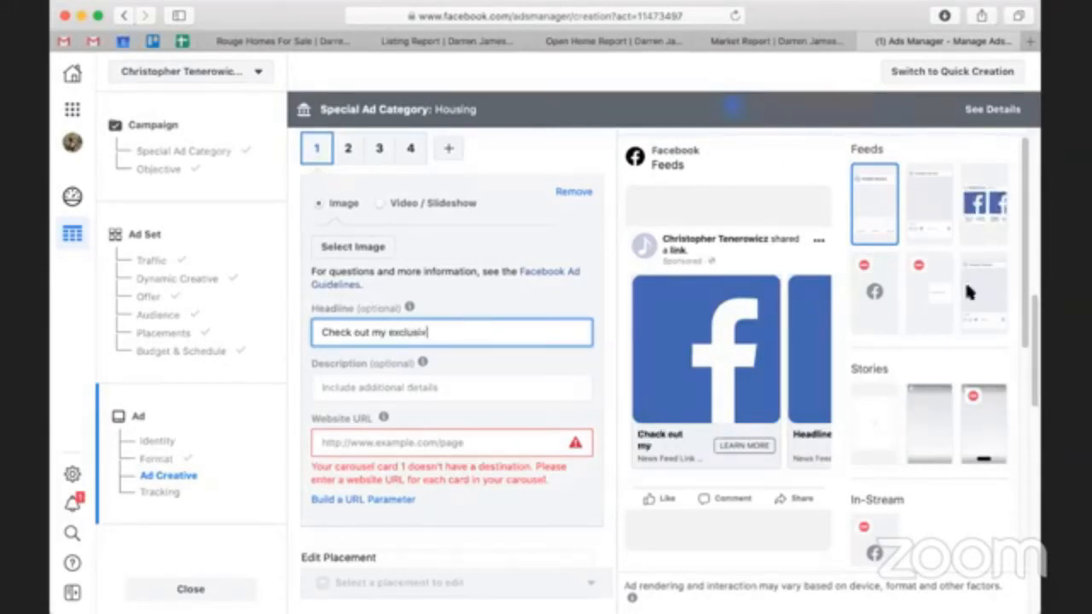
type("e")
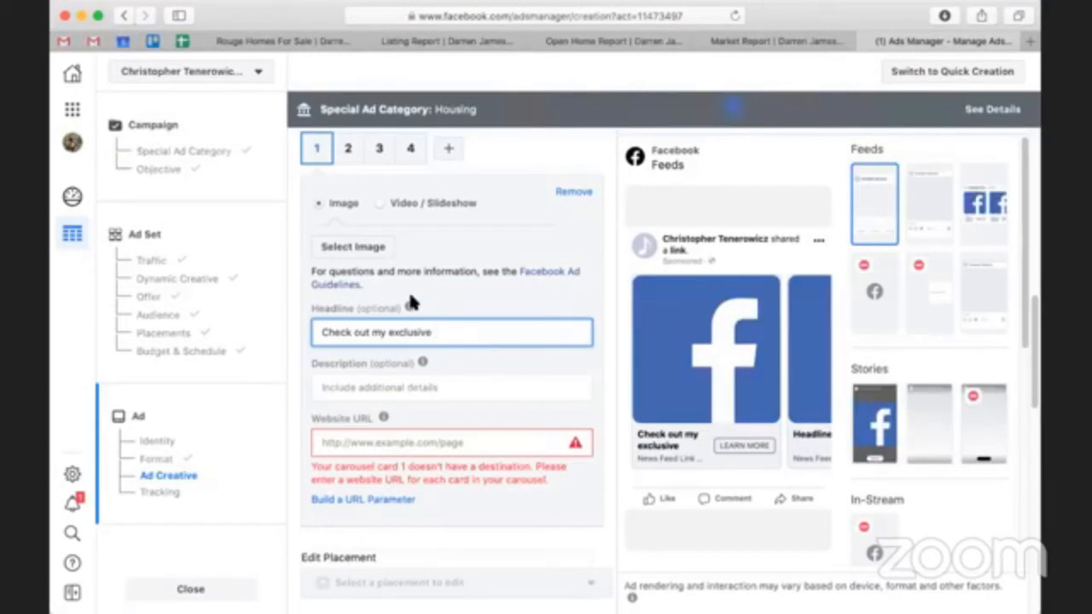
Step: Set the headline of carousel card 1 to "Baton Route Homes for Sale!" and leave its description empty
triple_click(414, 331)
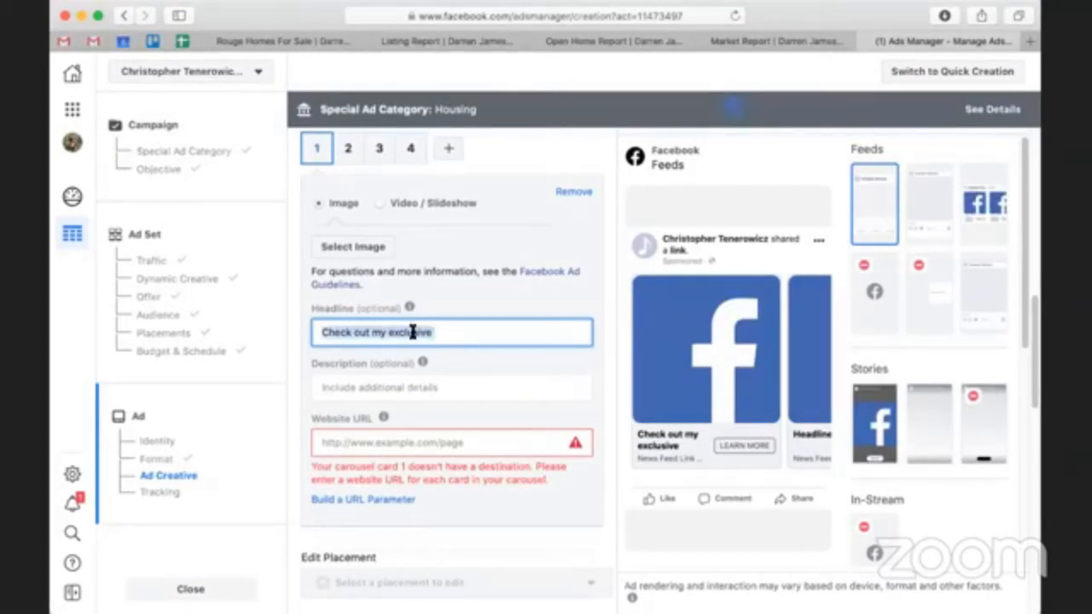
type("Baton Route")
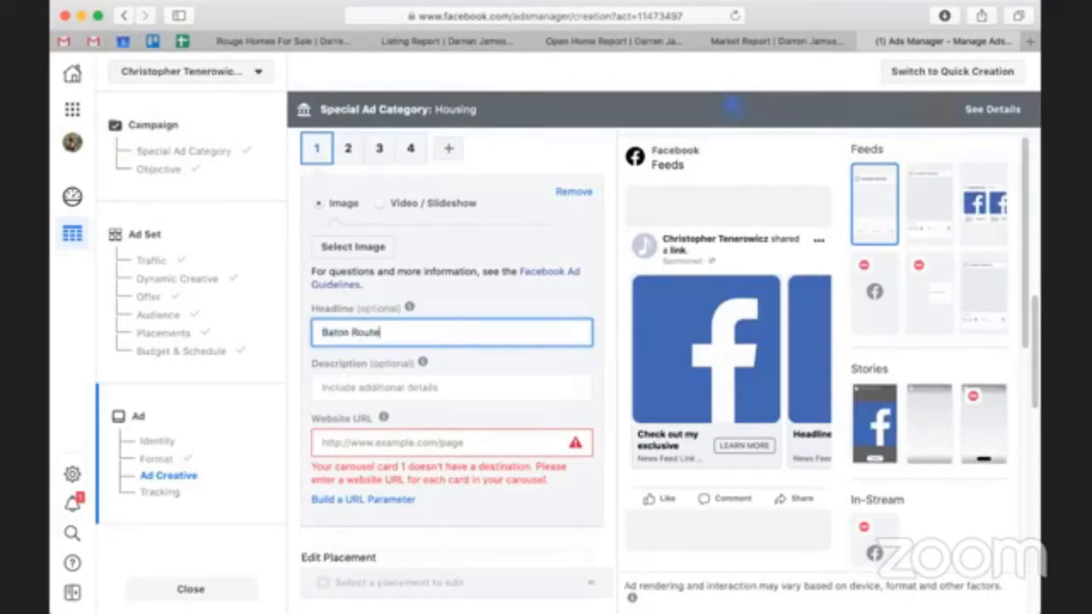
type(" Homes for Sale")
key("BackSpace")
key("BackSpace")
key("BackSpace")
type("ale!")
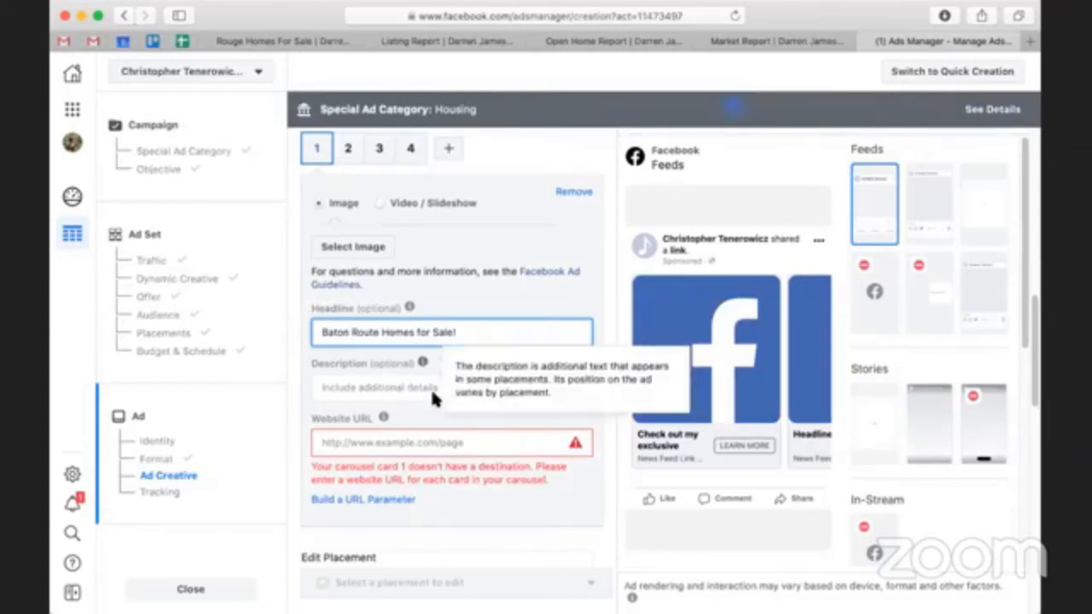
key("Tab")
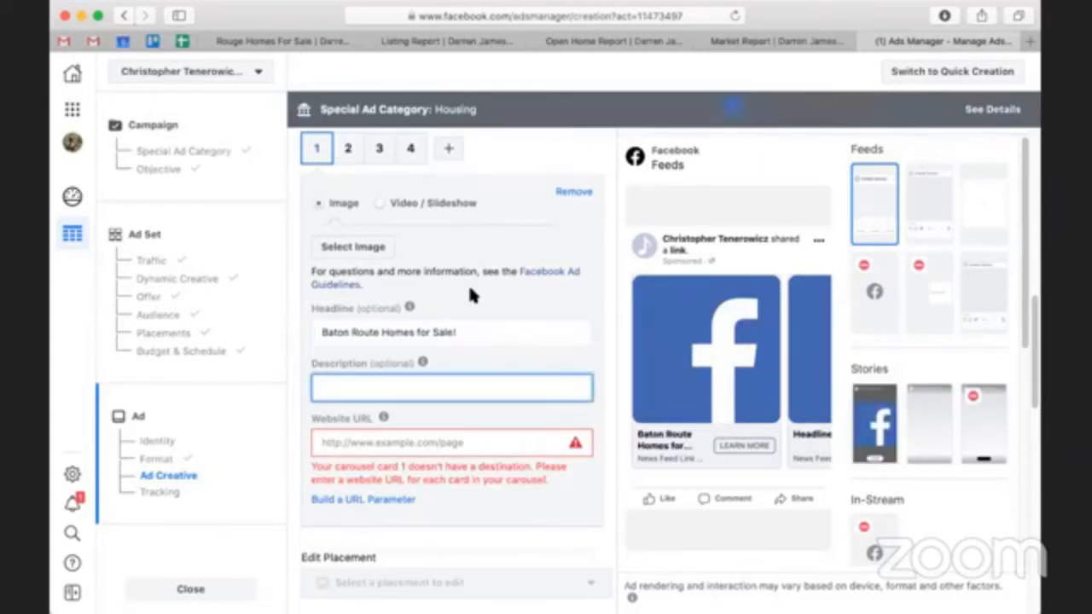
left_click(458, 294)
scroll(456, 294, "down", 1)
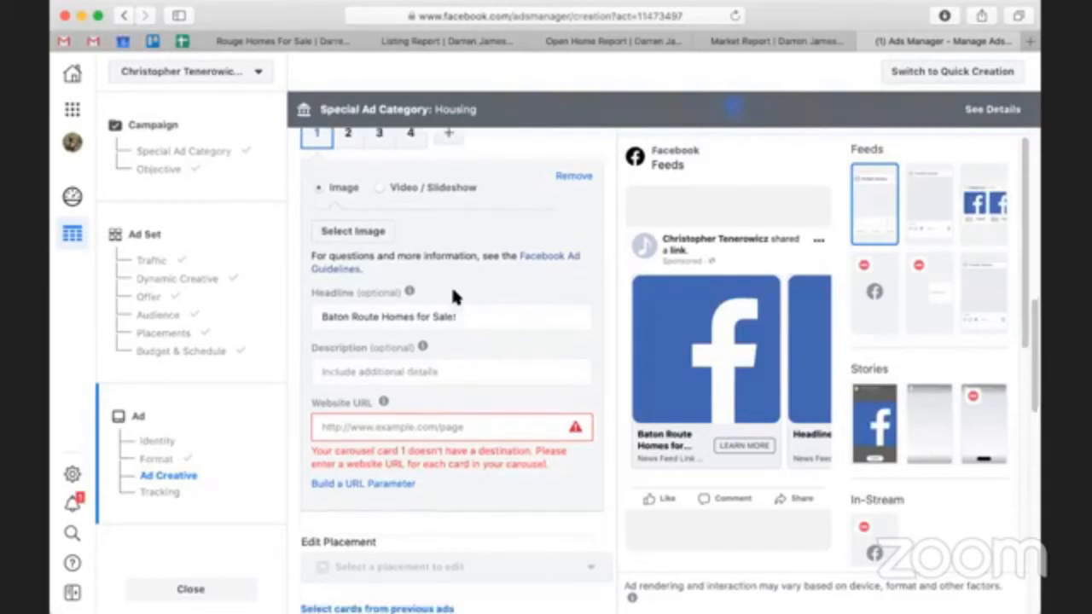
Step: Append #lock to the Baton Rouge homes-for-sale page's web address, reload it and examine the locked page's heading
left_click(275, 42)
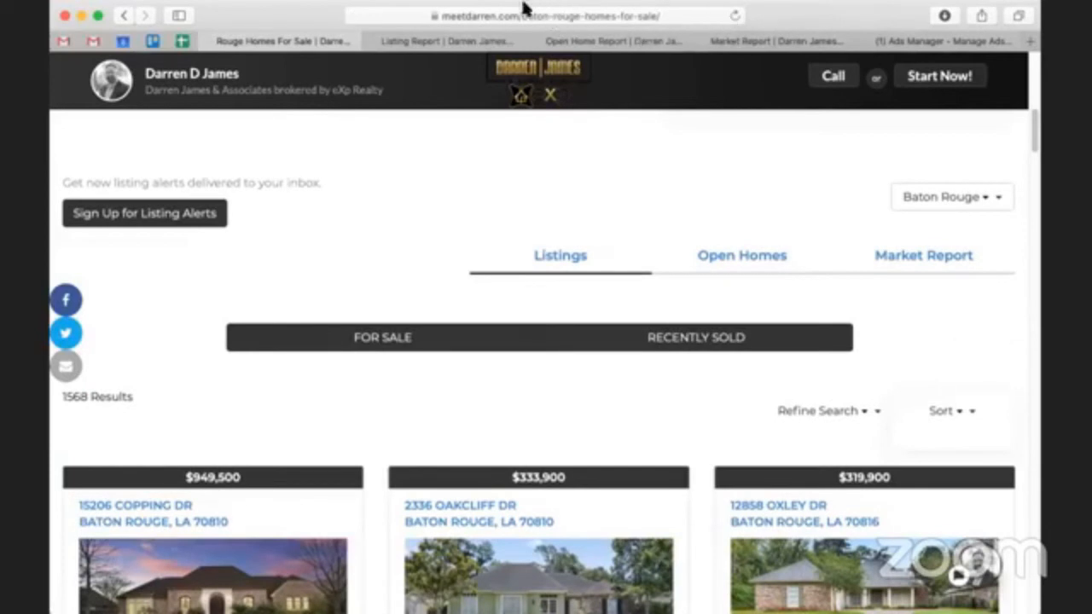
left_click(666, 14)
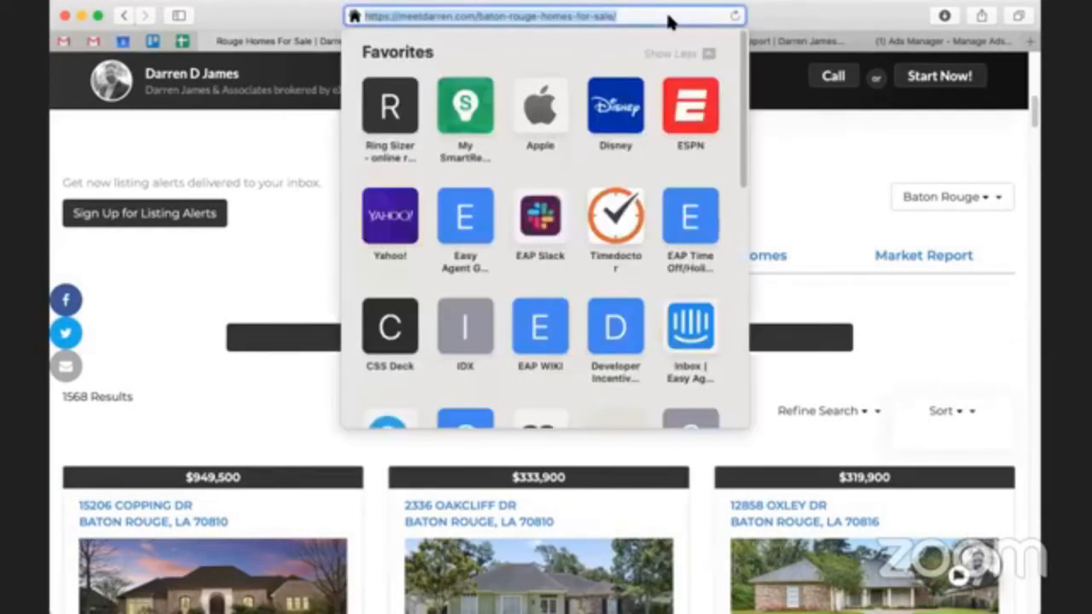
left_click(915, 44)
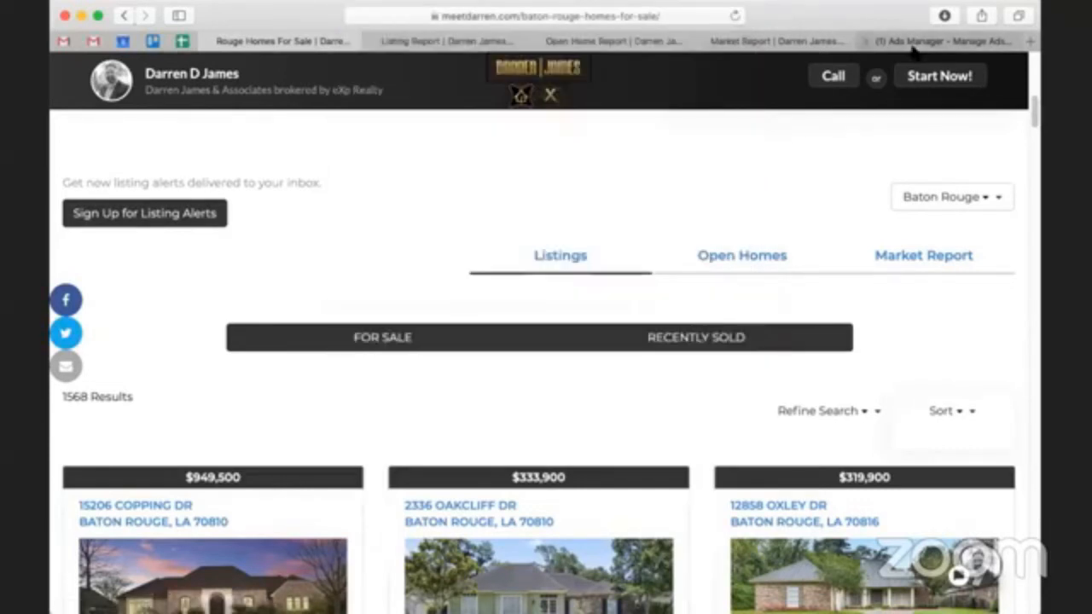
left_click(620, 15)
left_click(621, 15)
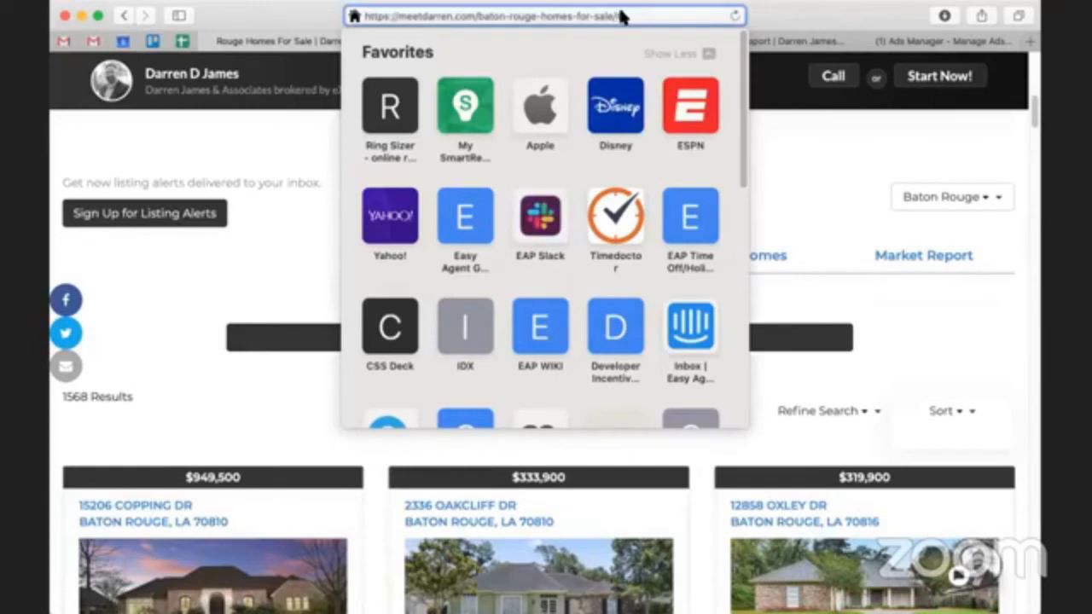
type("#lock")
key("Return")
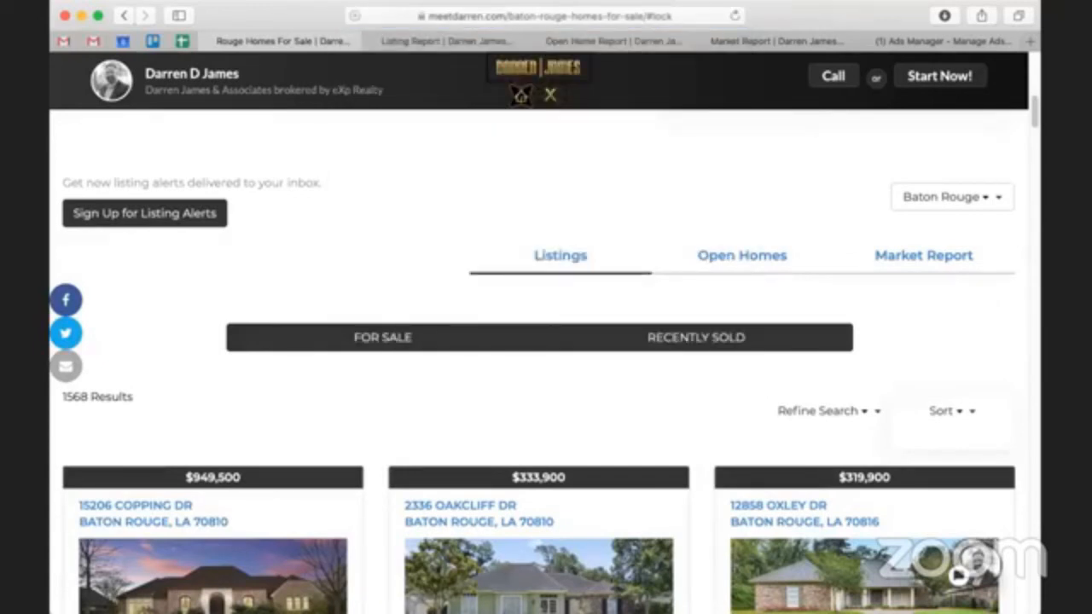
left_click(735, 16)
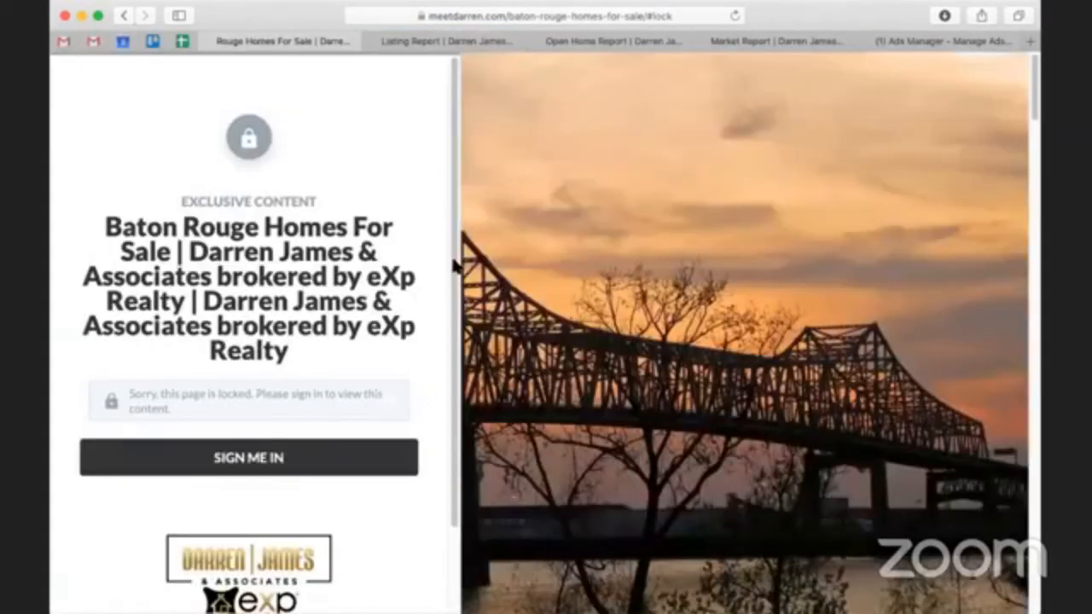
scroll(438, 267, "down", 3)
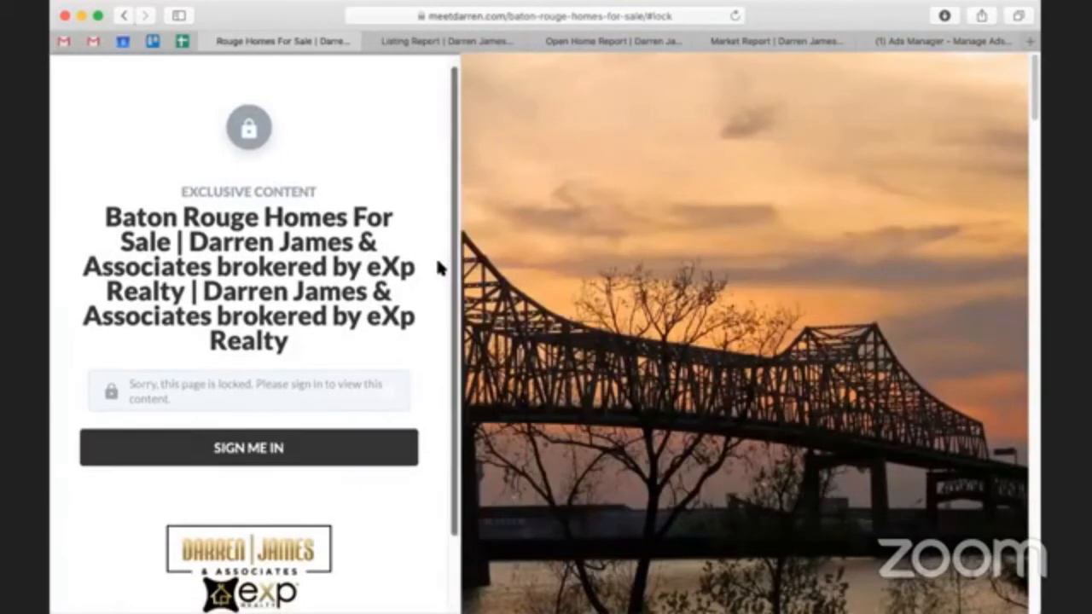
scroll(438, 267, "up", 3)
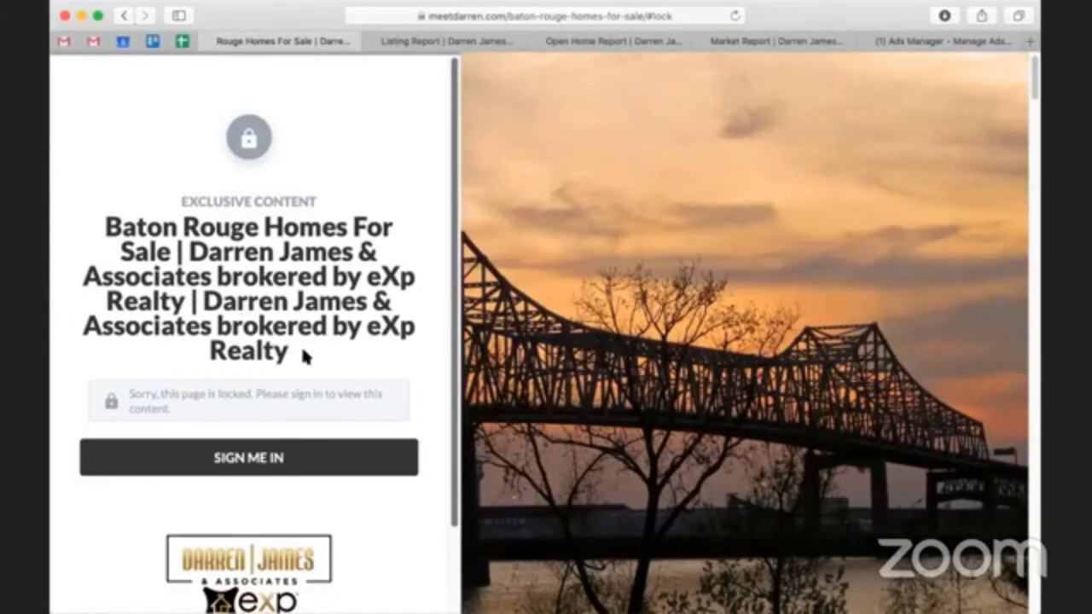
left_click_drag(290, 349, 188, 247)
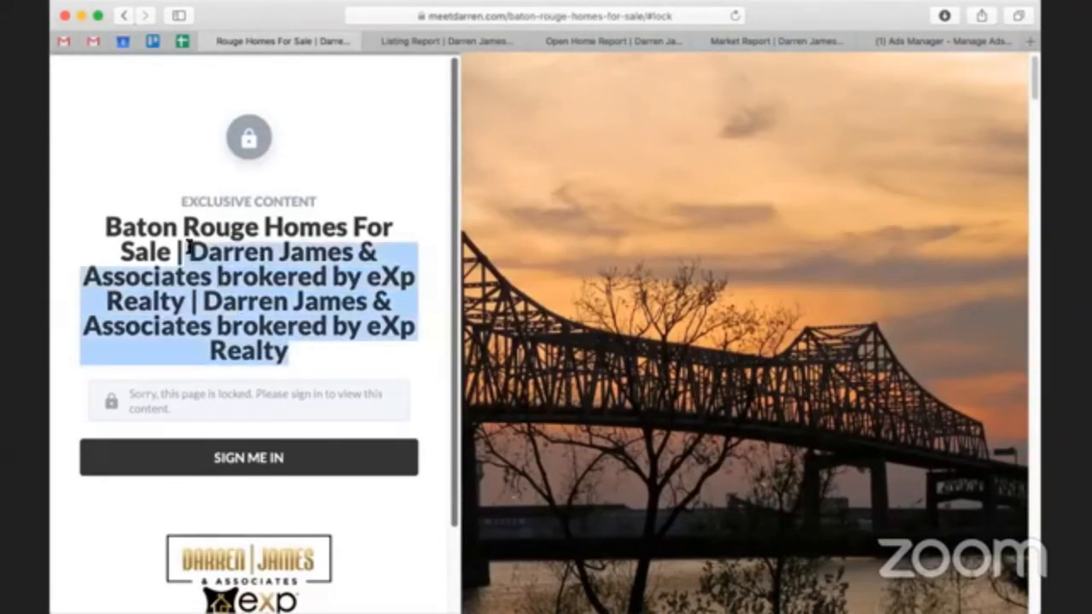
left_click(189, 246)
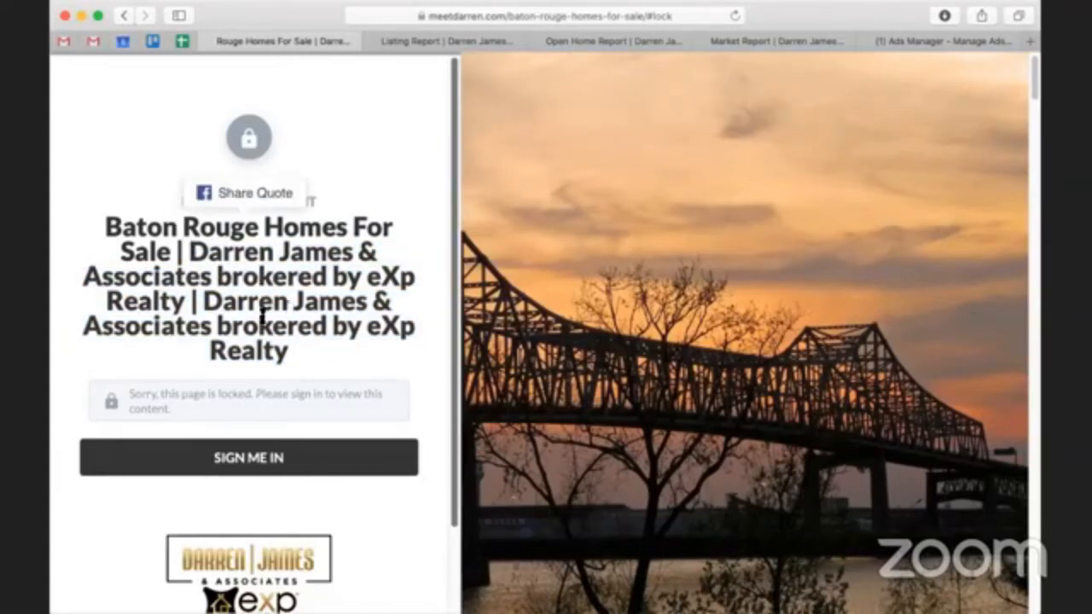
left_click(403, 525)
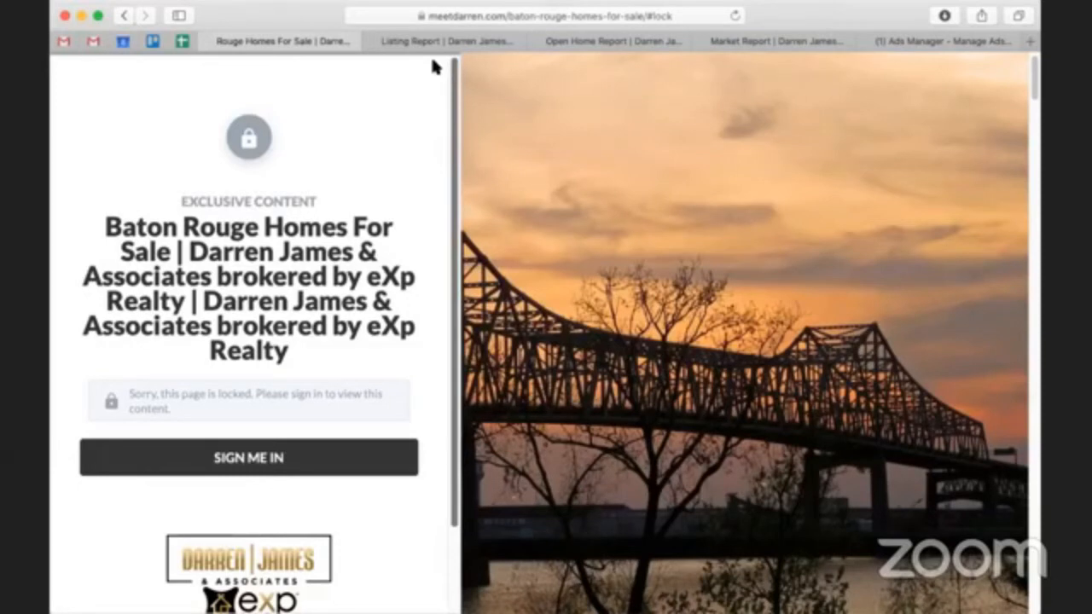
left_click(584, 16)
key("super+c")
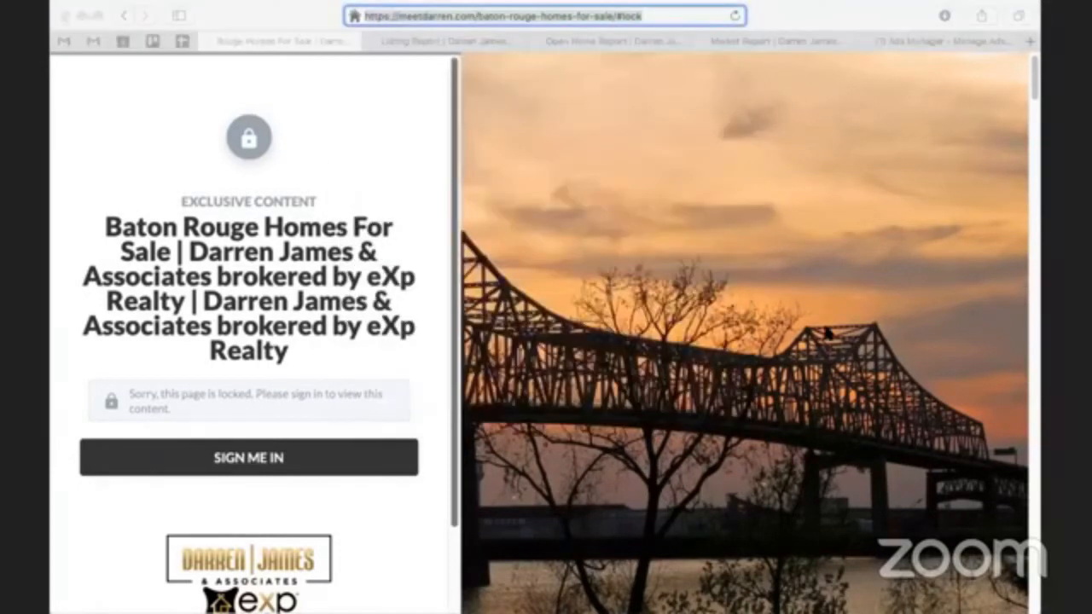
left_click(937, 43)
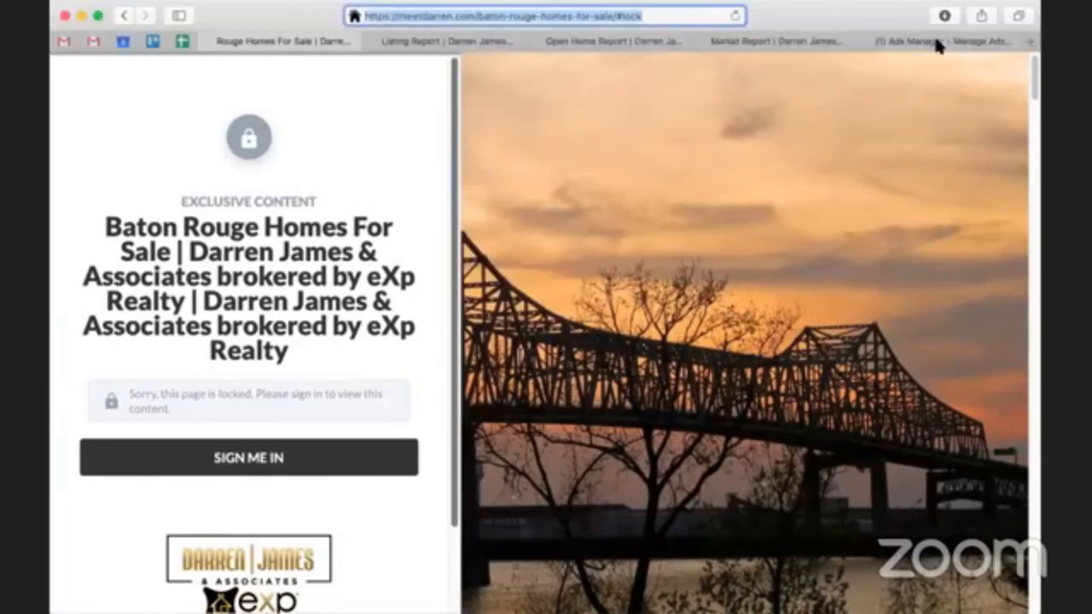
left_click(936, 43)
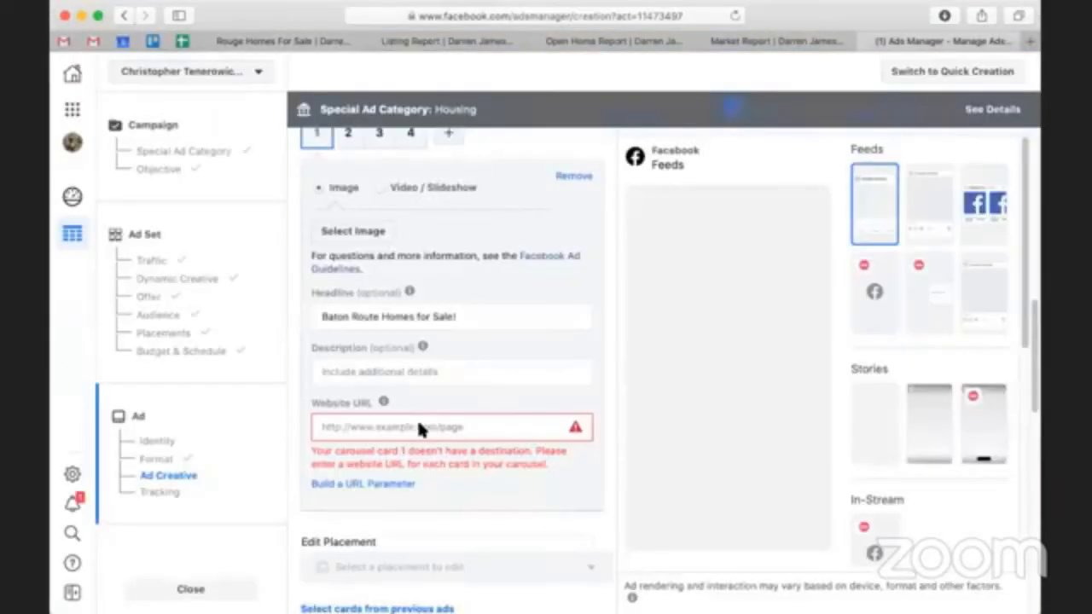
left_click(419, 427)
key("super+v")
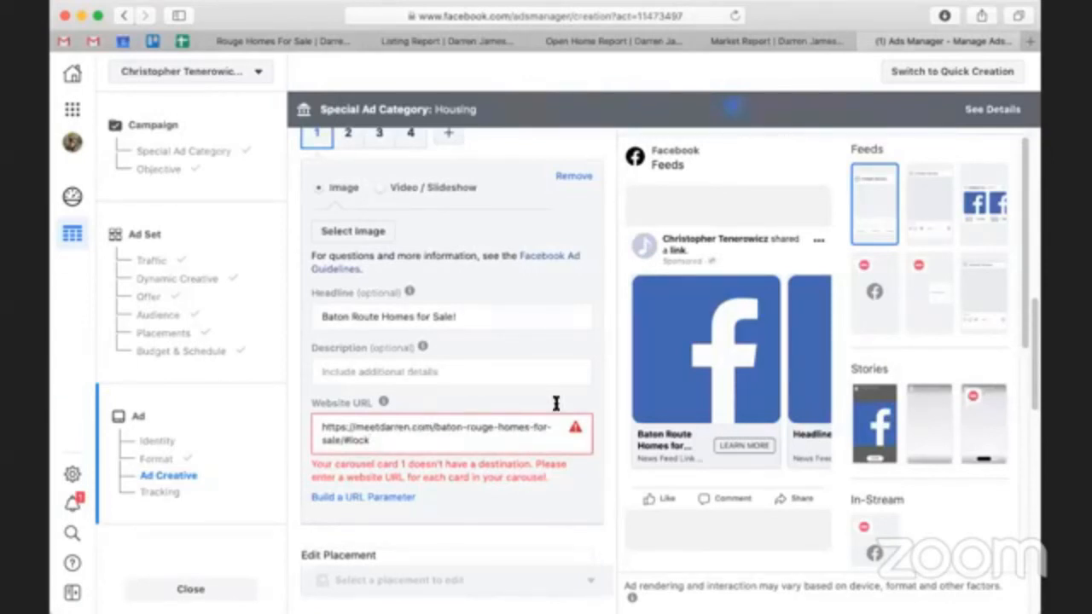
left_click(608, 391)
Step: Open carousel card 2 for editing, and load the recently sold listing report page with /#lock appended to its web address
scroll(608, 391, "down", 1)
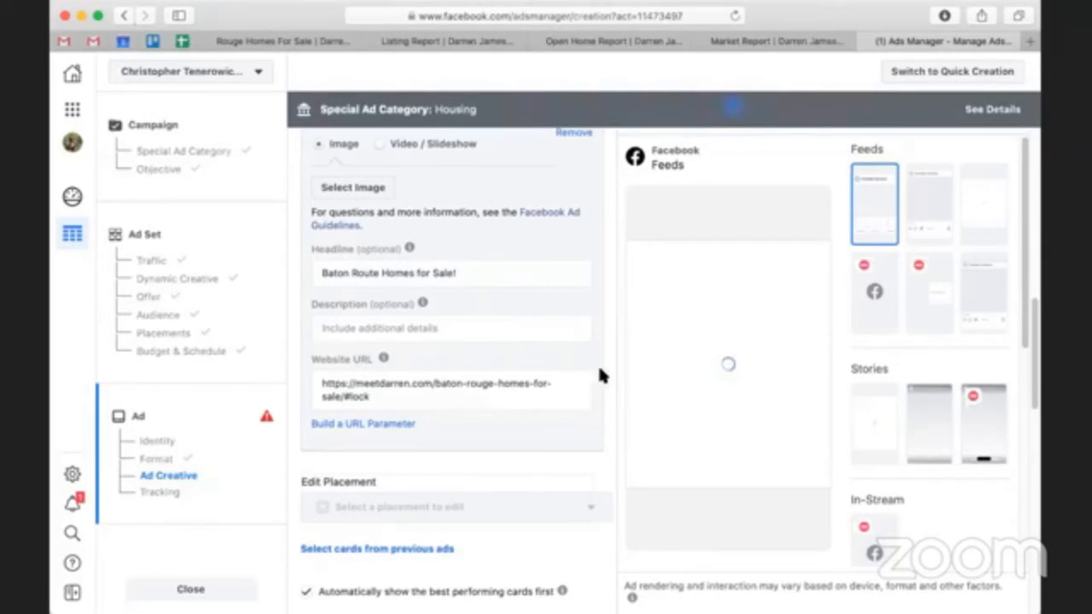
scroll(599, 370, "down", 1)
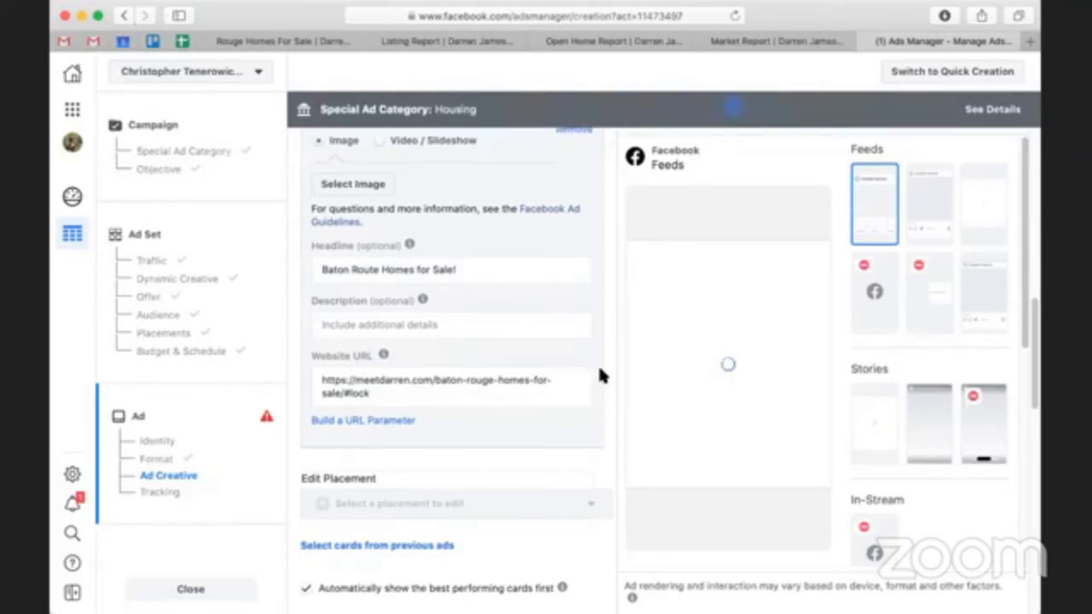
scroll(599, 370, "up", 1)
scroll(599, 373, "up", 2)
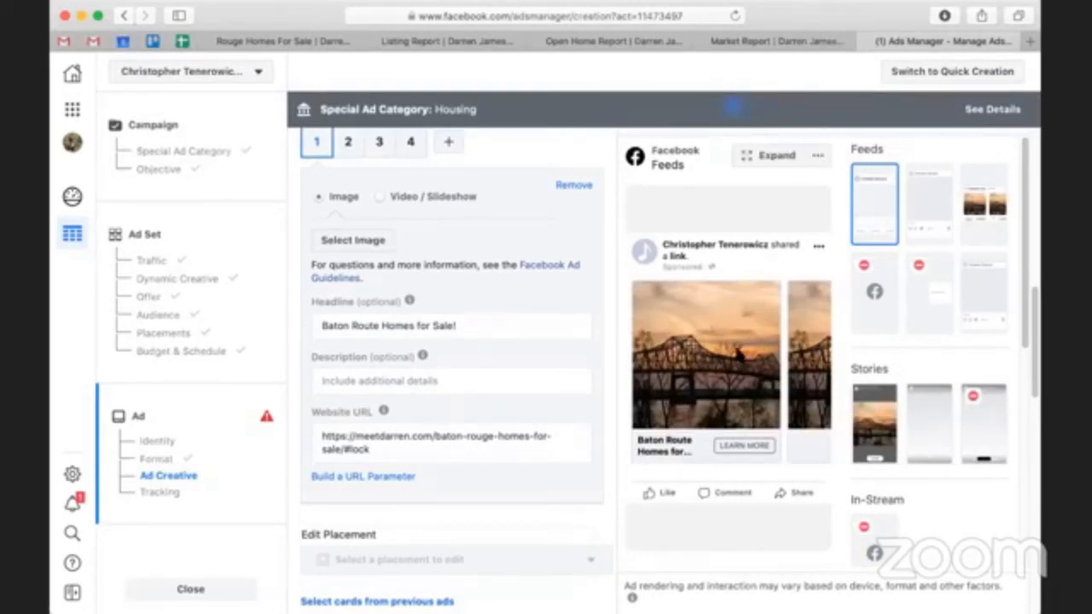
left_click(349, 145)
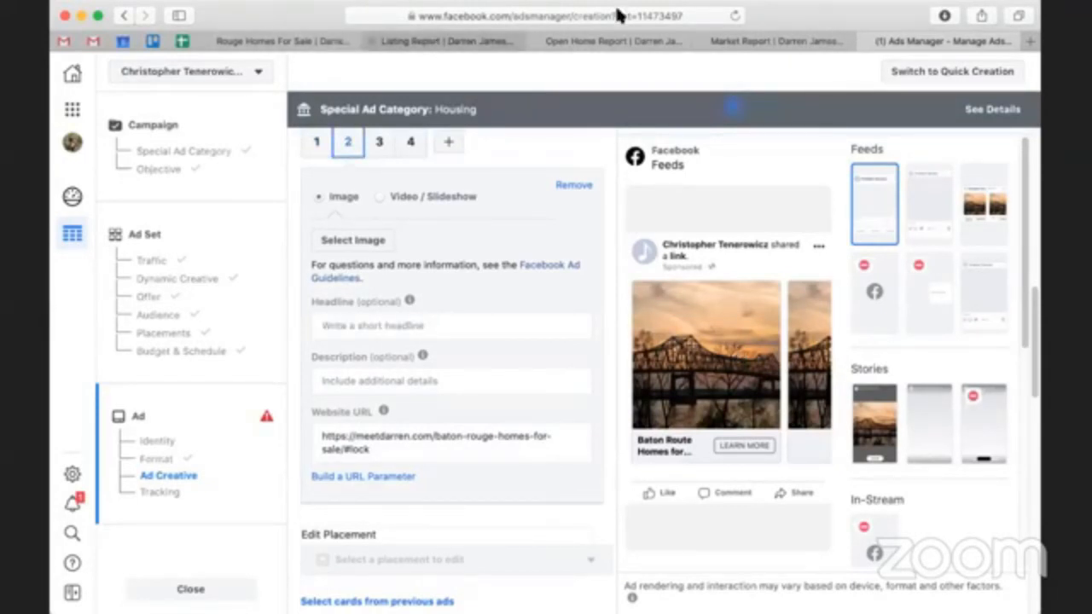
key("super+2")
left_click(704, 15)
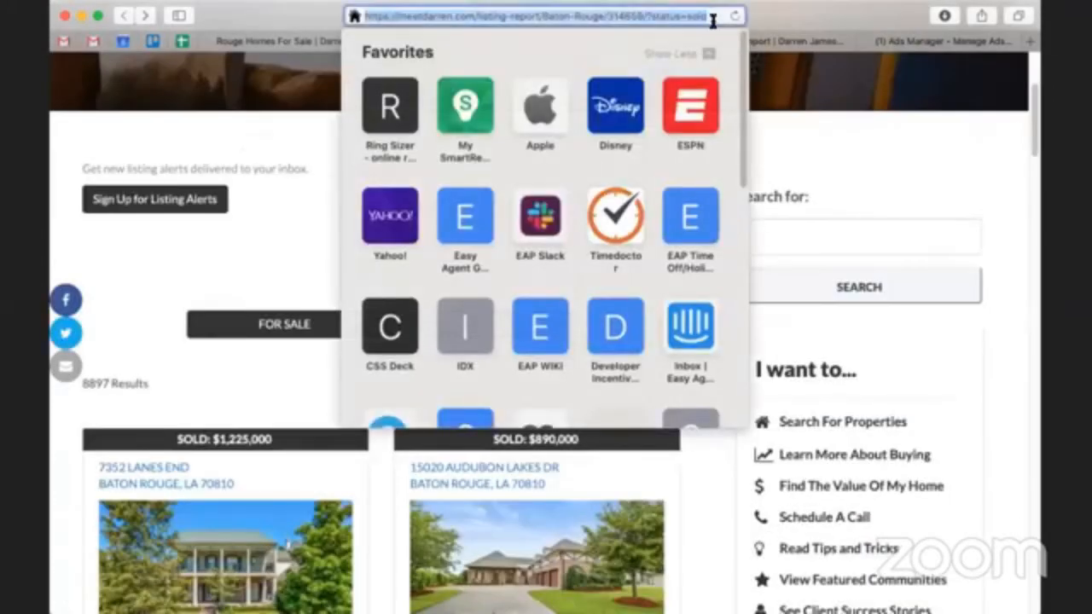
left_click(712, 19)
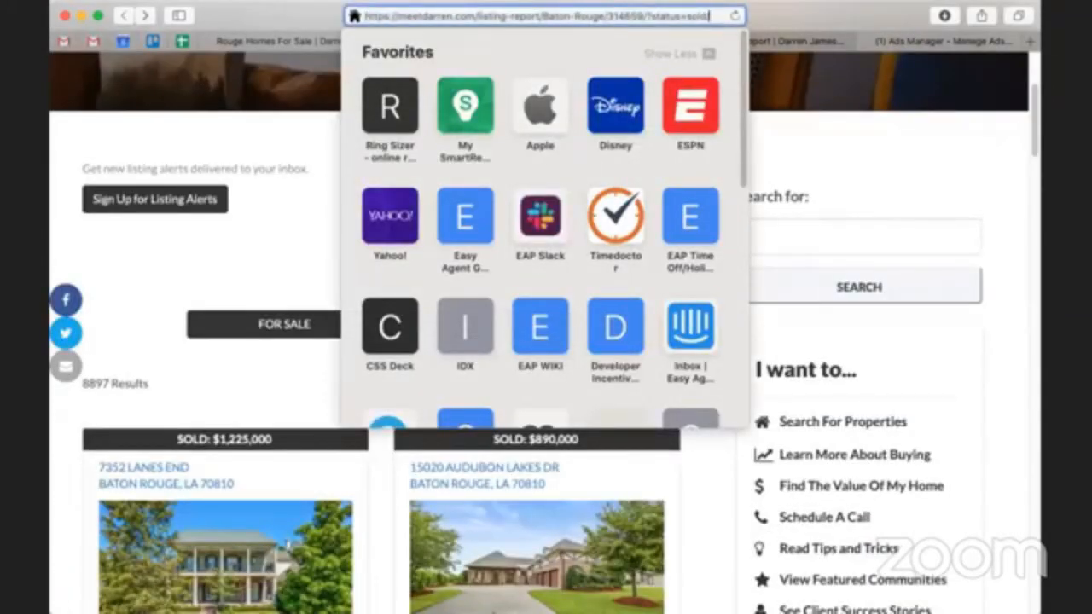
type("/#")
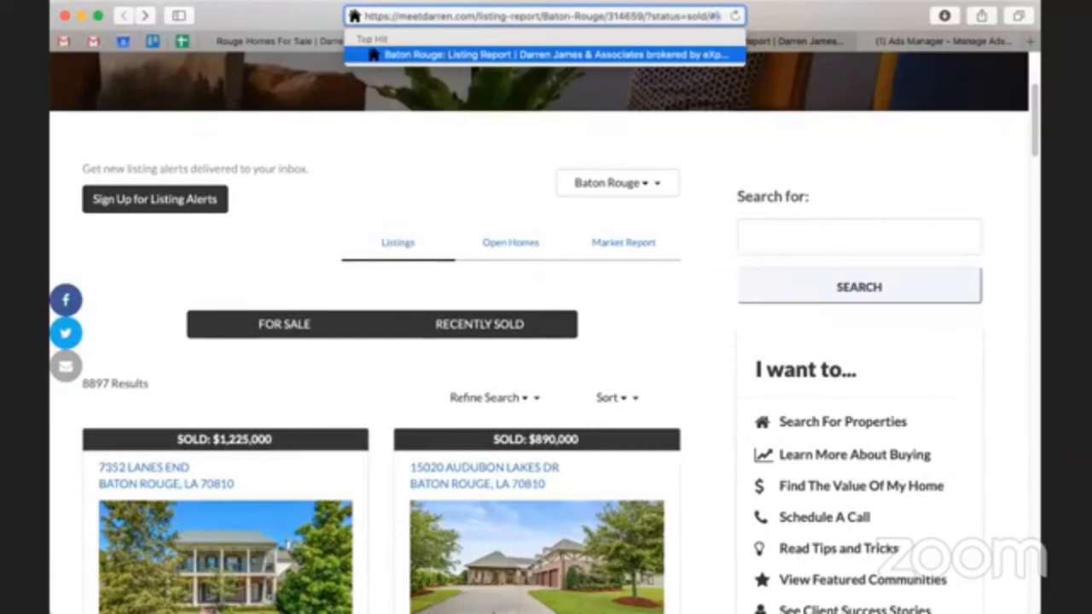
key("Return")
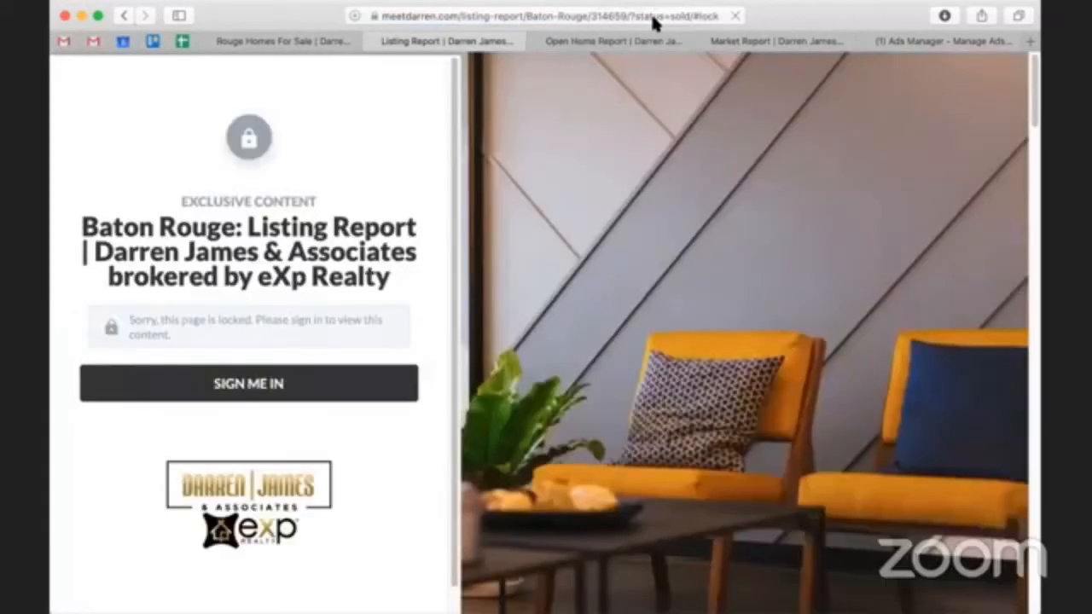
Step: Copy the locked listing report page's web address and return to the ad creation page
left_click(653, 16)
key("super+c")
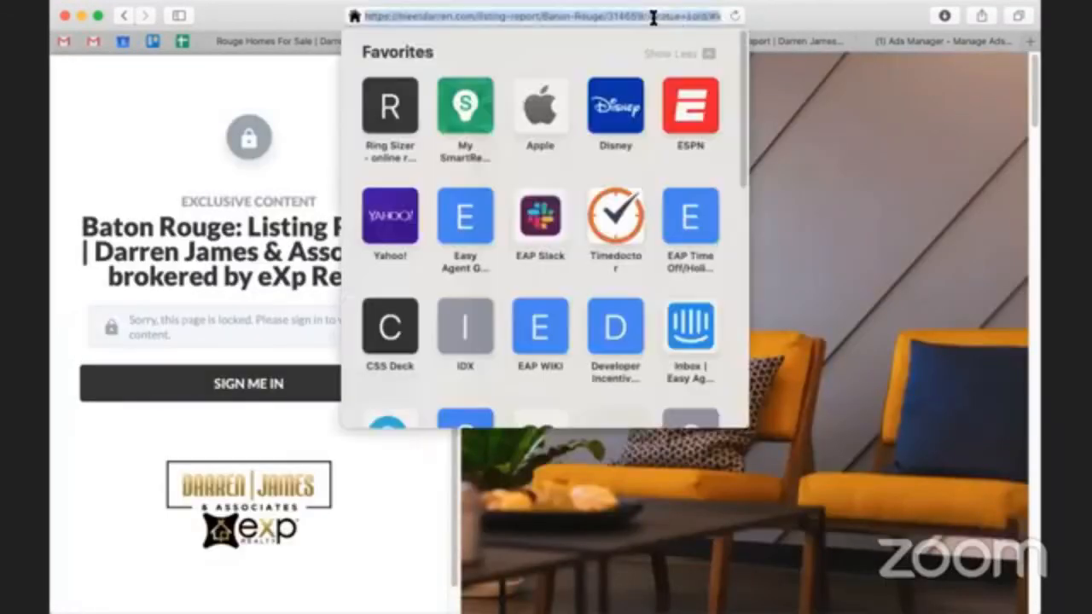
left_click(808, 5)
left_click(938, 40)
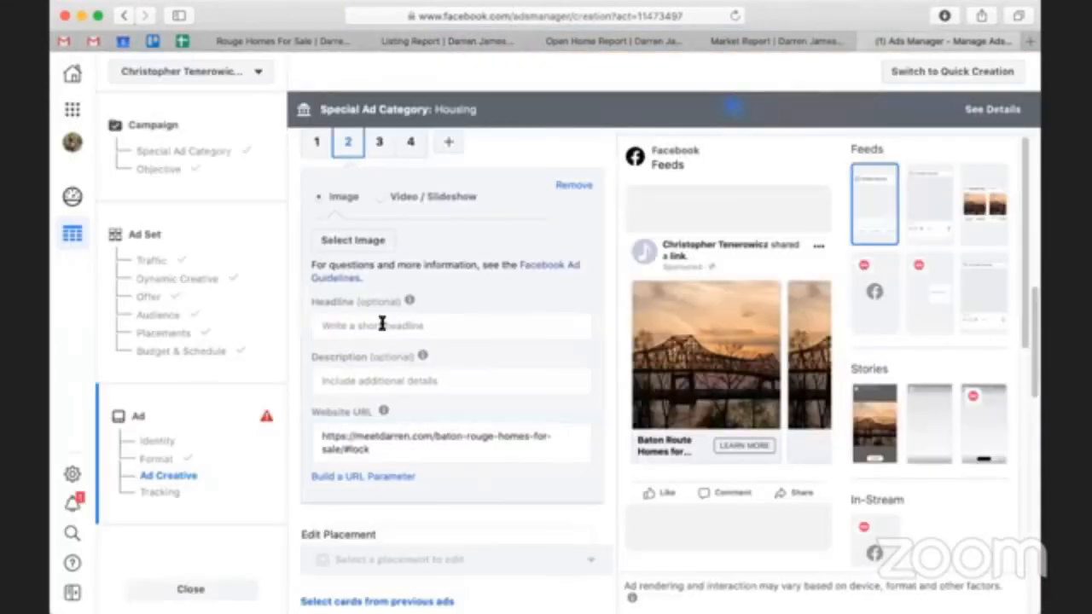
left_click(381, 324)
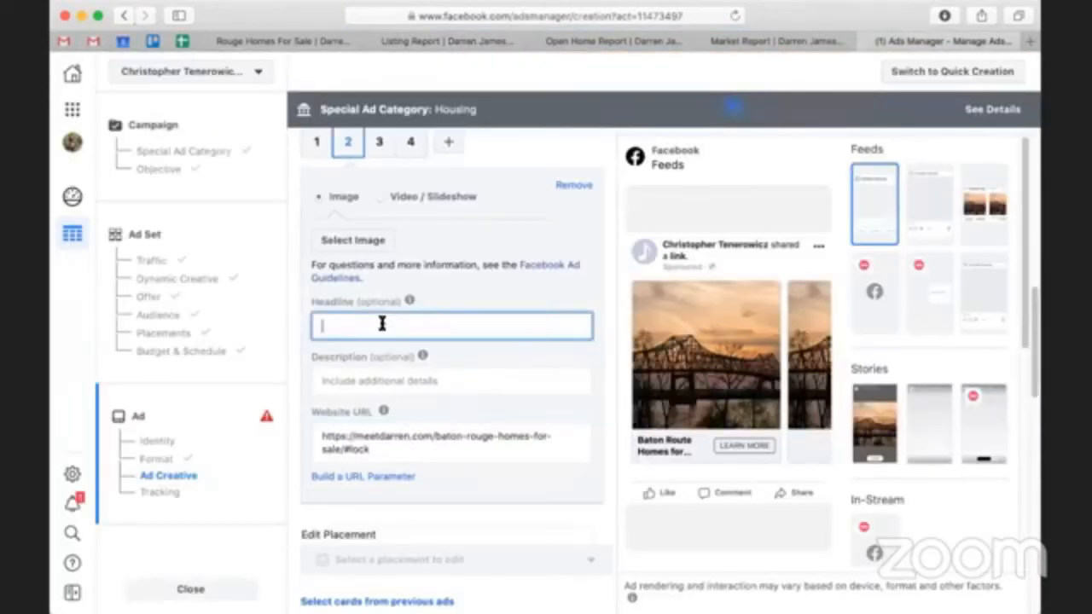
type("See ")
type("5")
type("old Baton Rouge")
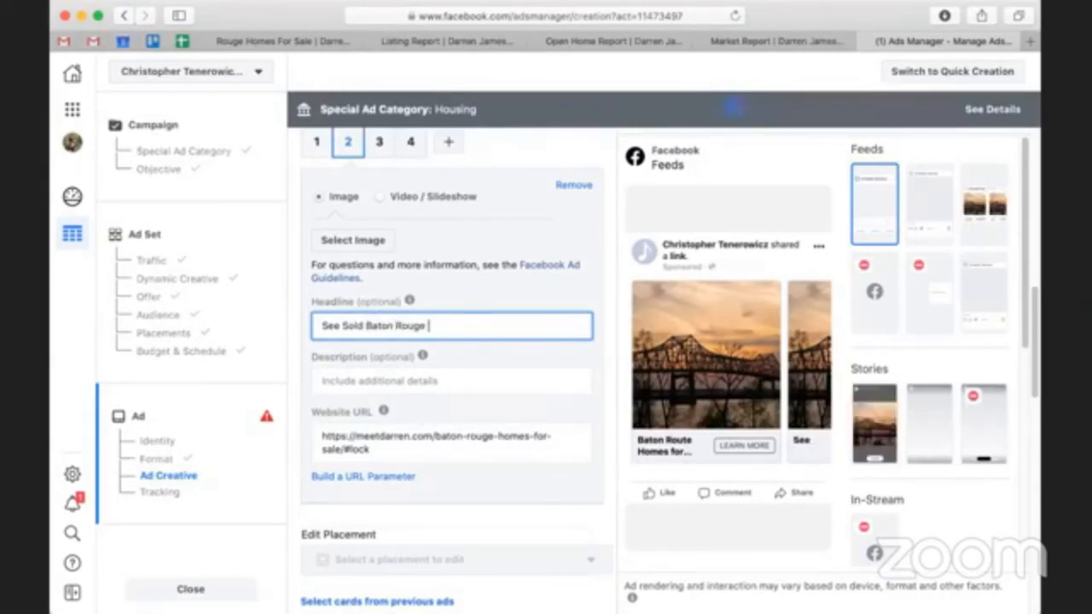
type(" Listings")
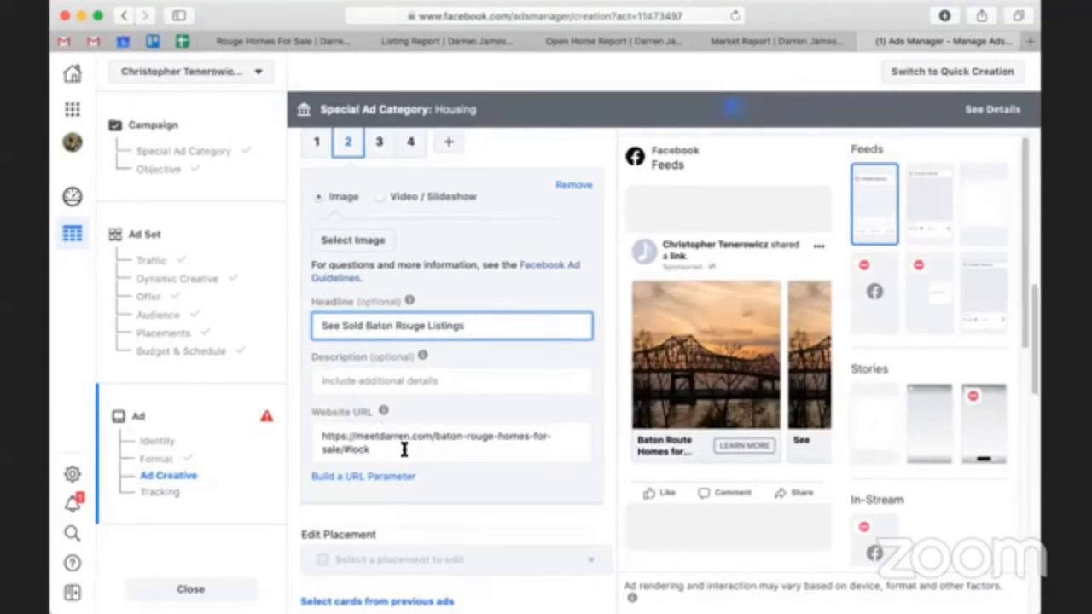
triple_click(308, 429)
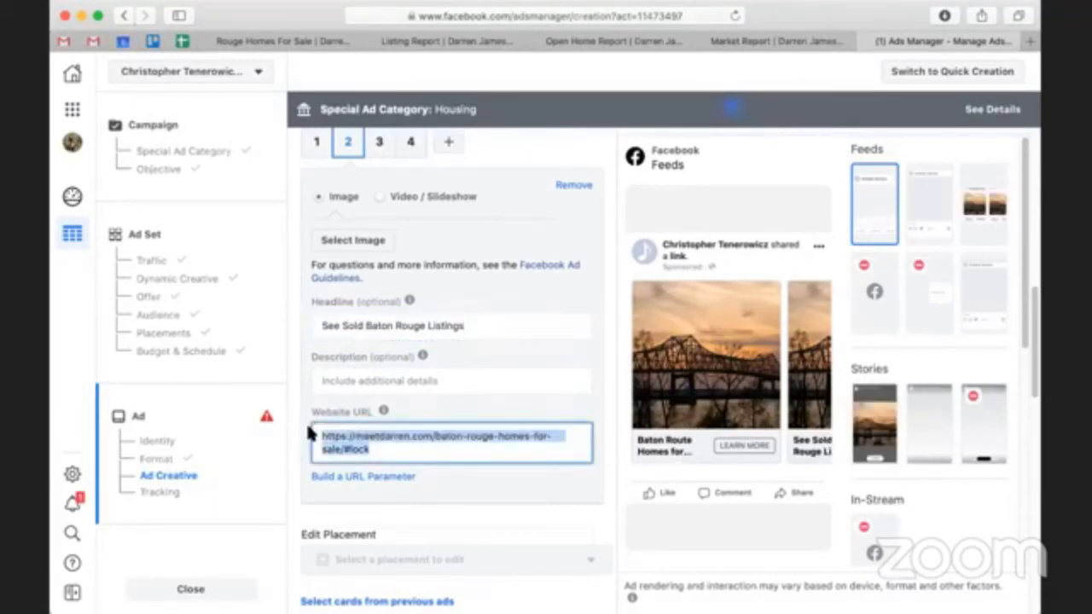
key("super+v")
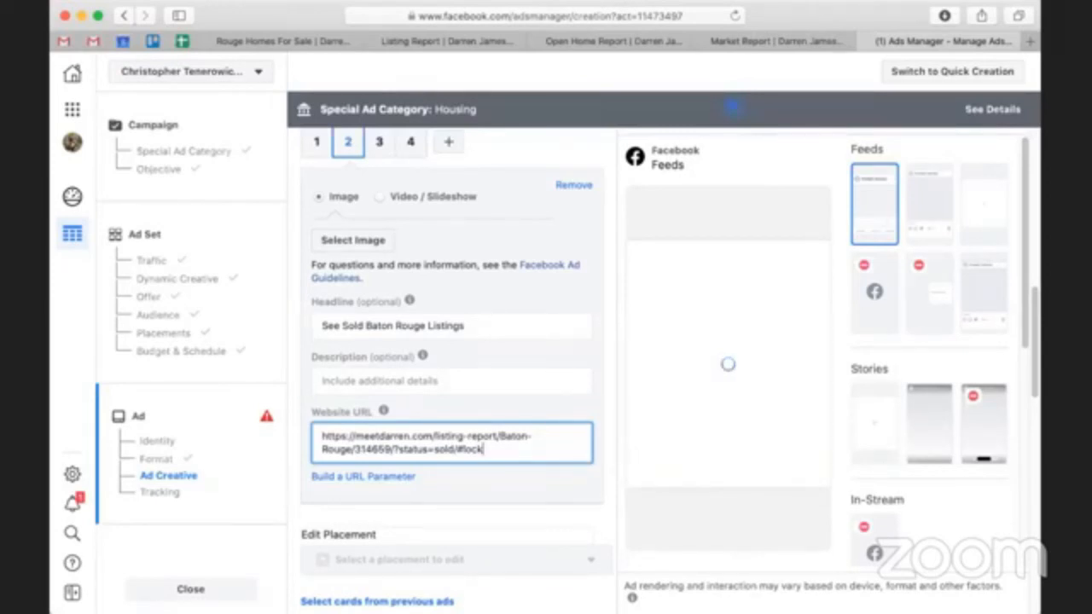
mouse_move(430, 357)
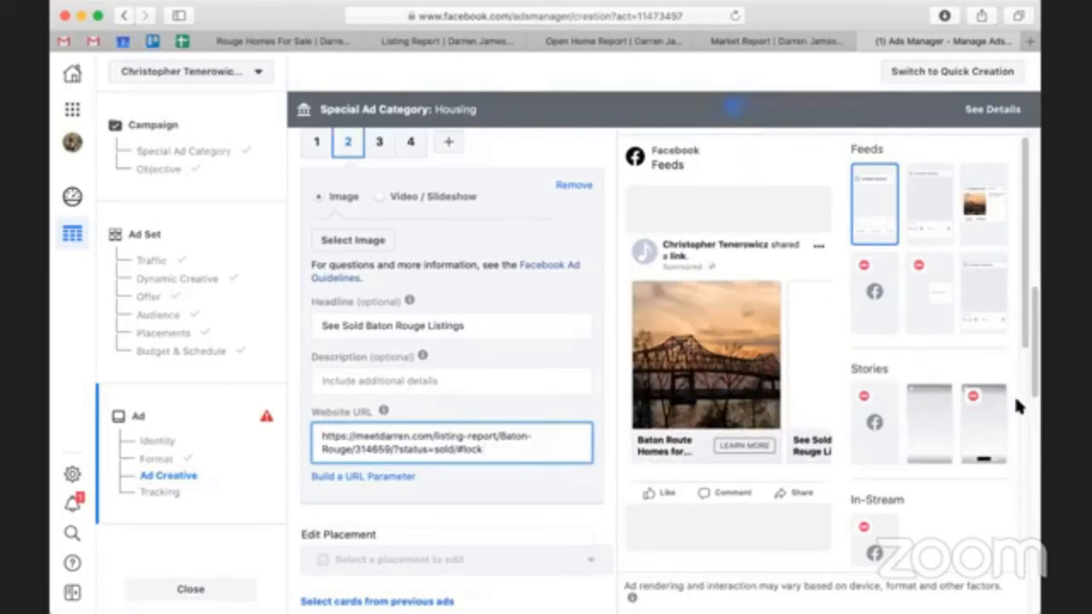
key("super+Tab")
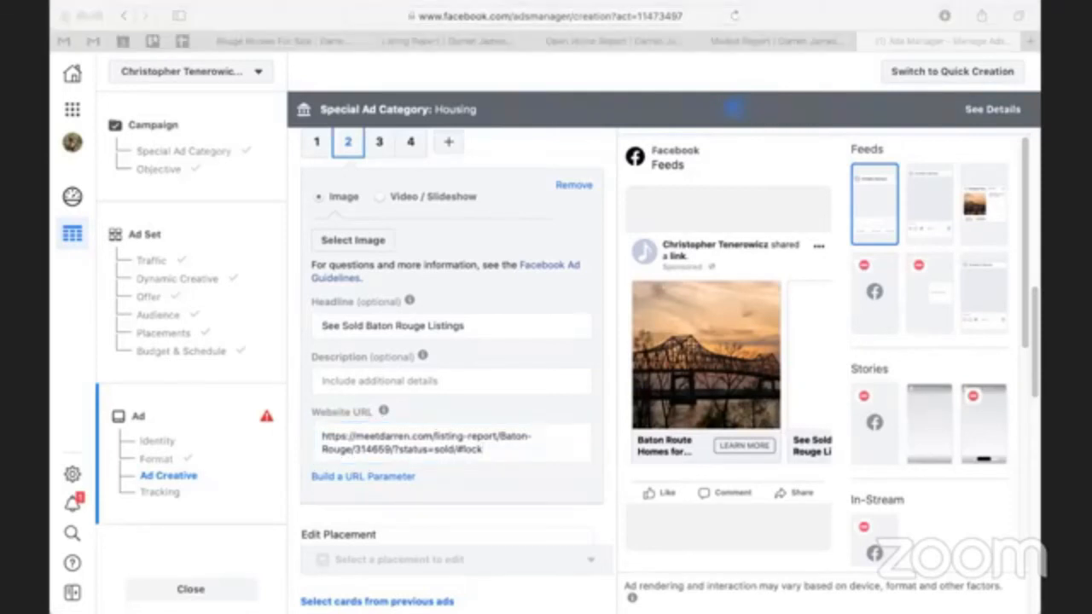
key("super+Tab")
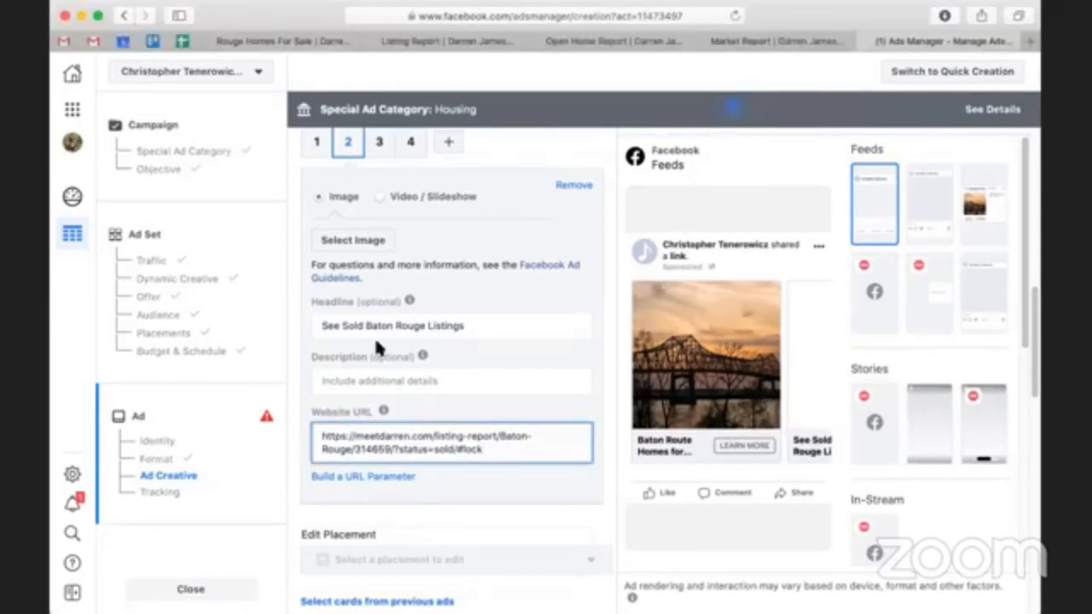
Step: Open carousel card 3 for editing, and append #lock to the open home report page's web address and copy it for the ad
left_click(374, 142)
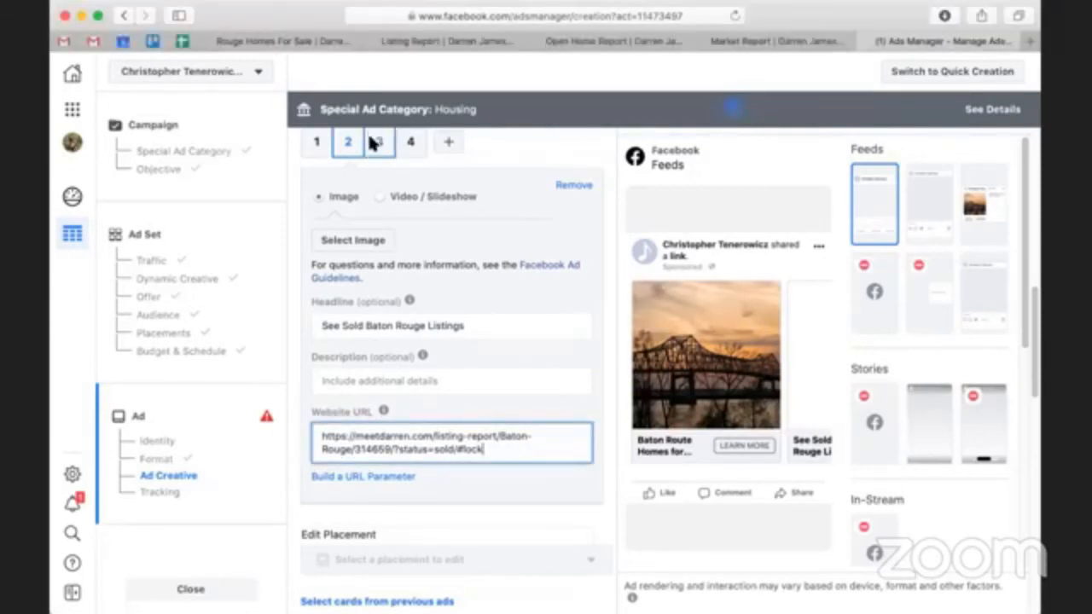
left_click(621, 38)
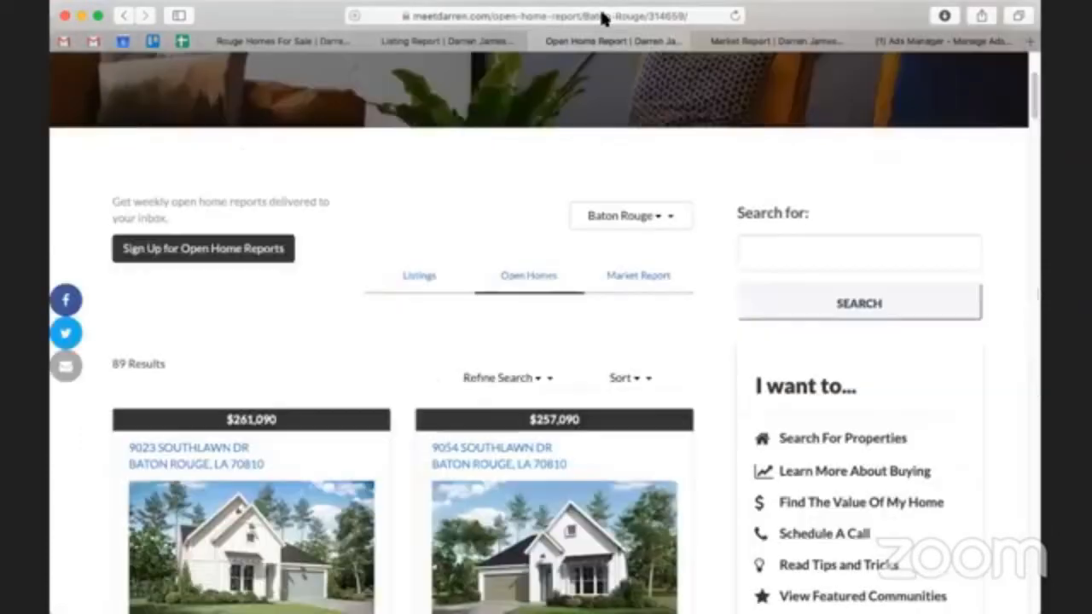
left_click(602, 14)
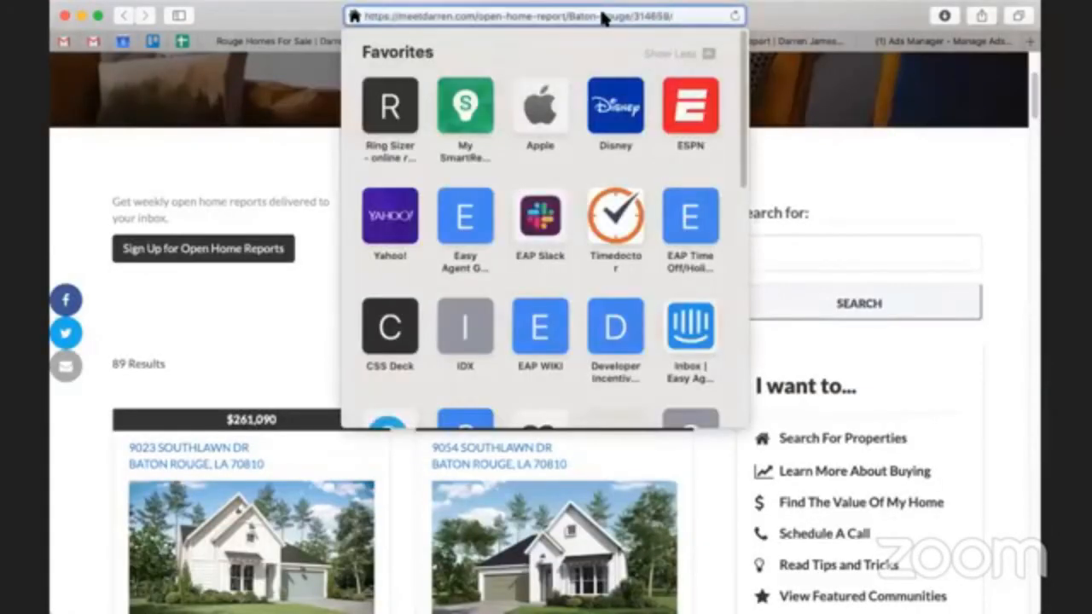
key("Right")
type("lock")
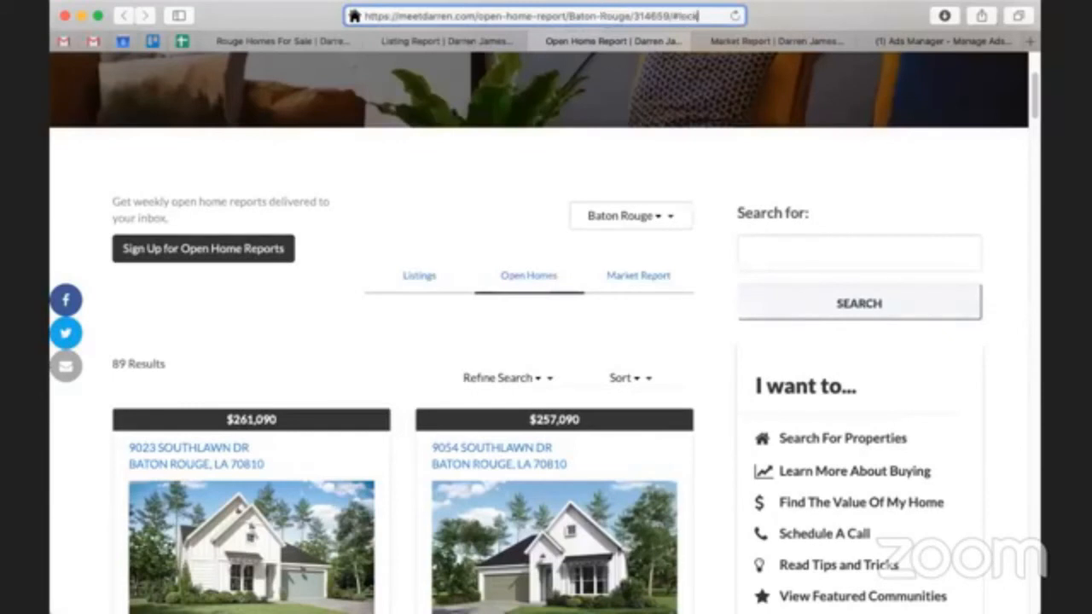
double_click(613, 17)
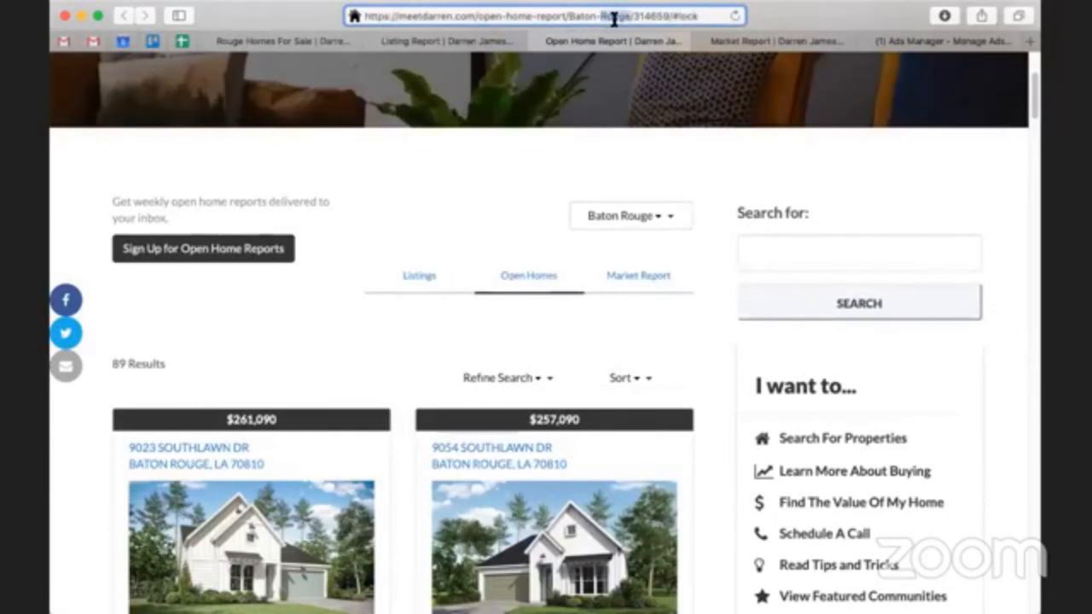
left_click(938, 40)
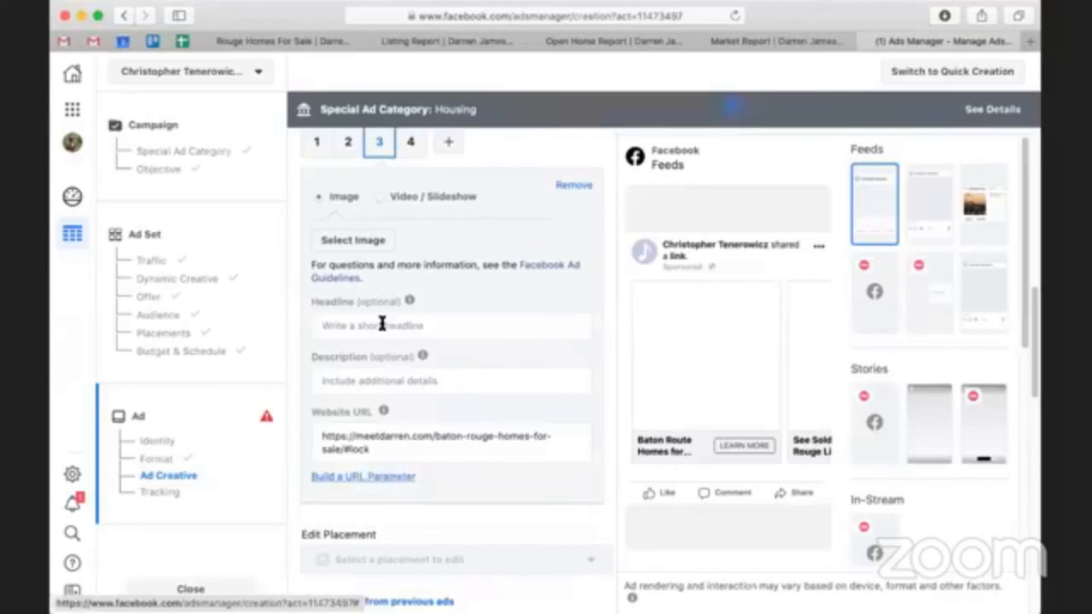
left_click(380, 325)
type("Open ")
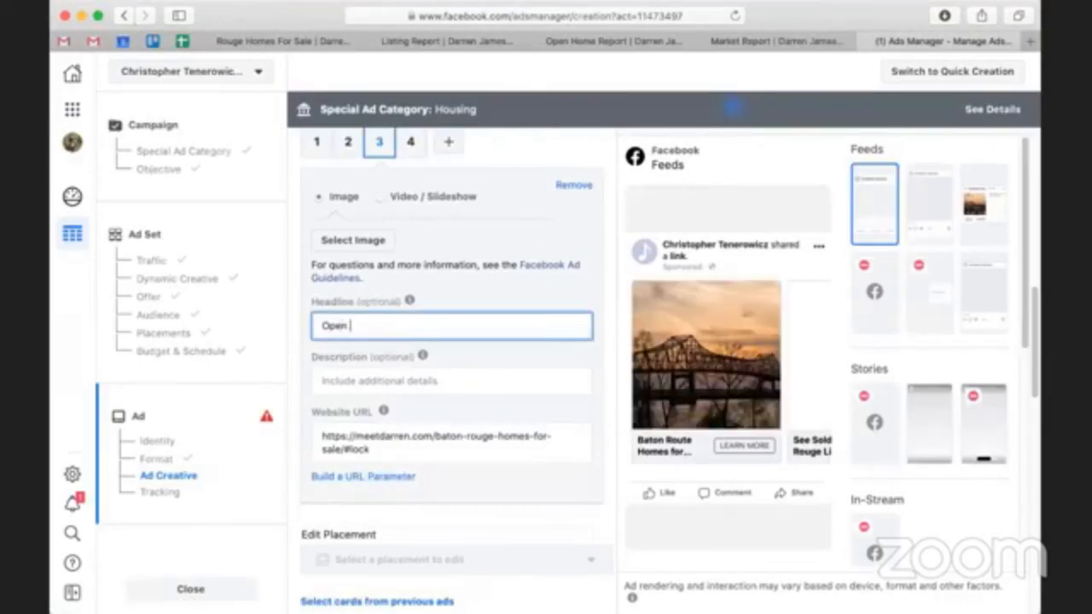
type("Homes in Baton Rouge")
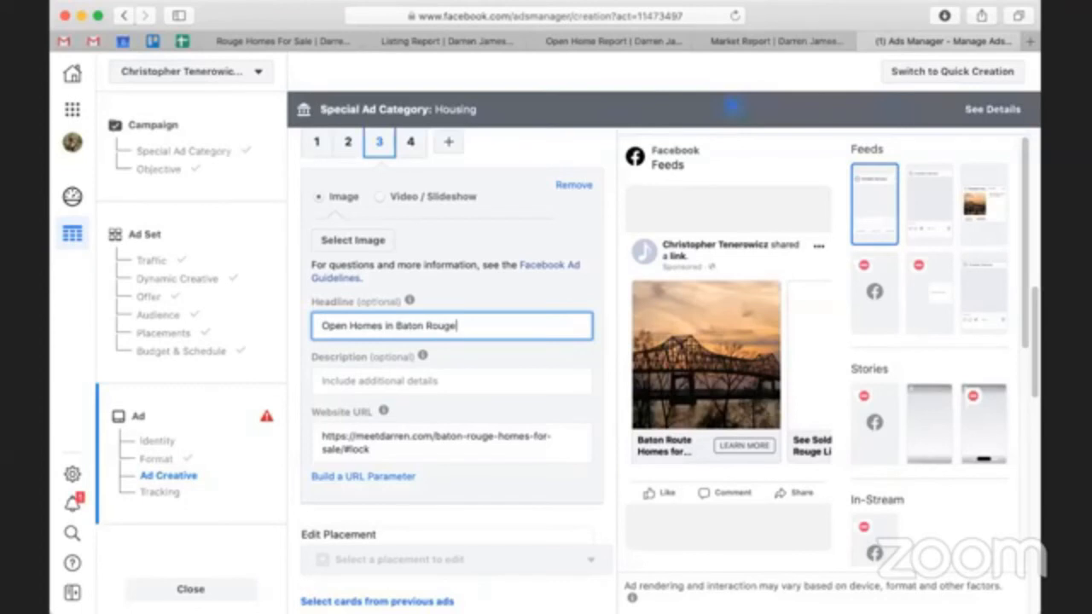
triple_click(330, 439)
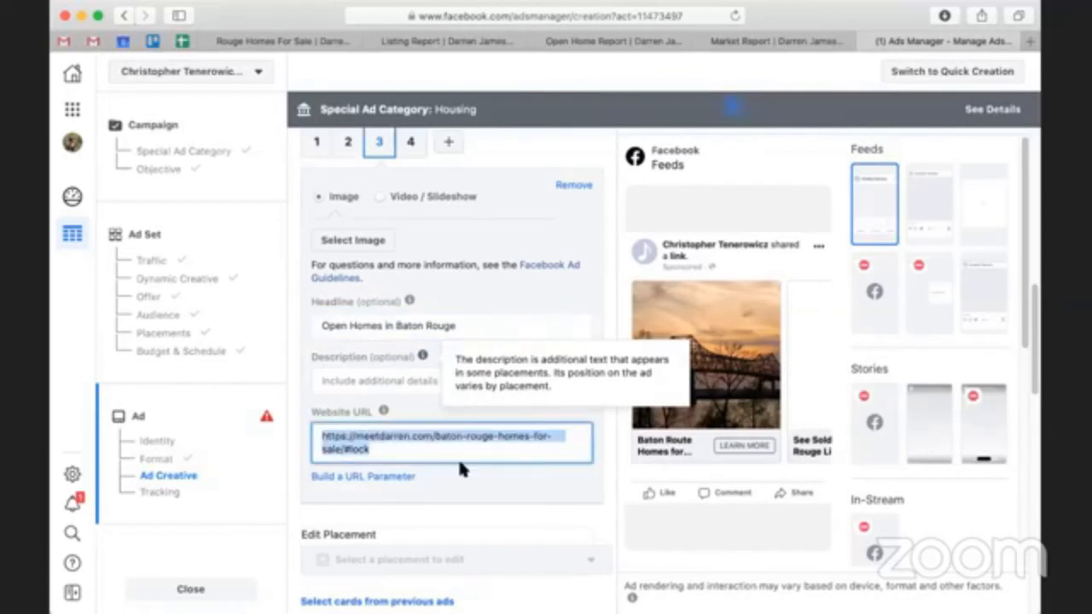
type("https://meetdarren.com/open-home-report/Baton-Rouge/314659/#lock")
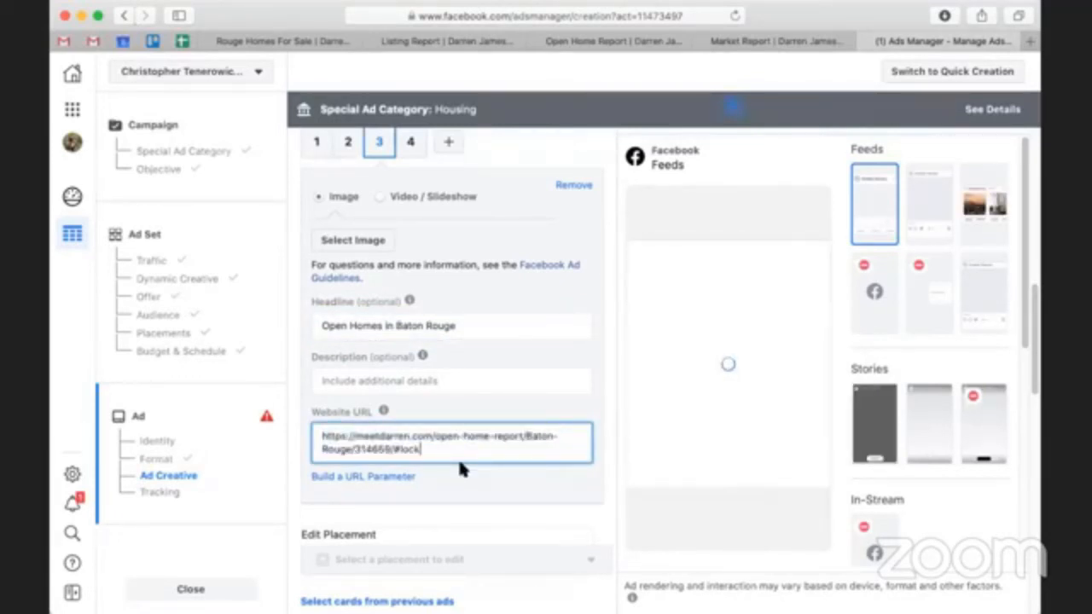
Step: Append #lock to the Baton Rouge market report page's web address, copy it, and return to the ad creation page
key("ctrl+shift+Tab")
left_click(646, 17)
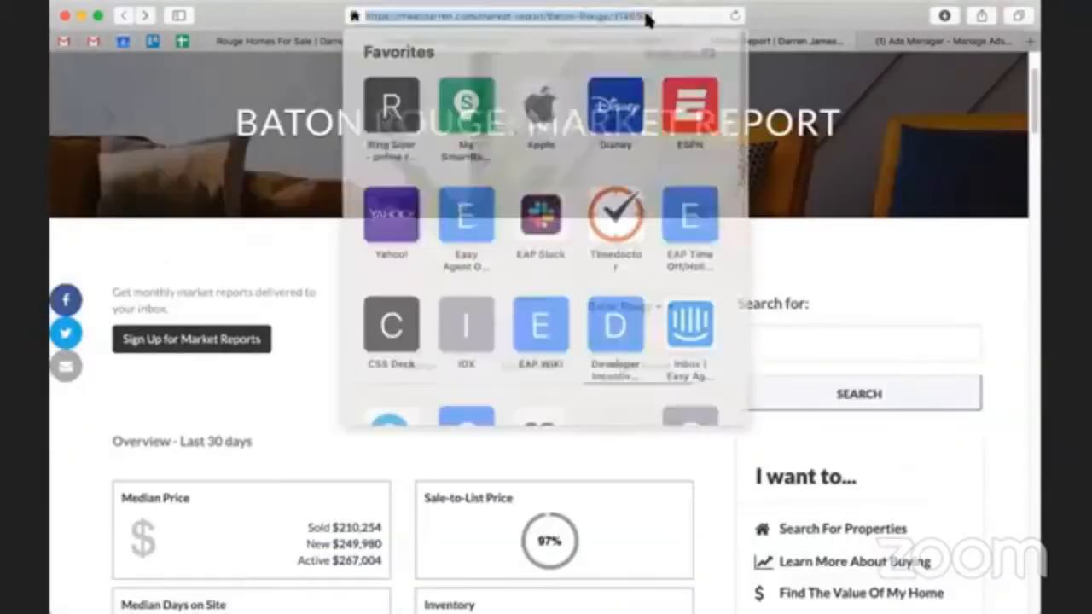
type("#lock")
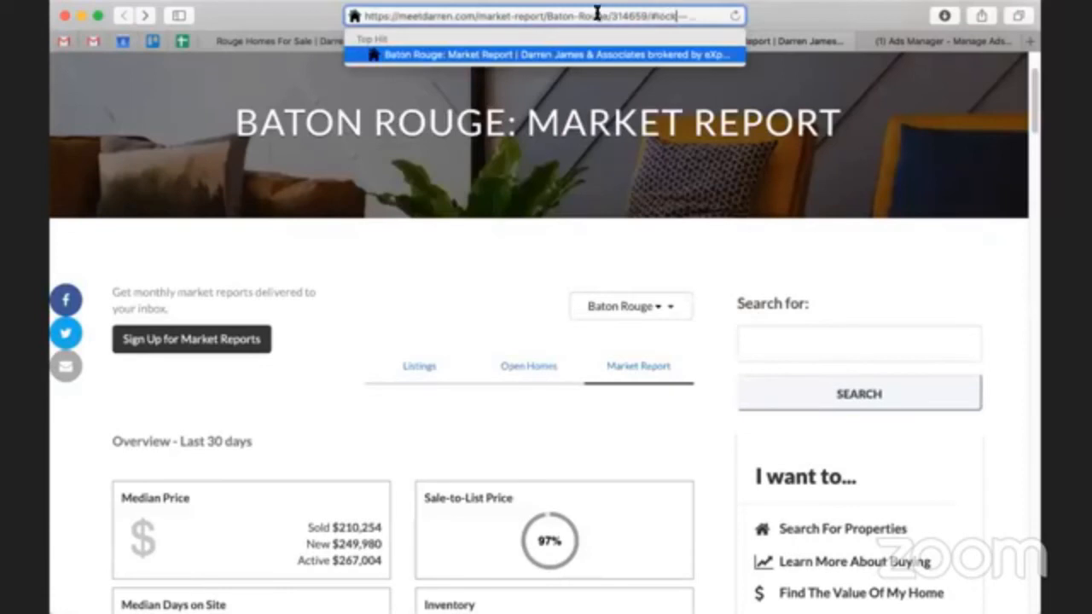
double_click(597, 14)
triple_click(596, 15)
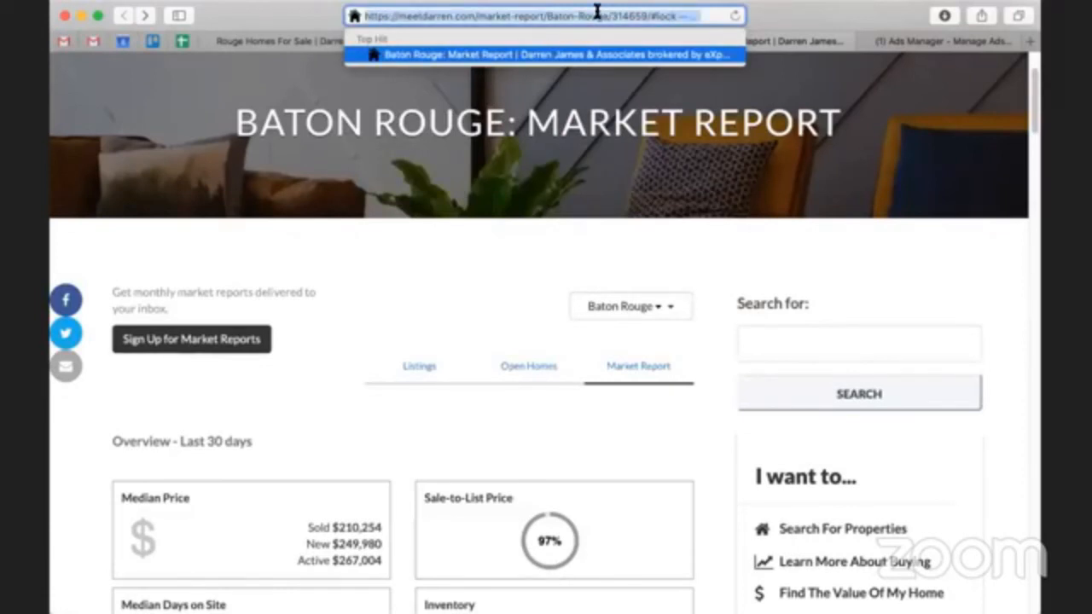
left_click(933, 43)
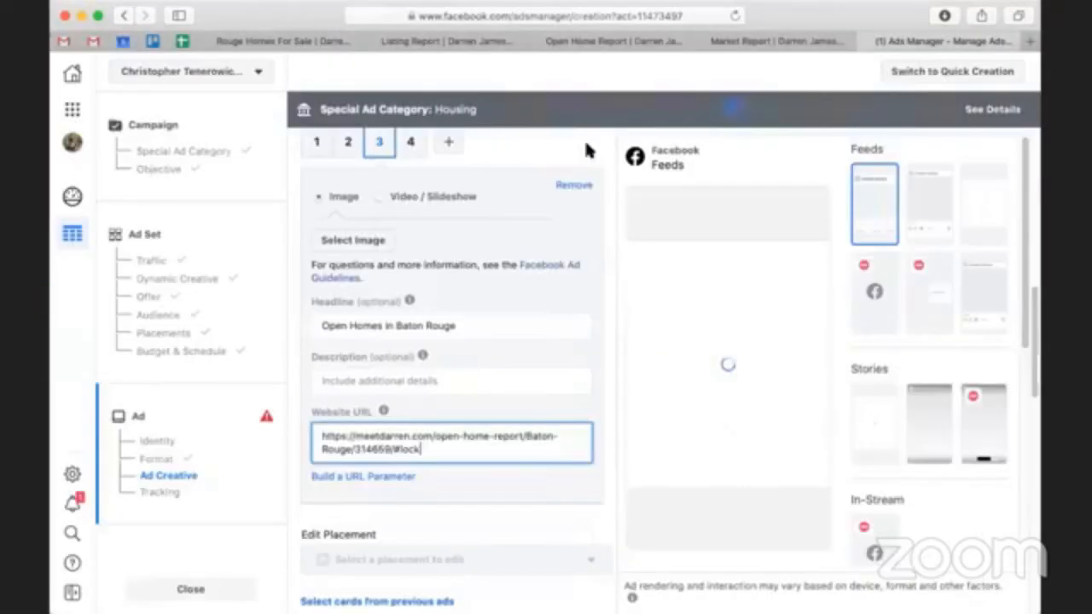
left_click(412, 143)
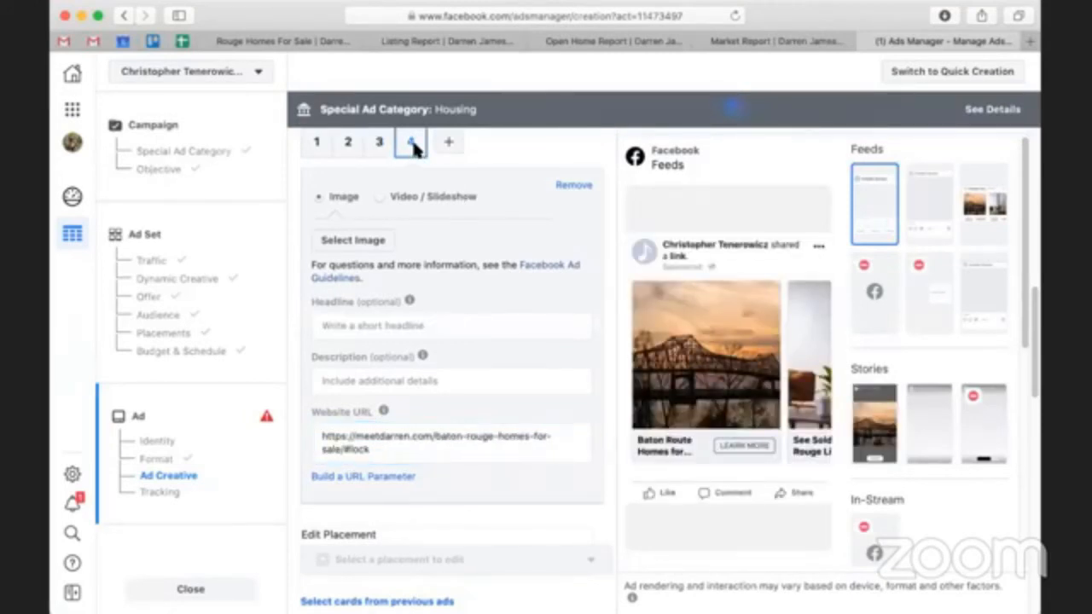
left_click(394, 339)
type("Market Re")
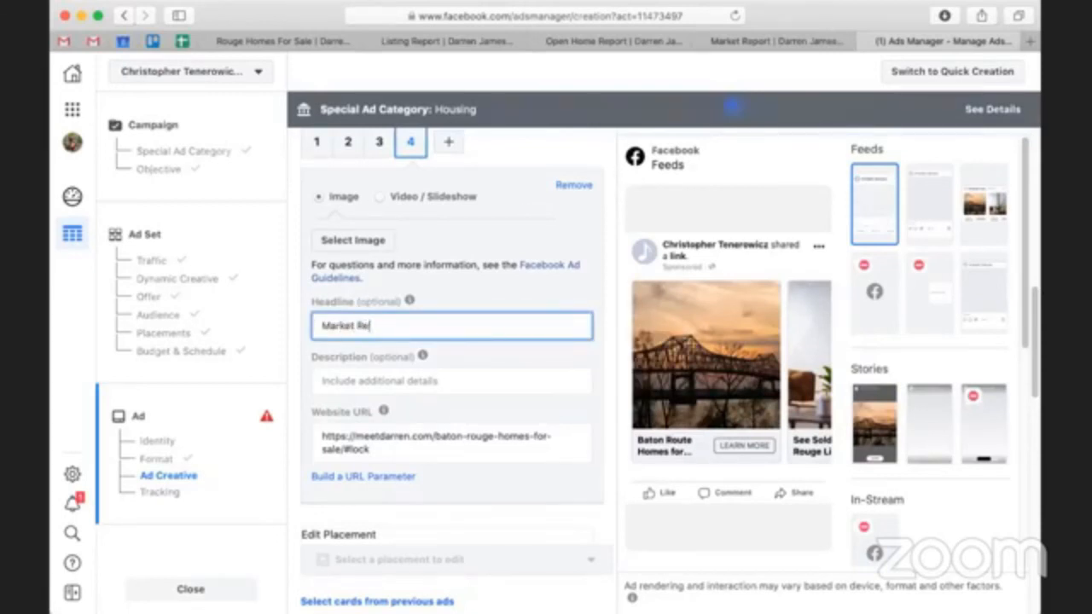
type("port for Baton Rouge")
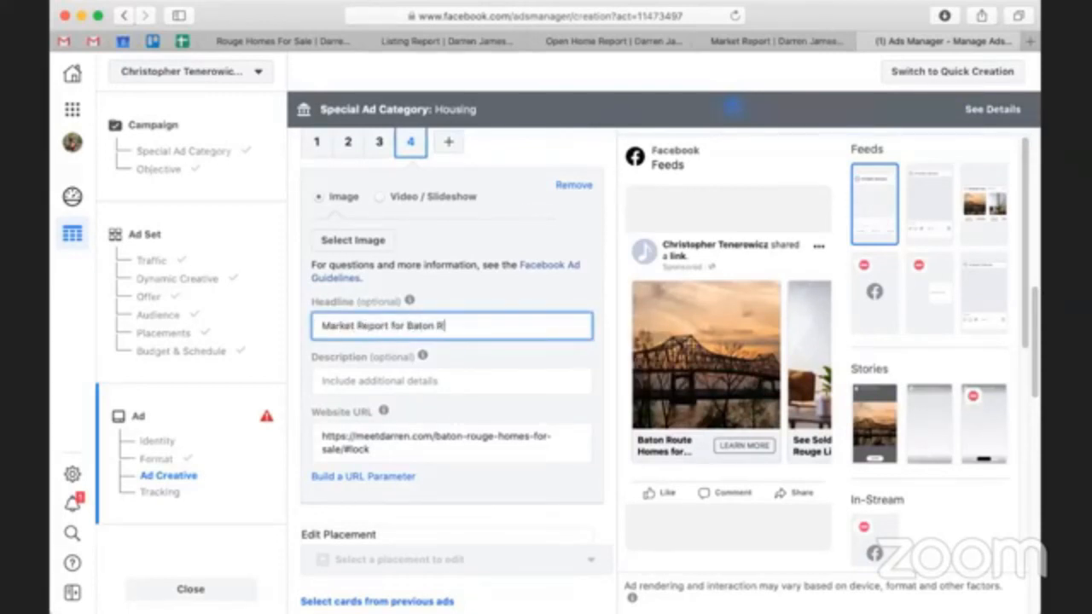
triple_click(391, 444)
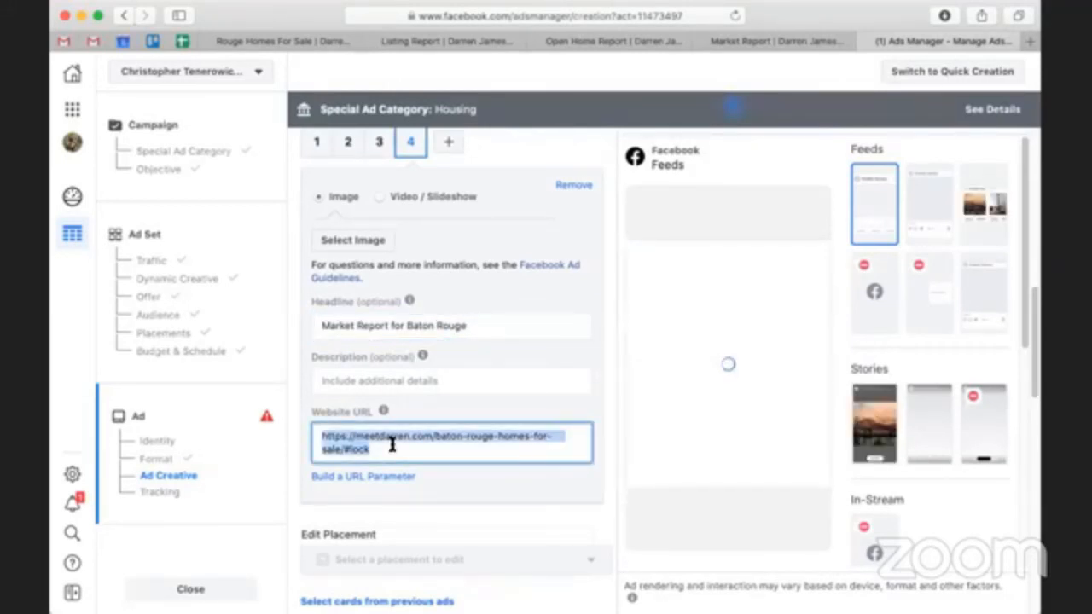
type("https://meetdarren.com/market-report/Baton-Rouge/314659#lock")
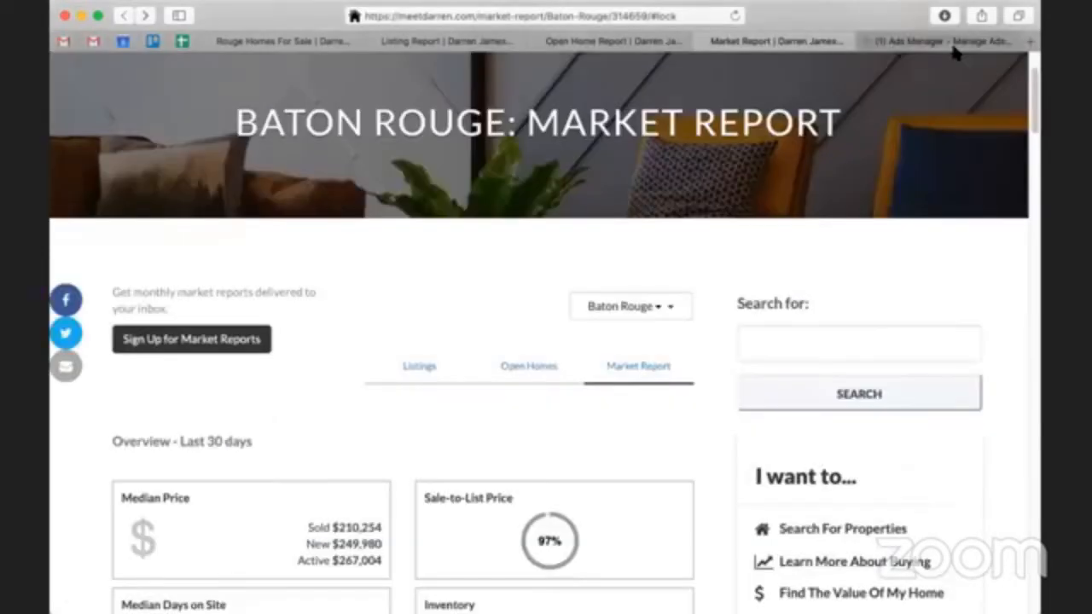
left_click(774, 42)
left_click(587, 43)
left_click(916, 43)
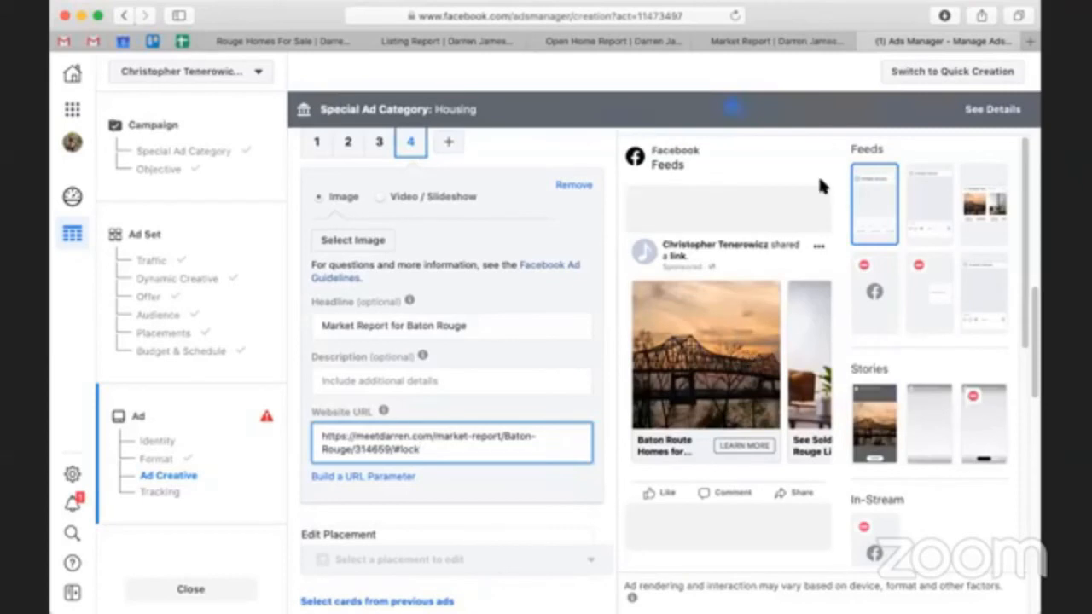
left_click(820, 186)
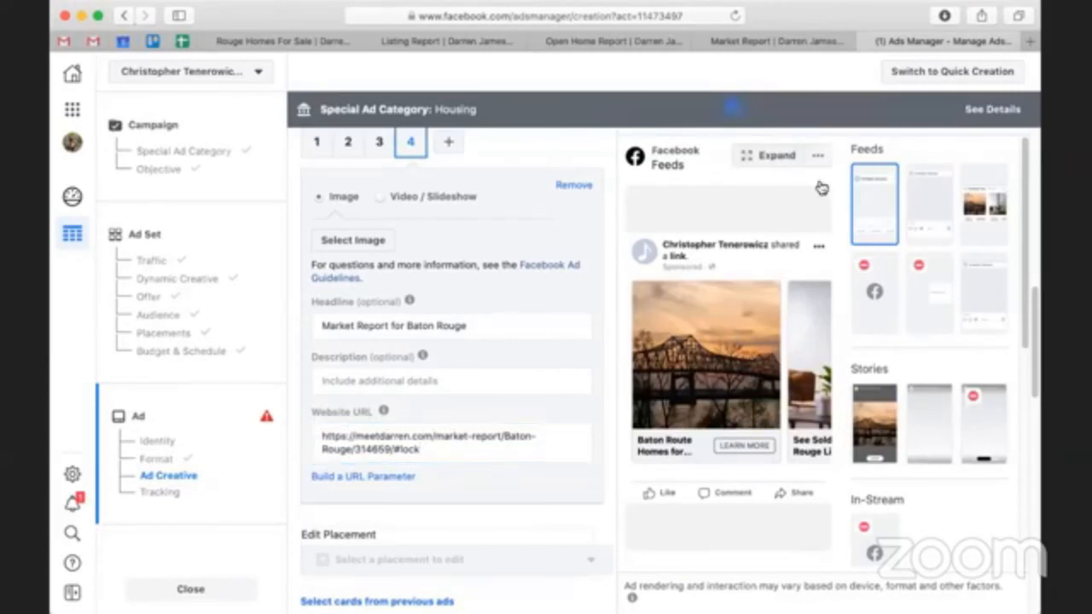
Step: Preview the expanded ad as Desktop News Feed, go through all carousel cards to the end card, and close the preview
left_click(775, 156)
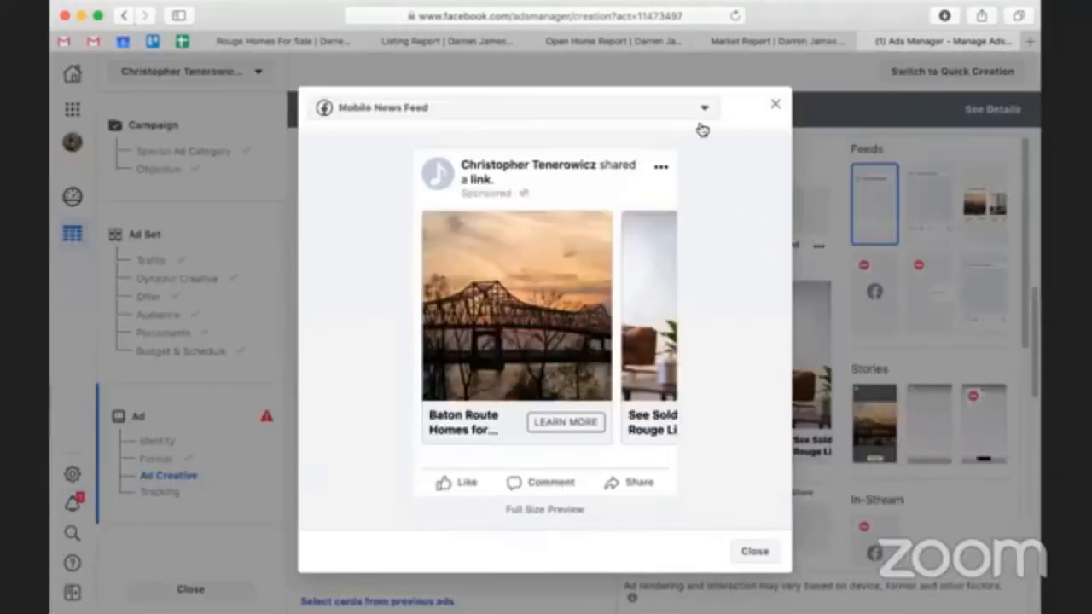
left_click(701, 111)
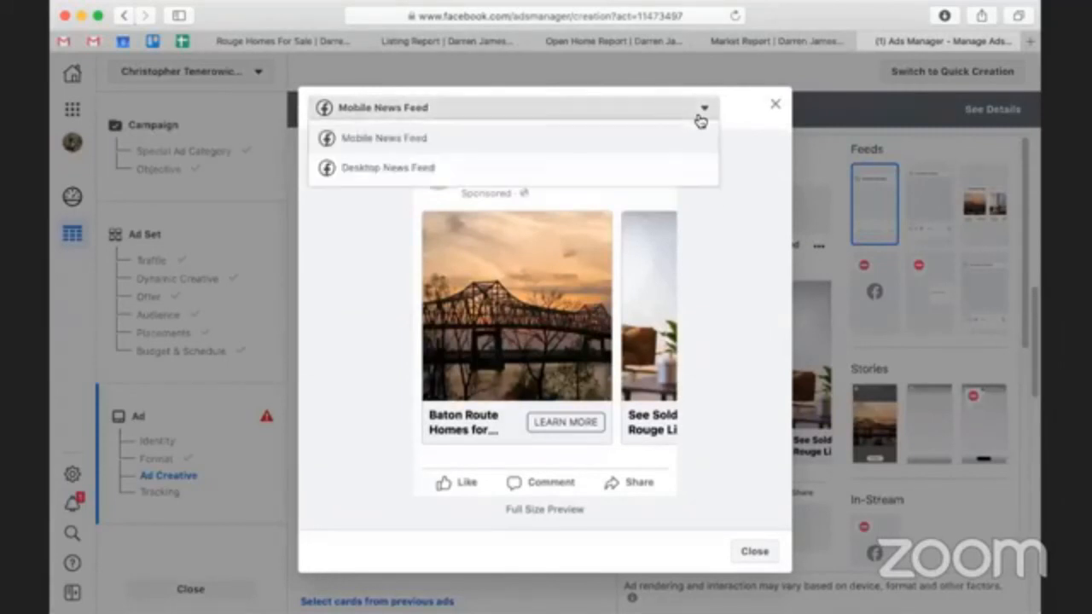
left_click(664, 169)
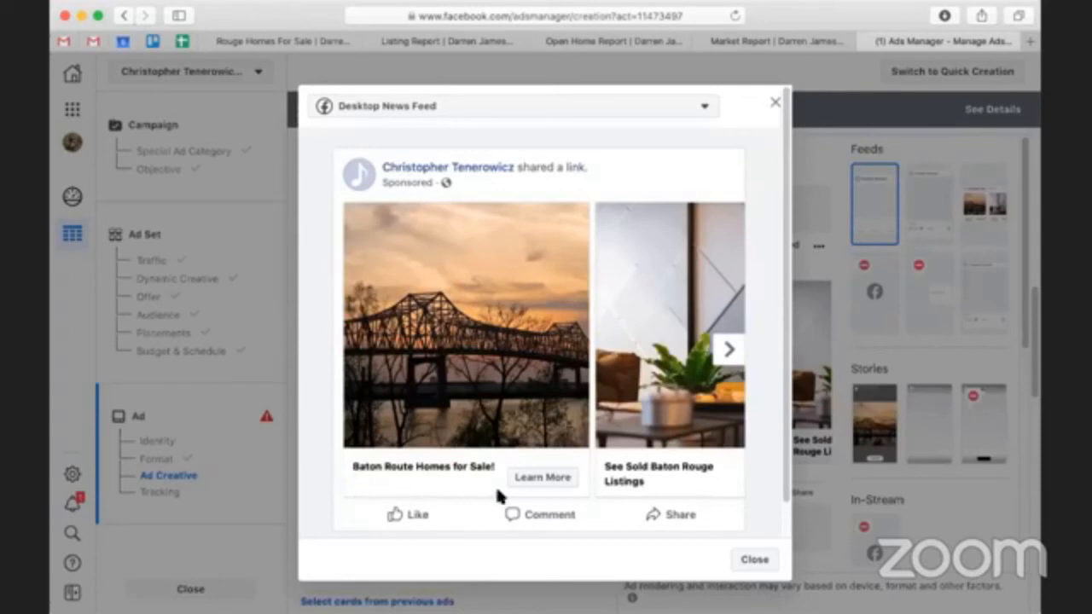
left_click(728, 350)
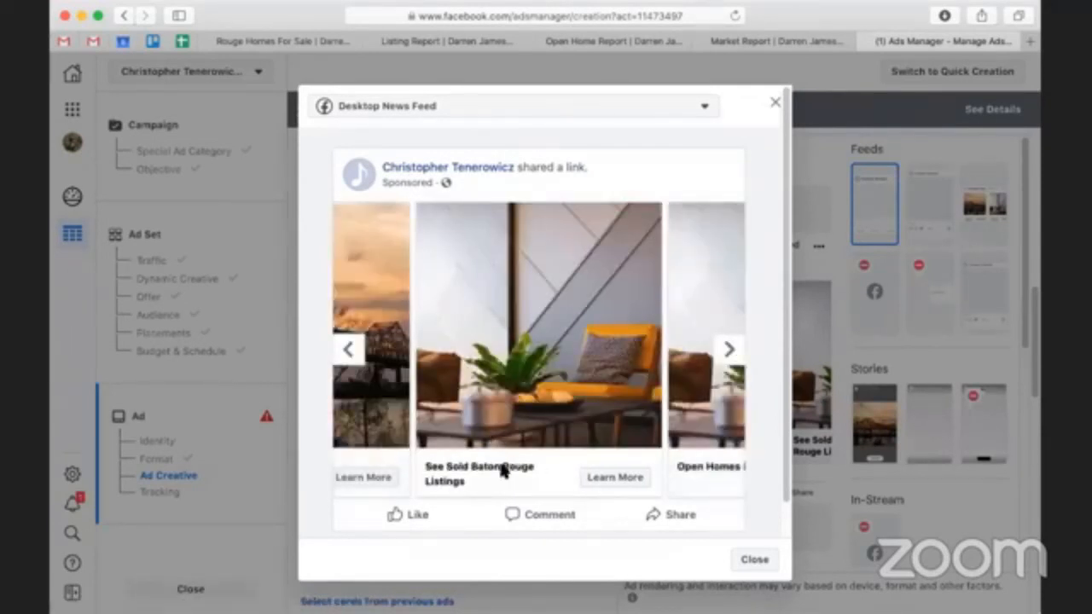
left_click(729, 350)
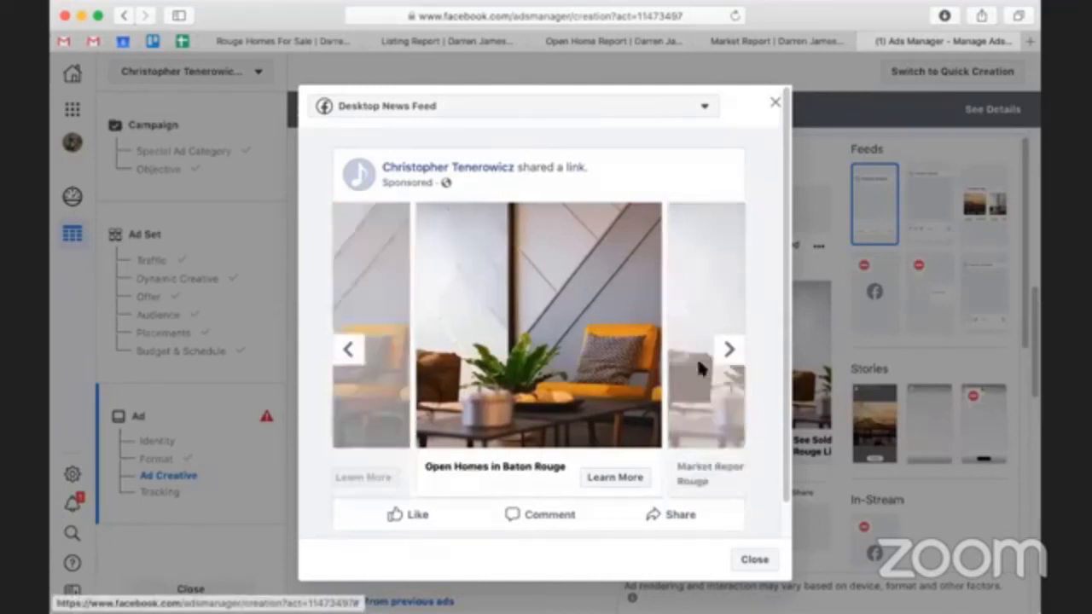
left_click(730, 349)
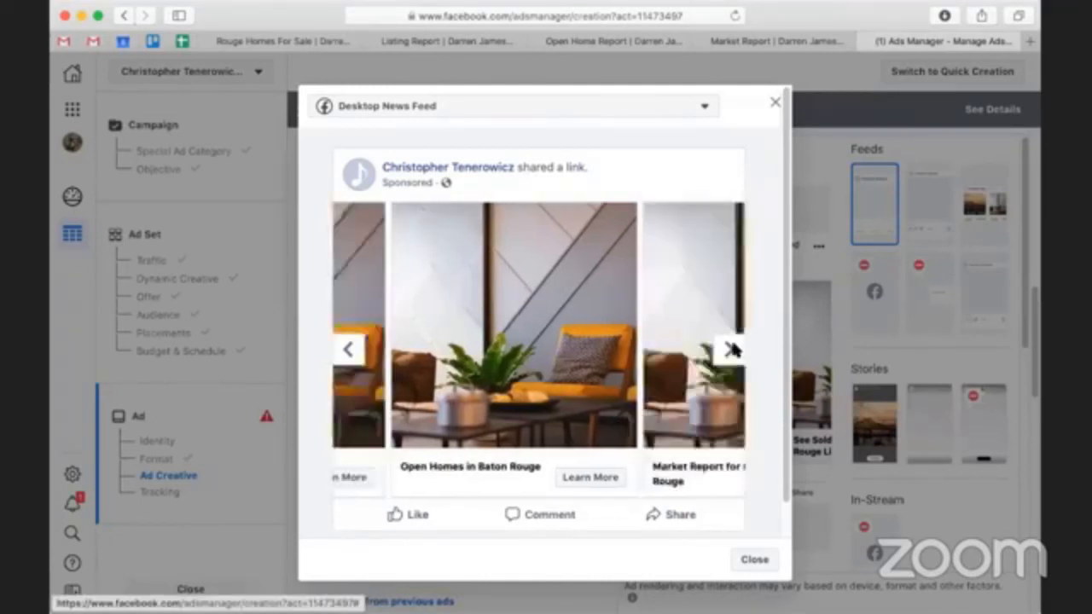
left_click(728, 350)
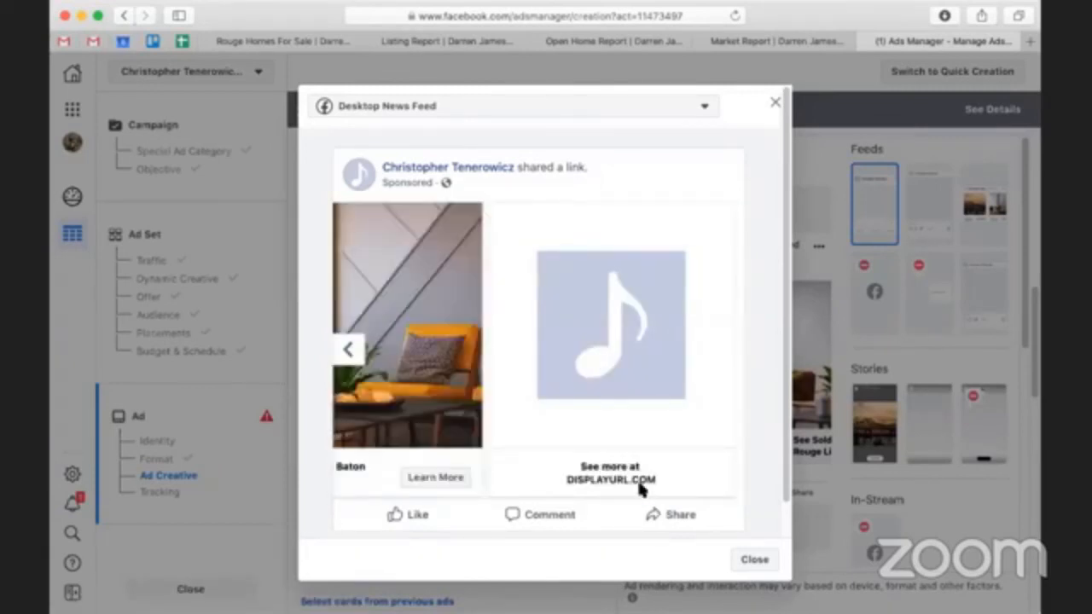
left_click(776, 104)
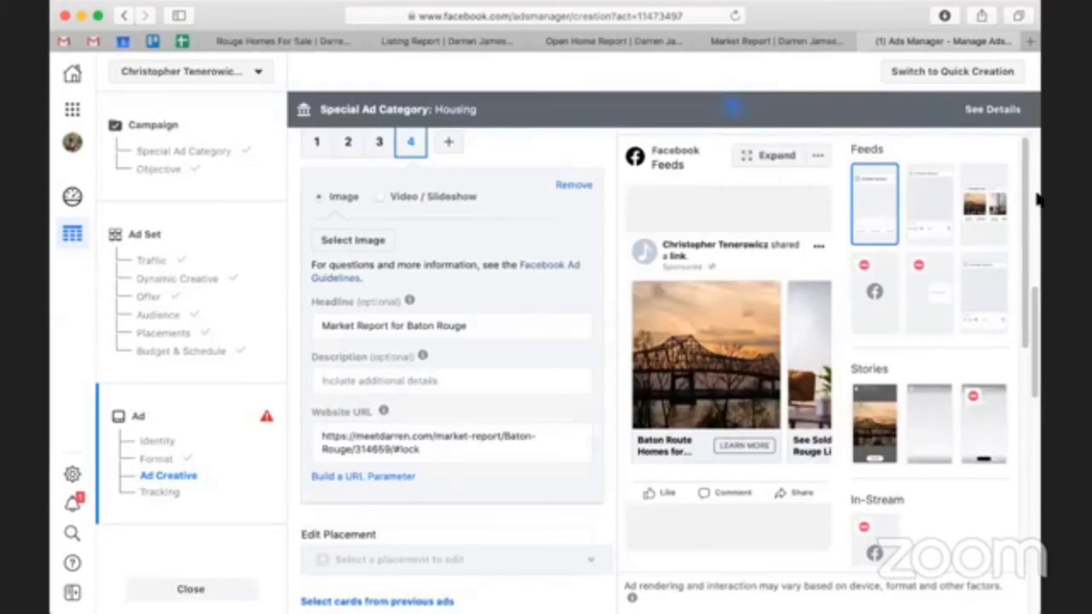
Step: Review the ad creative settings below the cards, including the See More URL, display link and available call-to-action options
scroll(842, 241, "down", 5)
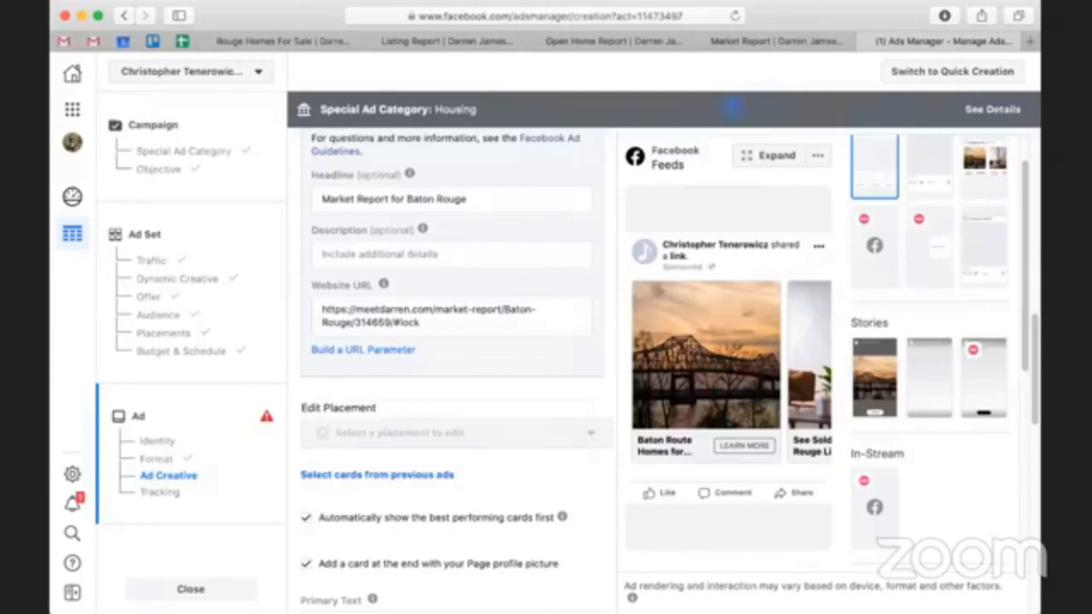
left_click(53, 344)
left_click(399, 374)
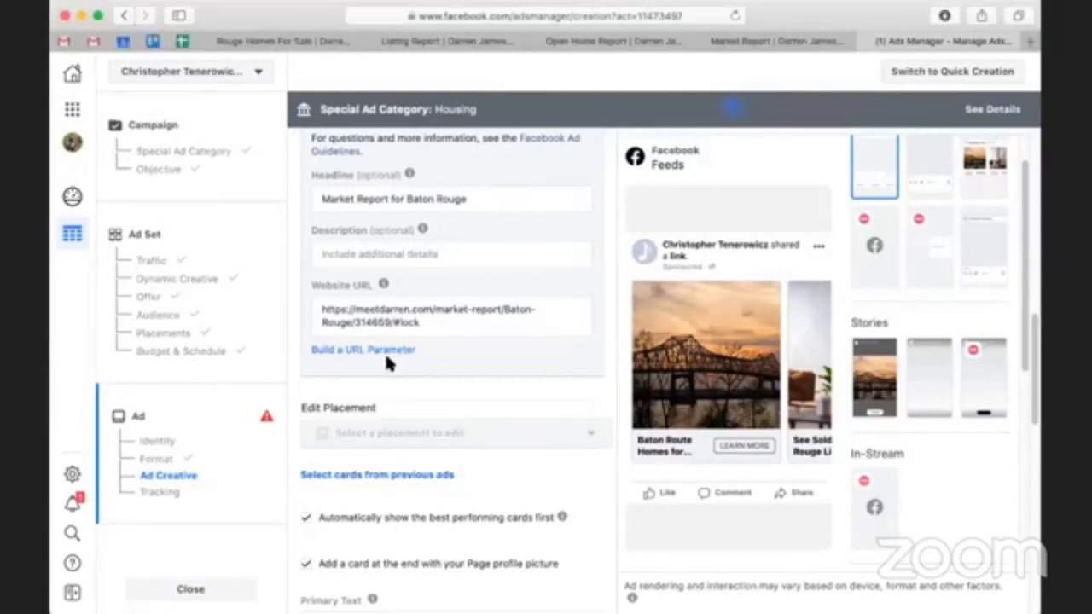
scroll(386, 353, "down", 1)
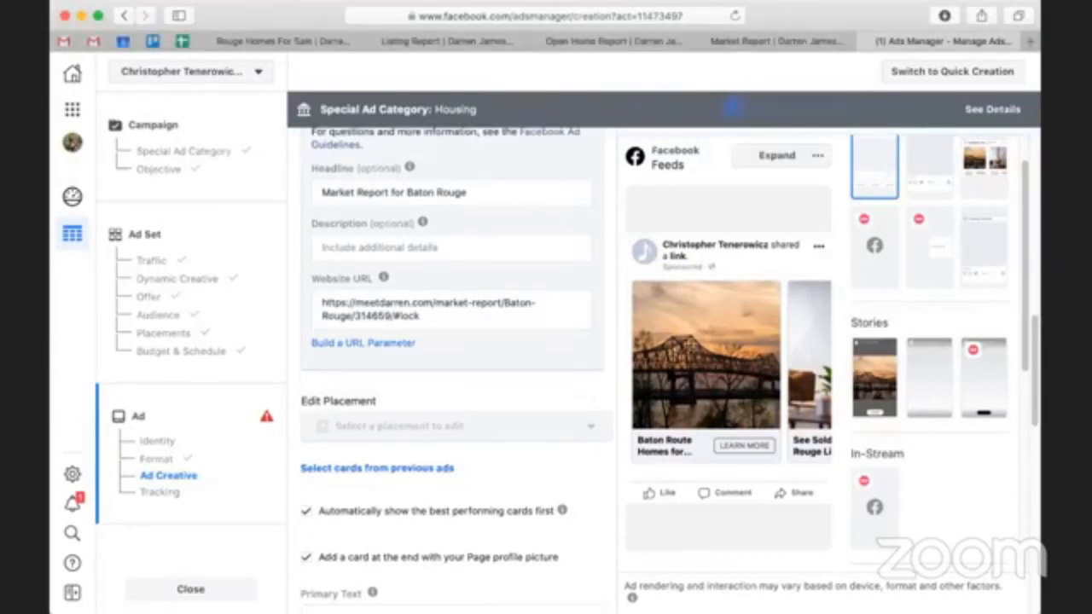
scroll(452, 358, "down", 5)
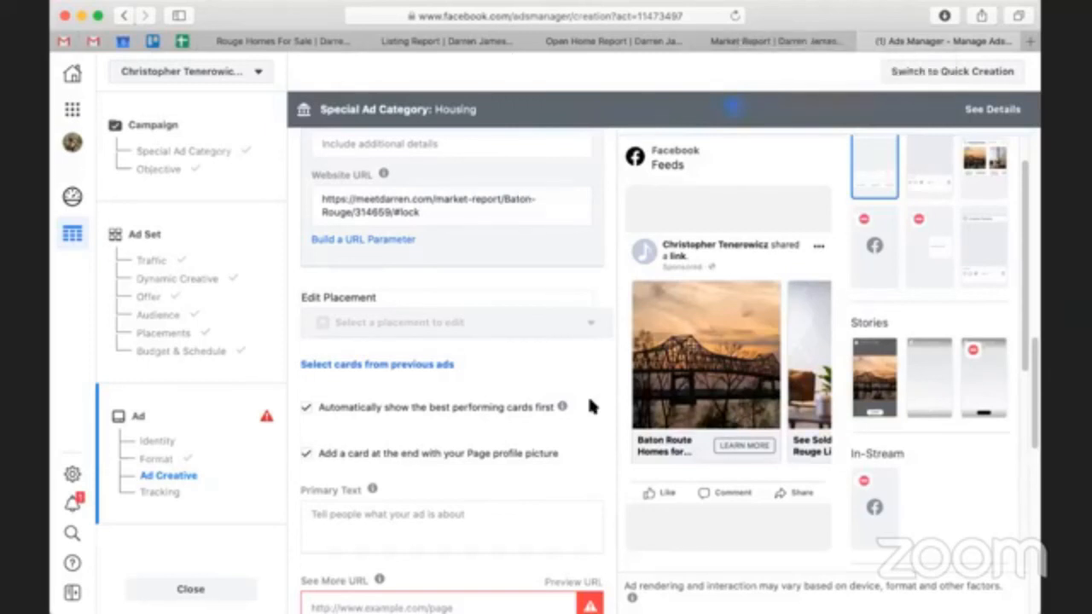
scroll(588, 406, "down", 3)
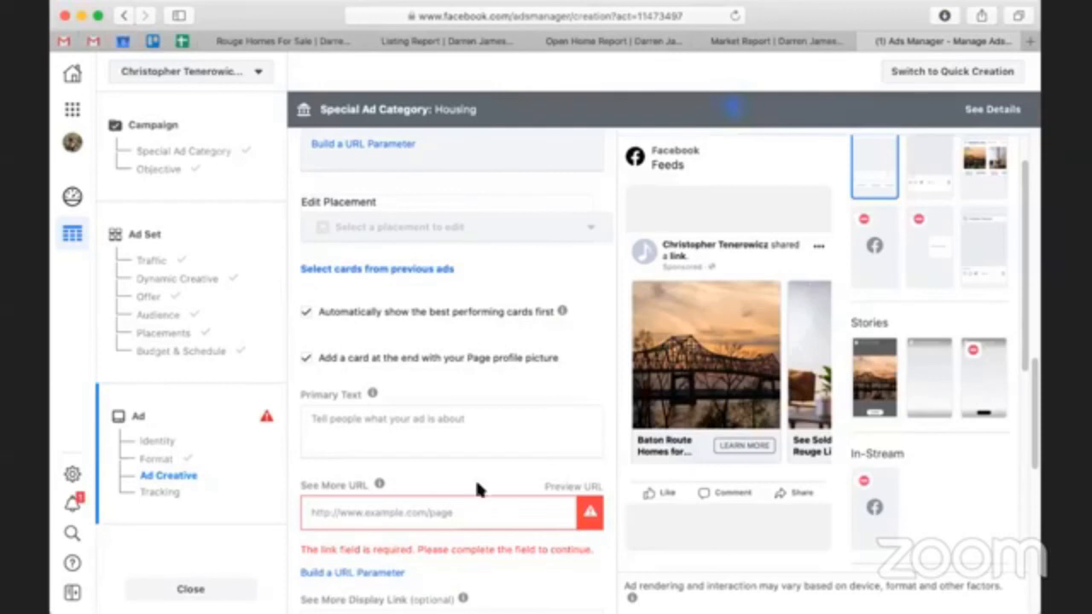
left_click(435, 512)
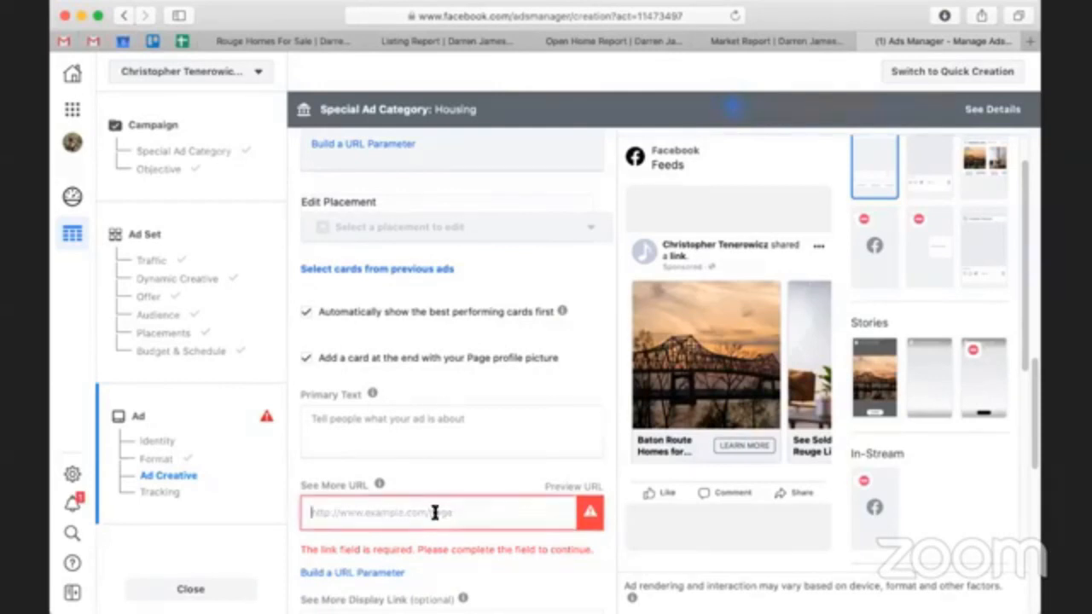
scroll(432, 506, "down", 5)
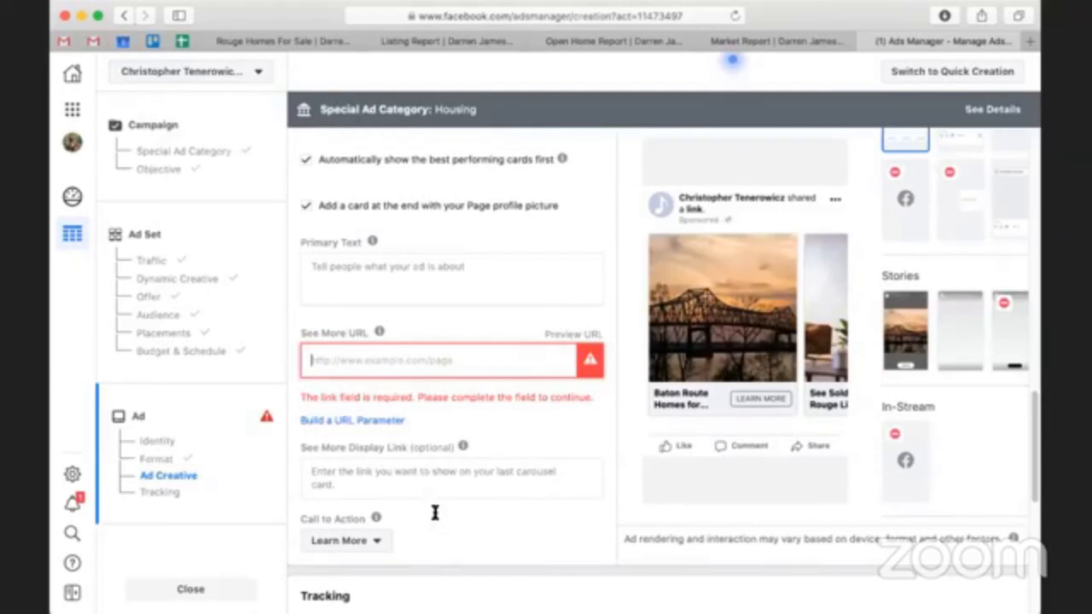
mouse_move(463, 446)
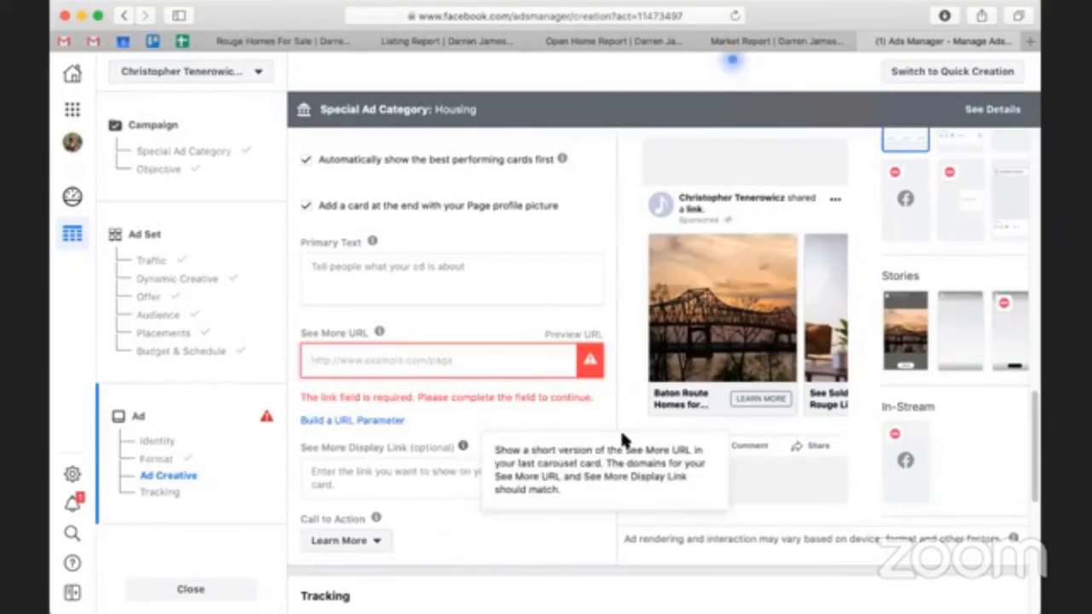
left_click(354, 548)
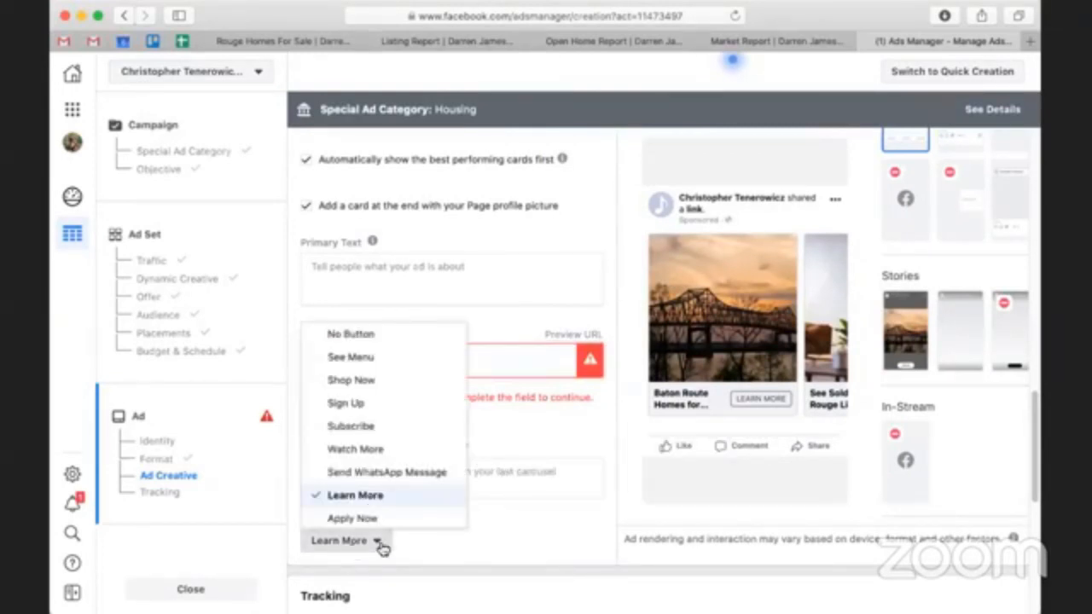
left_click(534, 520)
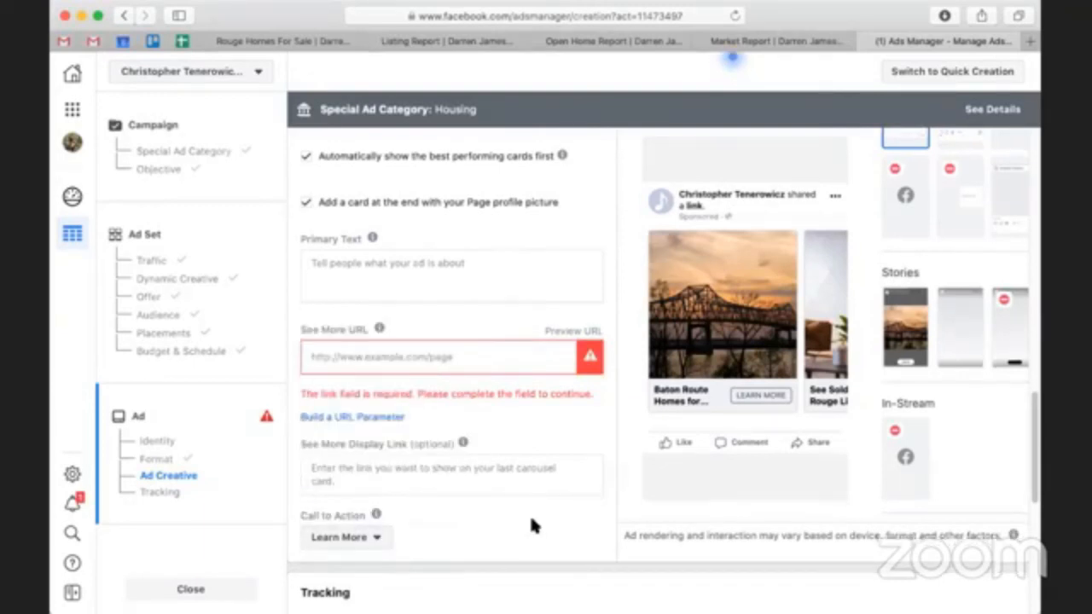
Step: Examine the ad's tracking settings and reported error, and return through the ad creative to the Identity section
scroll(531, 525, "down", 10)
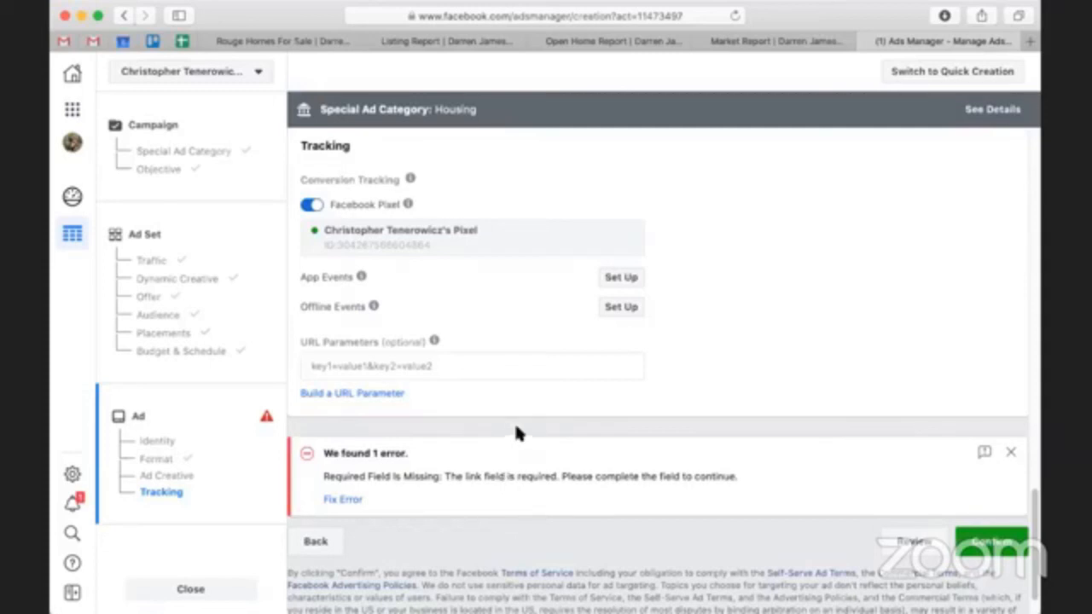
scroll(456, 463, "up", 5)
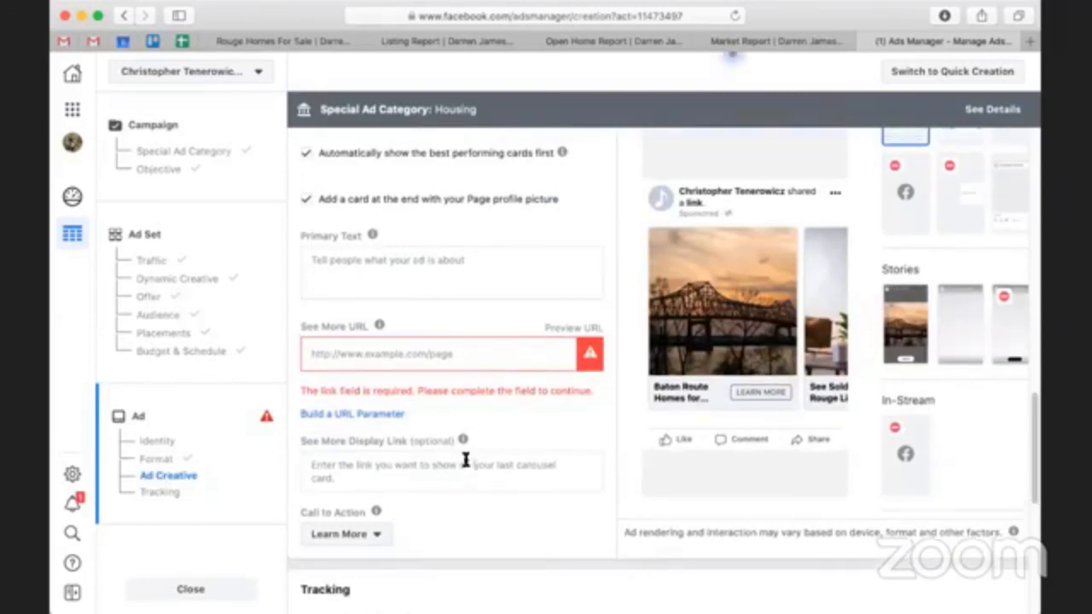
scroll(466, 462, "up", 5)
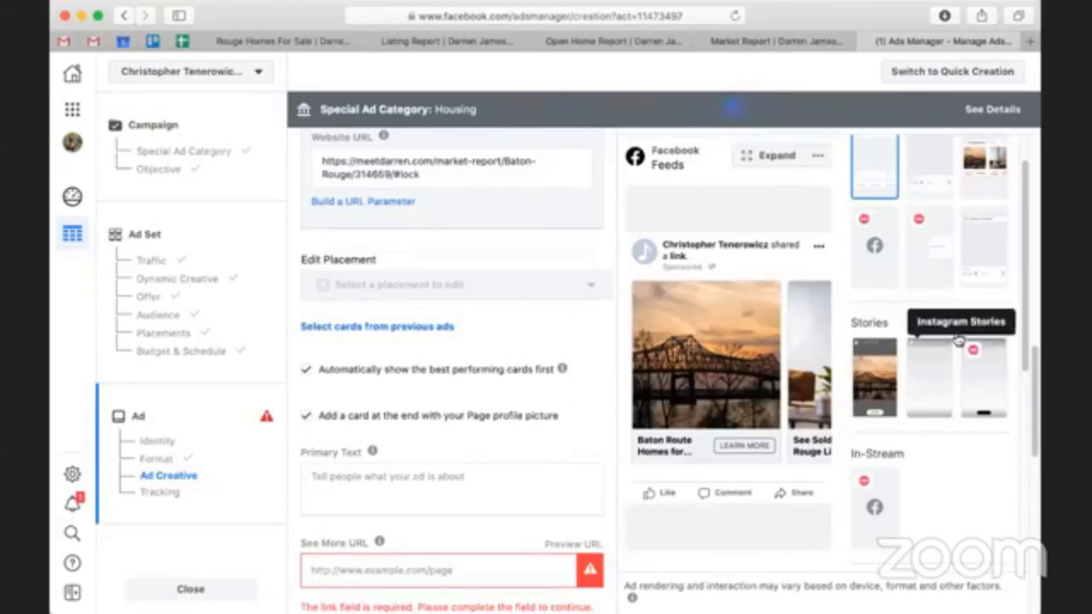
scroll(928, 343, "up", 2)
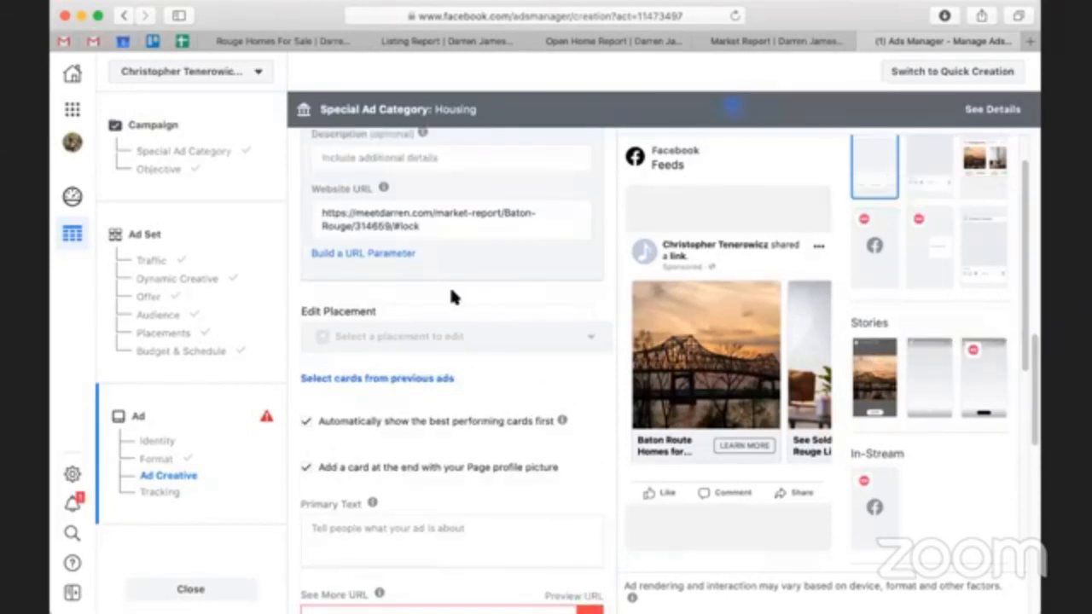
scroll(450, 284, "up", 15)
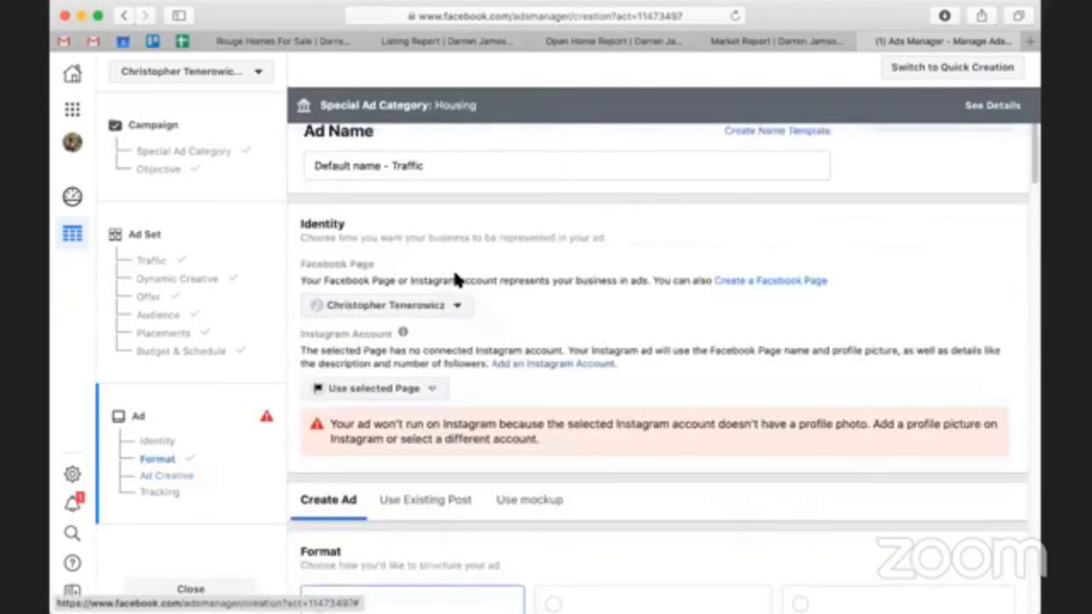
Step: Reload the Baton Rouge market report and open home report pages and check the locked listing report page
left_click(785, 43)
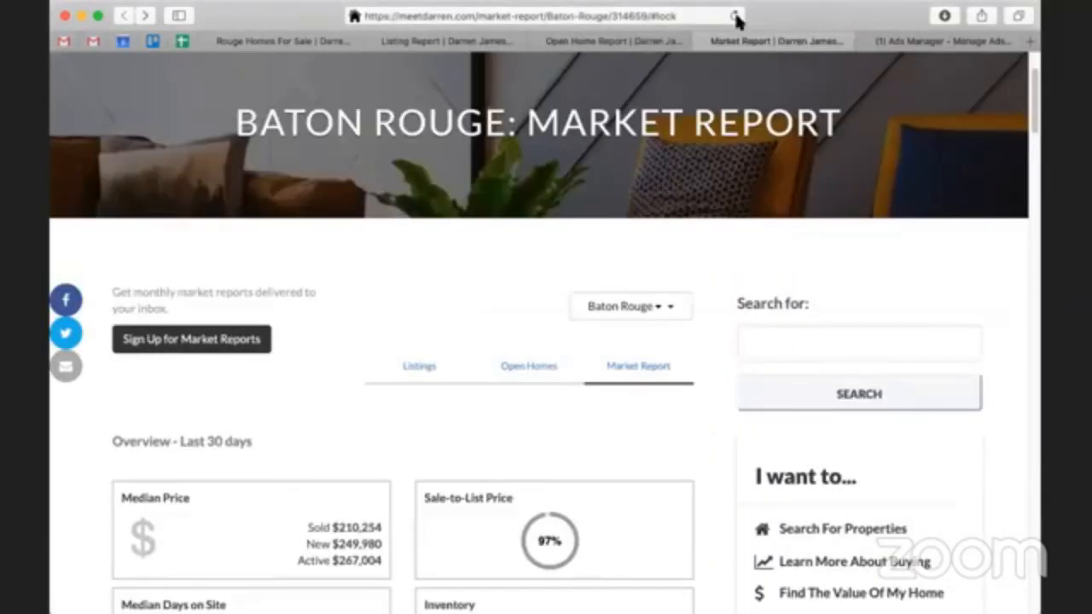
left_click(735, 17)
left_click(655, 41)
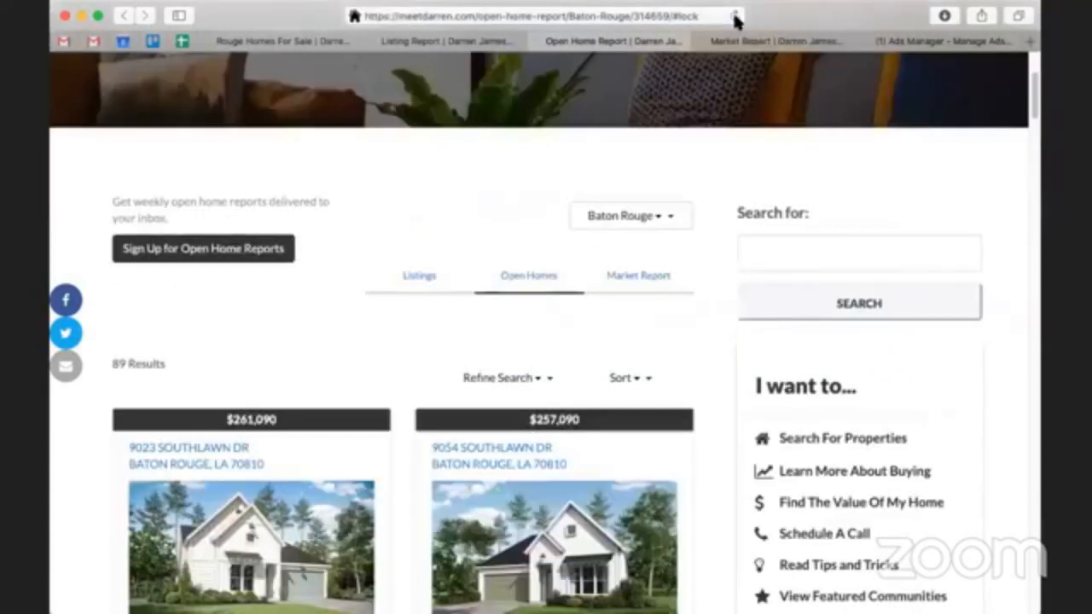
left_click(445, 41)
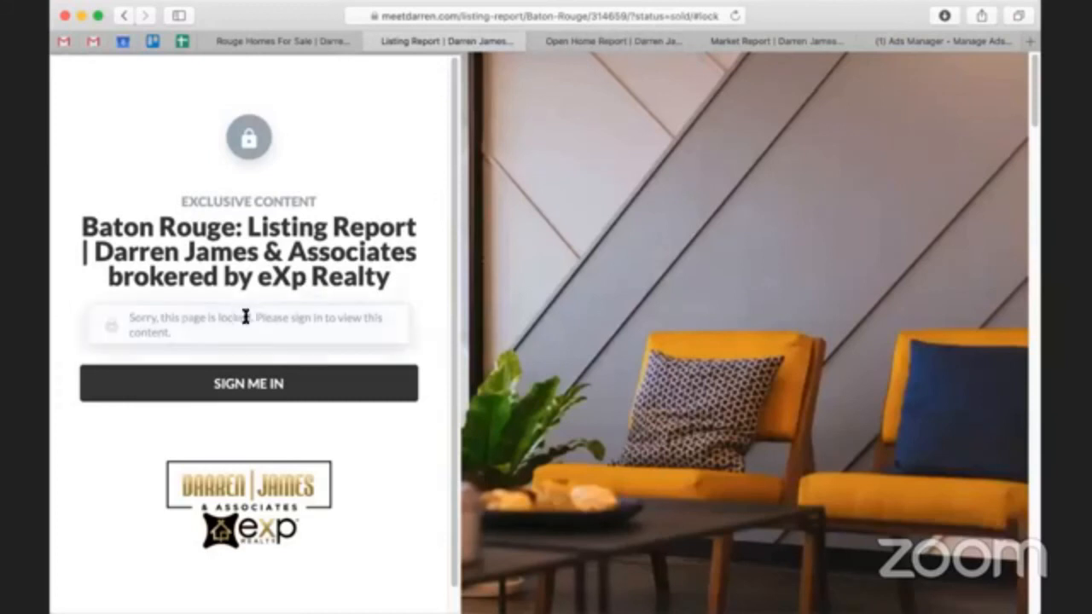
left_click(610, 43)
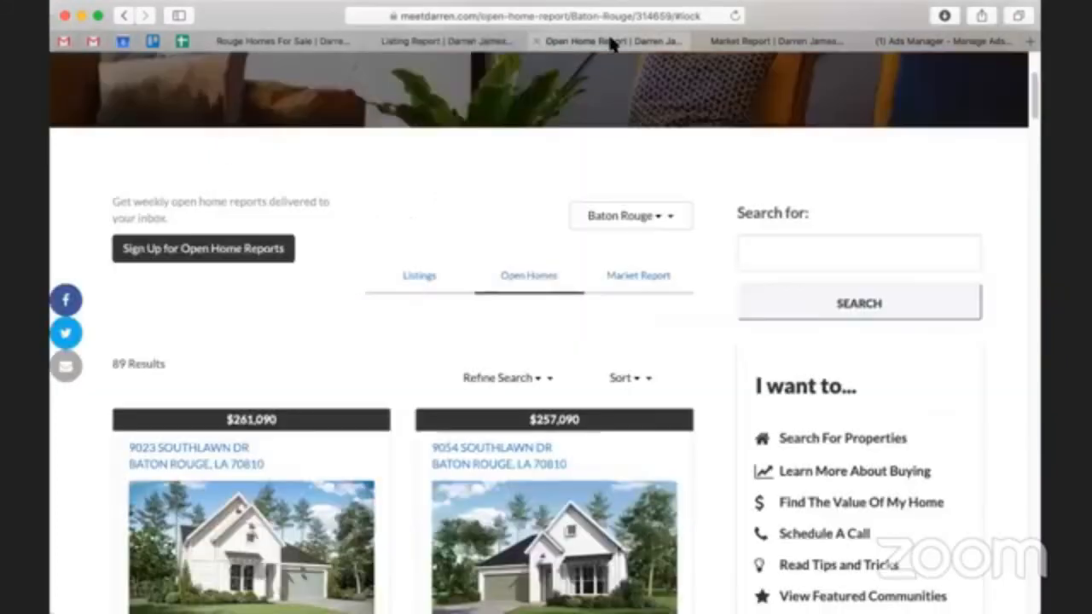
left_click(452, 45)
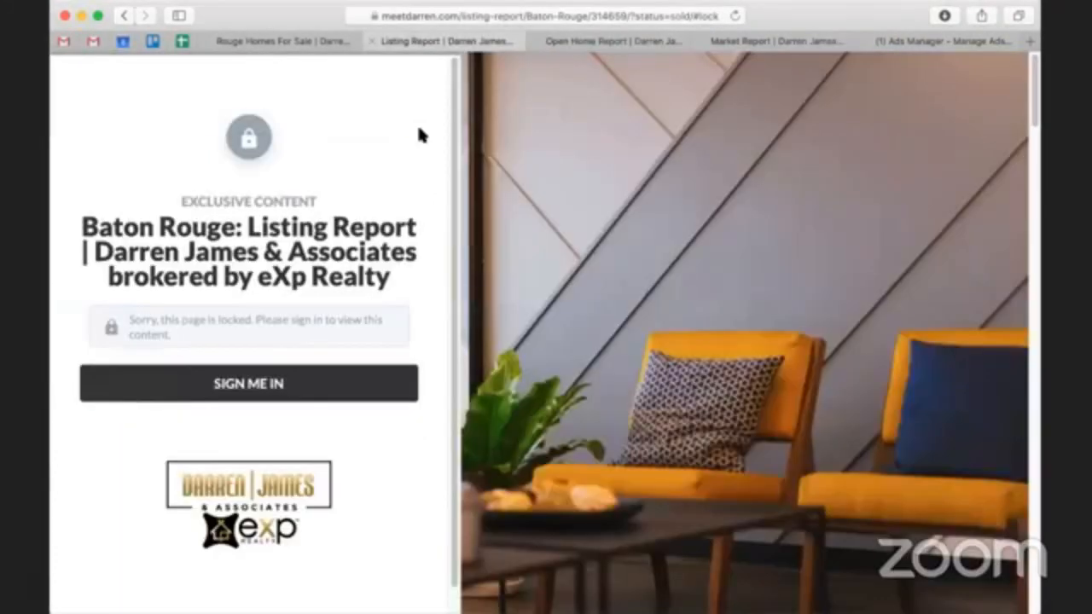
Step: Open the sign-in form on the locked listing report page and review its contact fields and Facebook and Google sign-in options
scroll(260, 322, "down", 1)
left_click(134, 403)
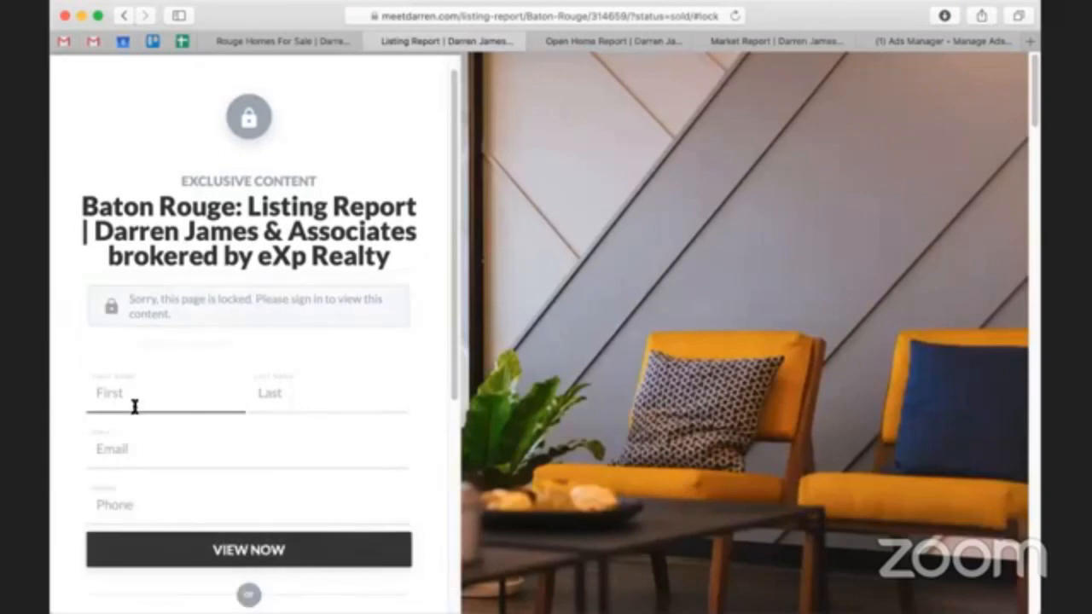
left_click(361, 399)
scroll(363, 400, "down", 2)
scroll(363, 400, "down", 1)
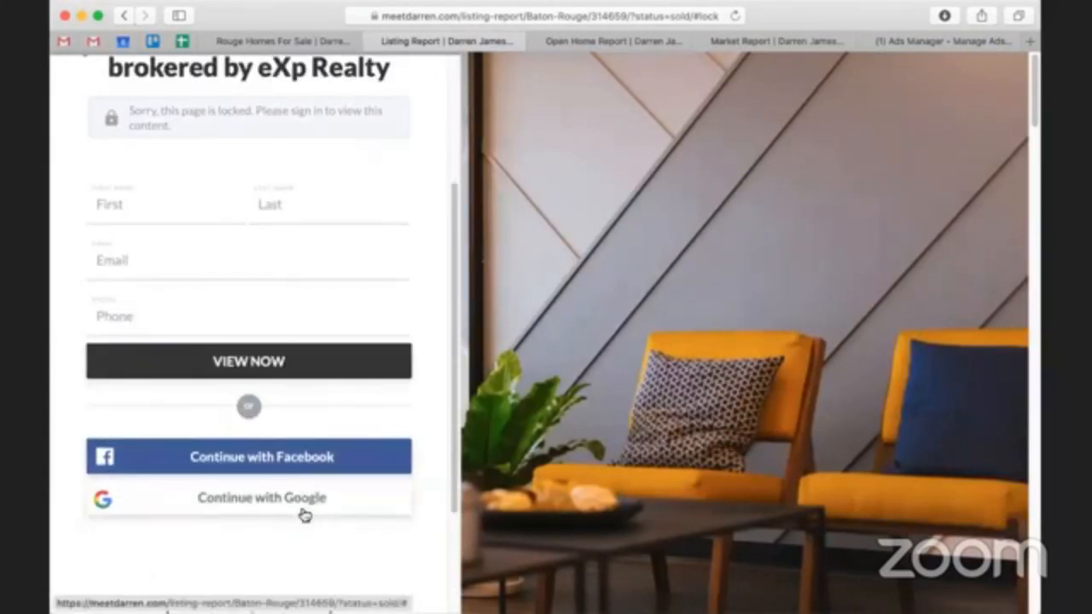
scroll(271, 519, "up", 4)
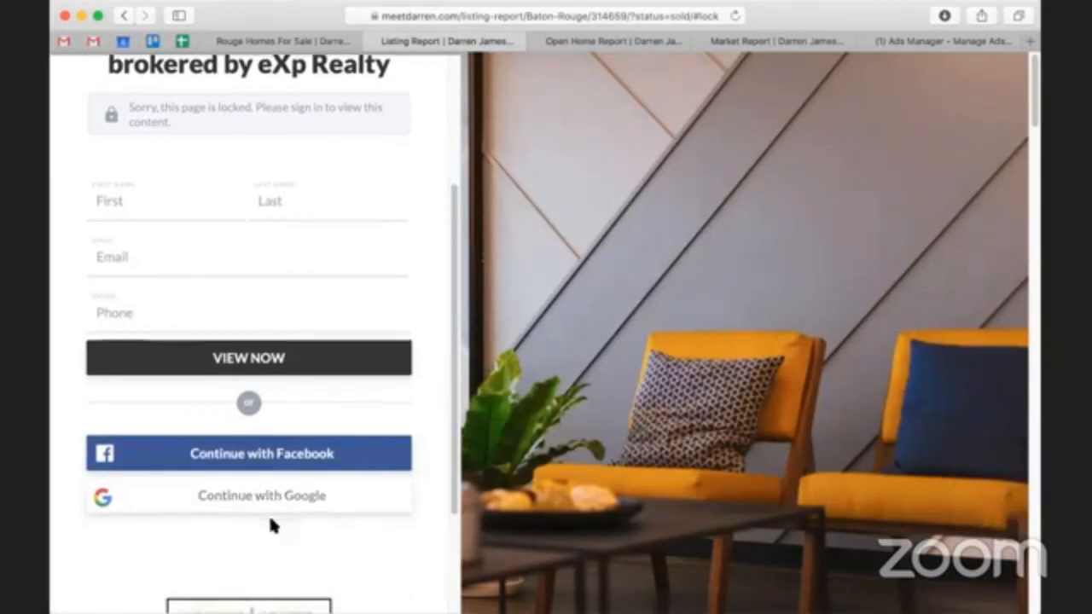
Step: Revisit the Baton Rouge open home report and market report pages, and return to the ad in Ads Manager
left_click(610, 41)
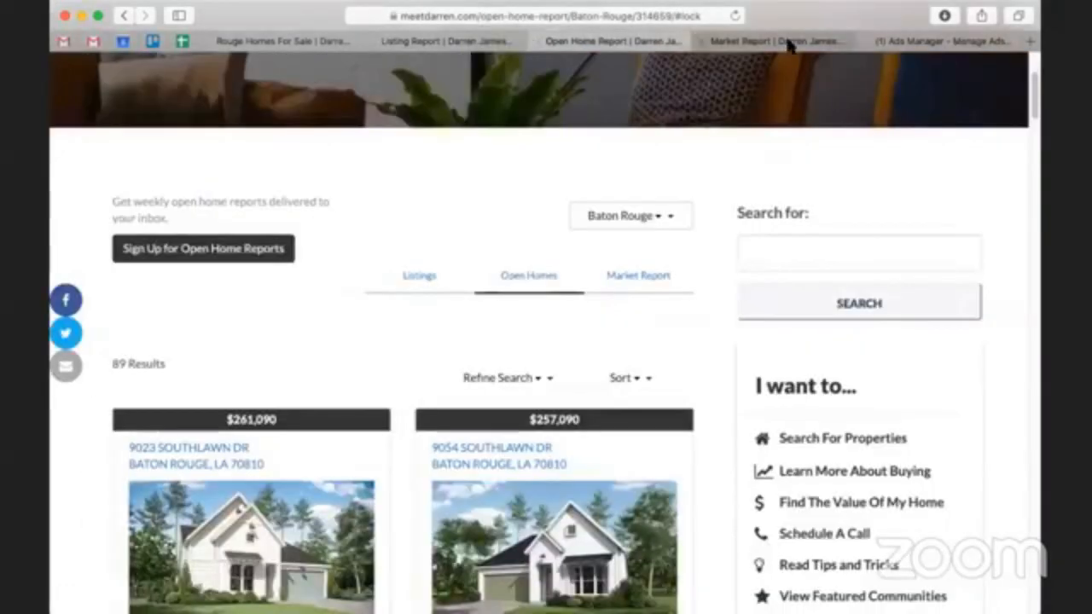
left_click(789, 44)
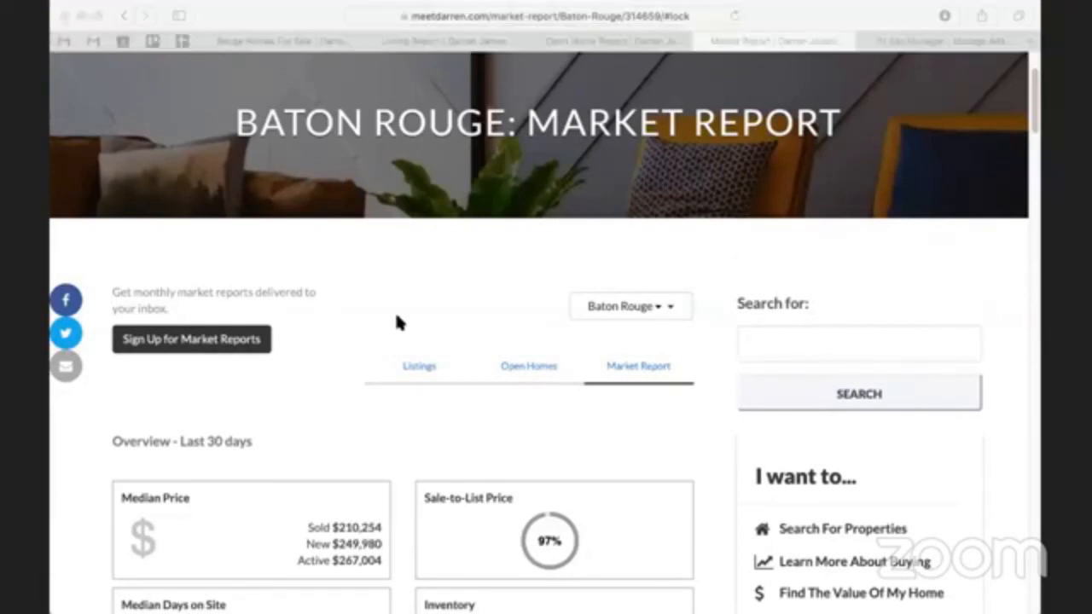
key("ctrl+Tab")
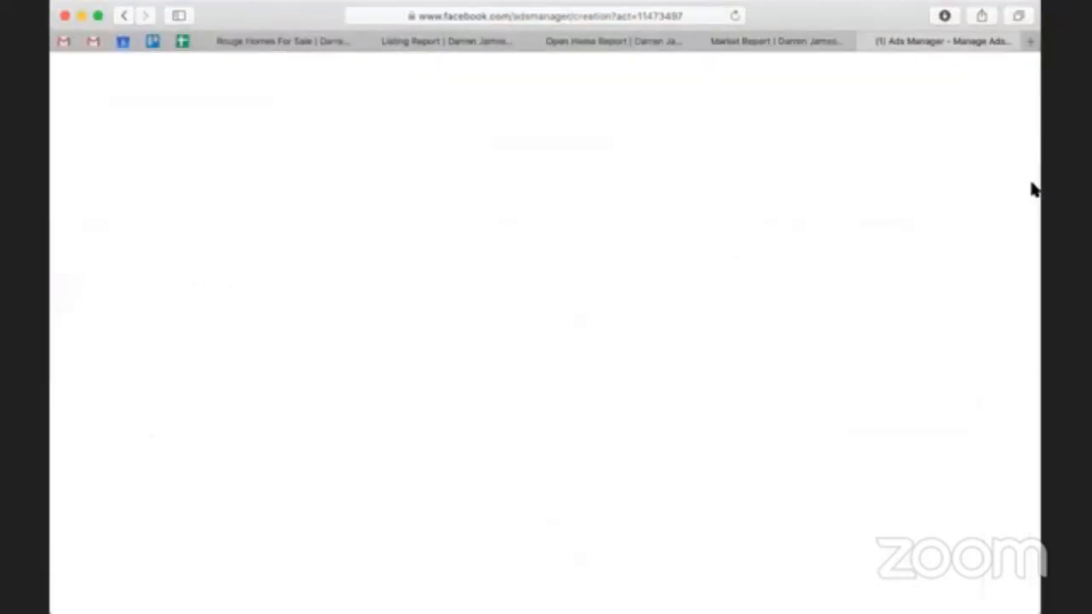